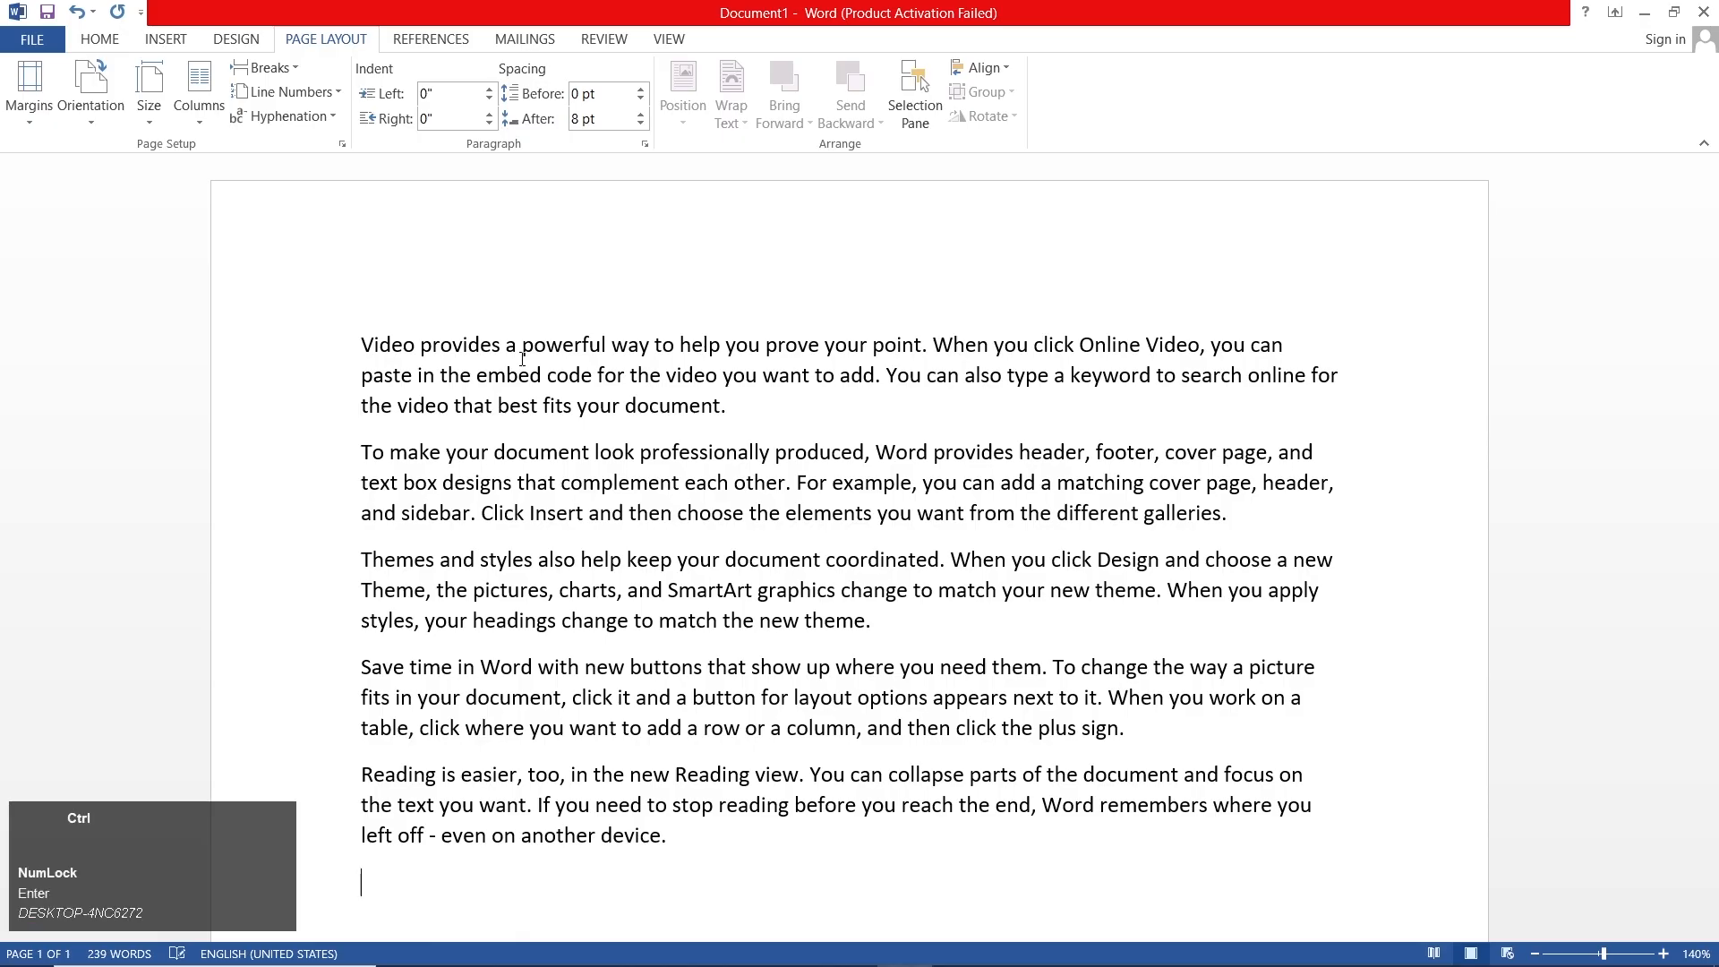
Step: Select the whole document text and apply the Wide page margins preset
click(30, 94)
click(31, 100)
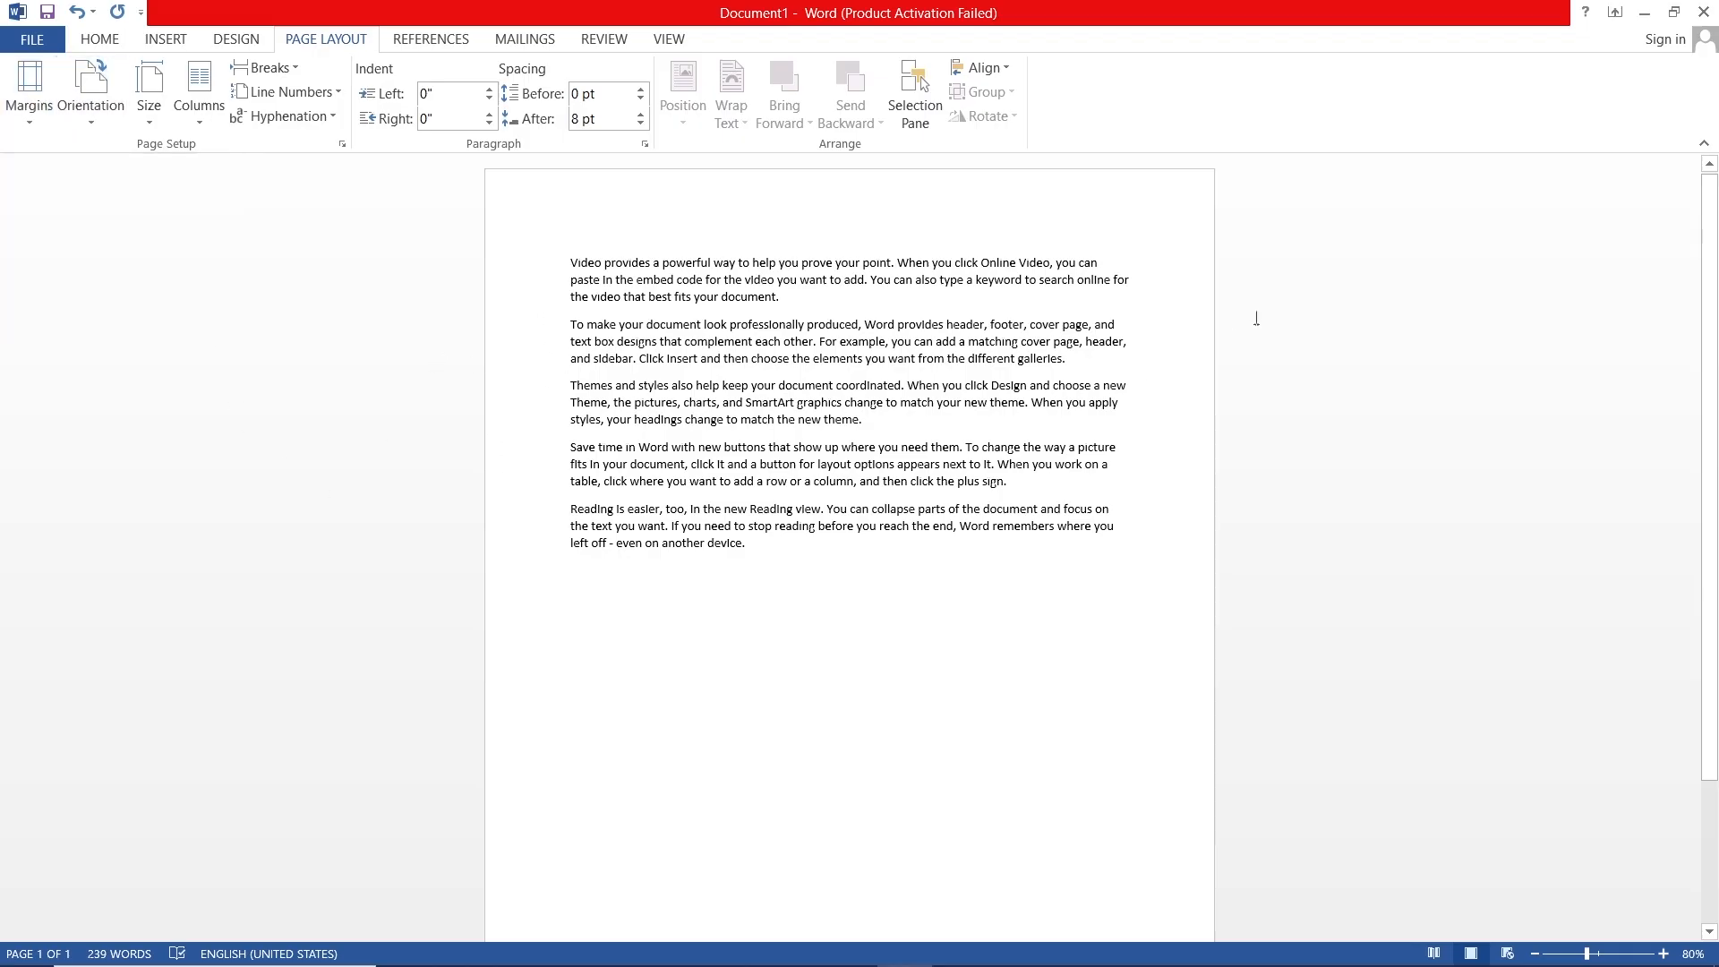
click(1165, 385)
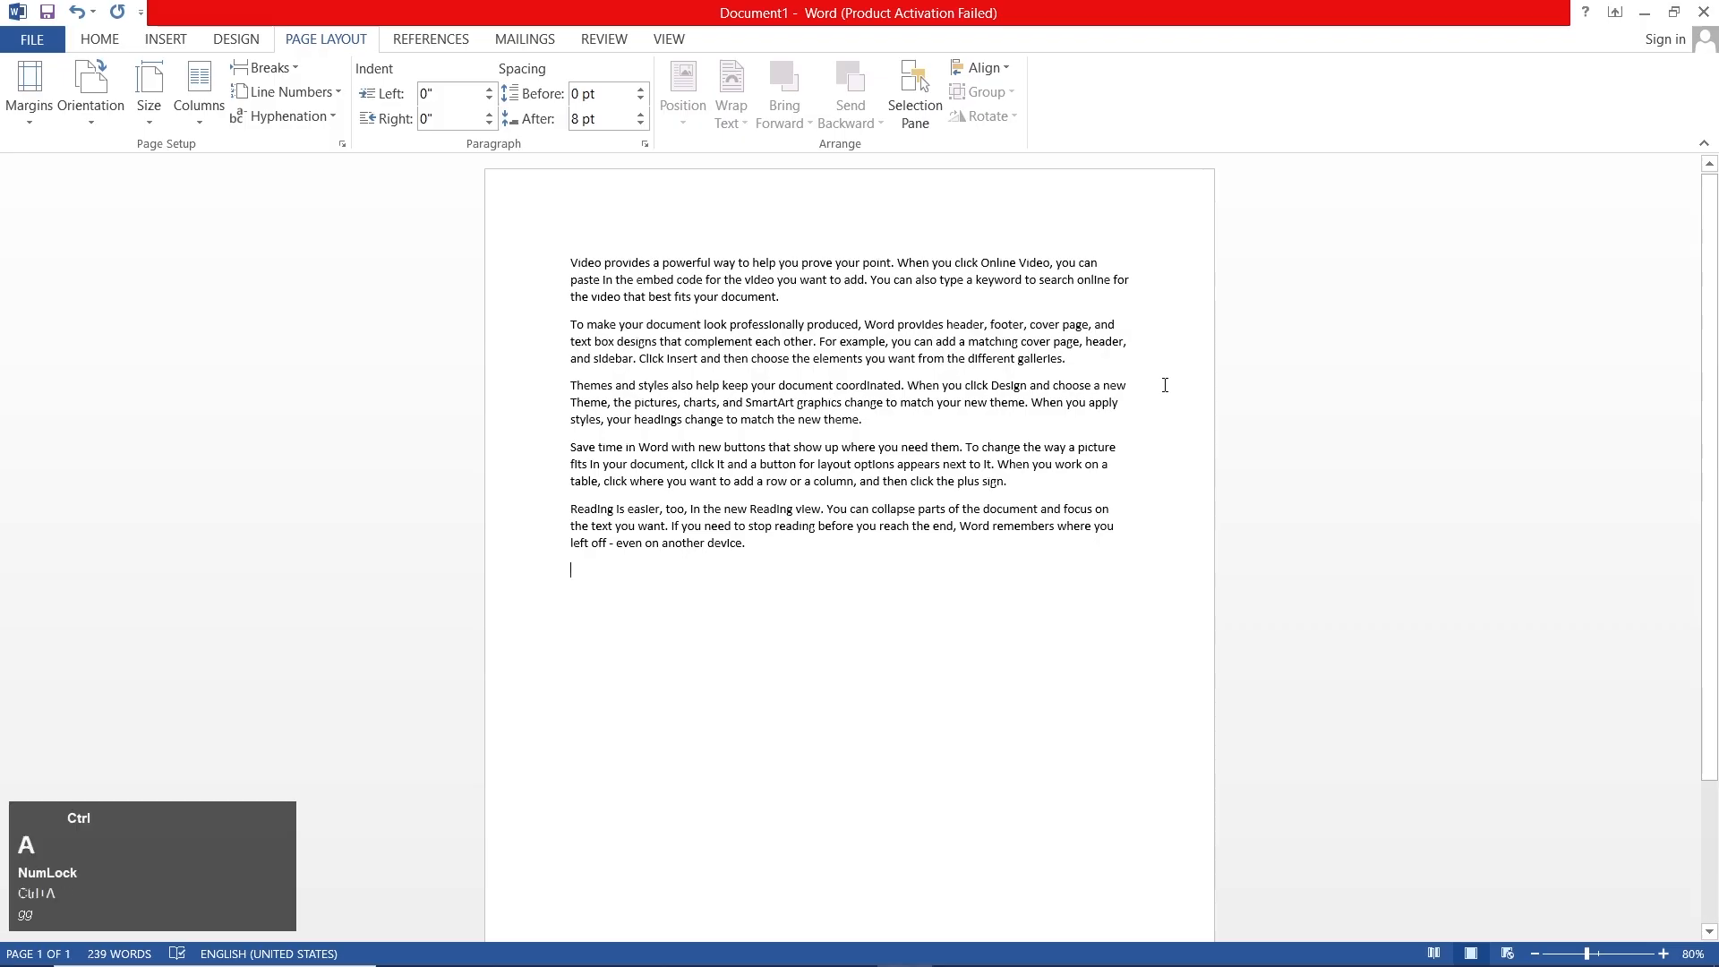
key(ctrl+a)
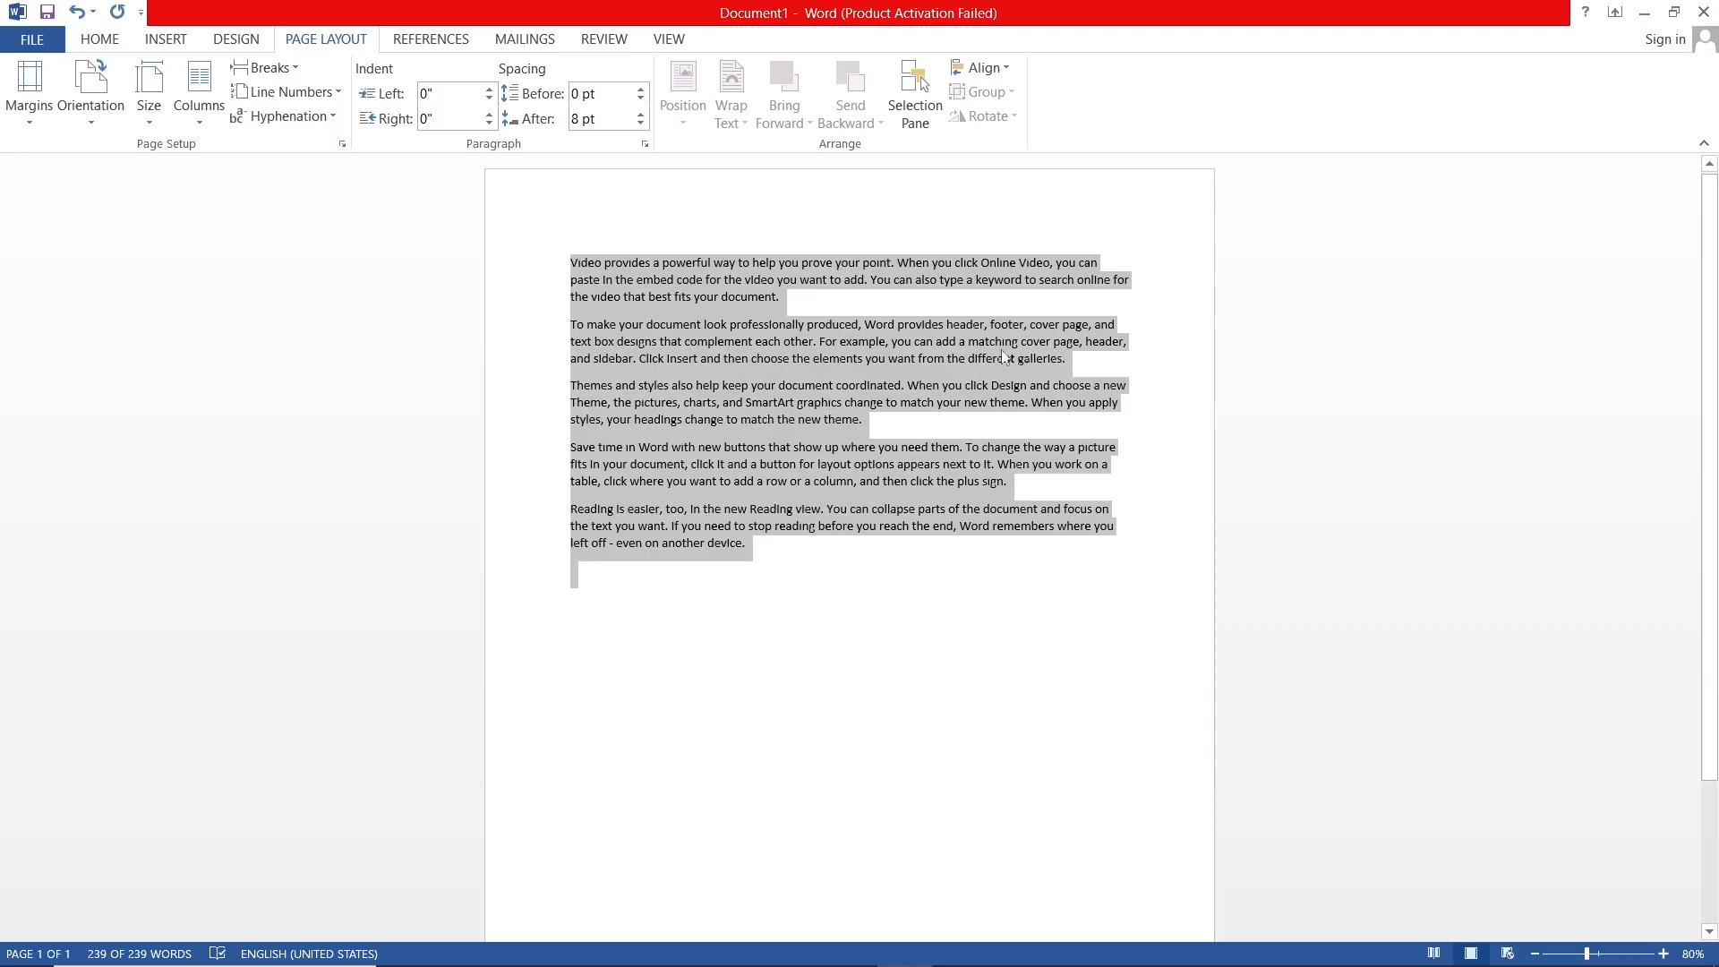
click(36, 117)
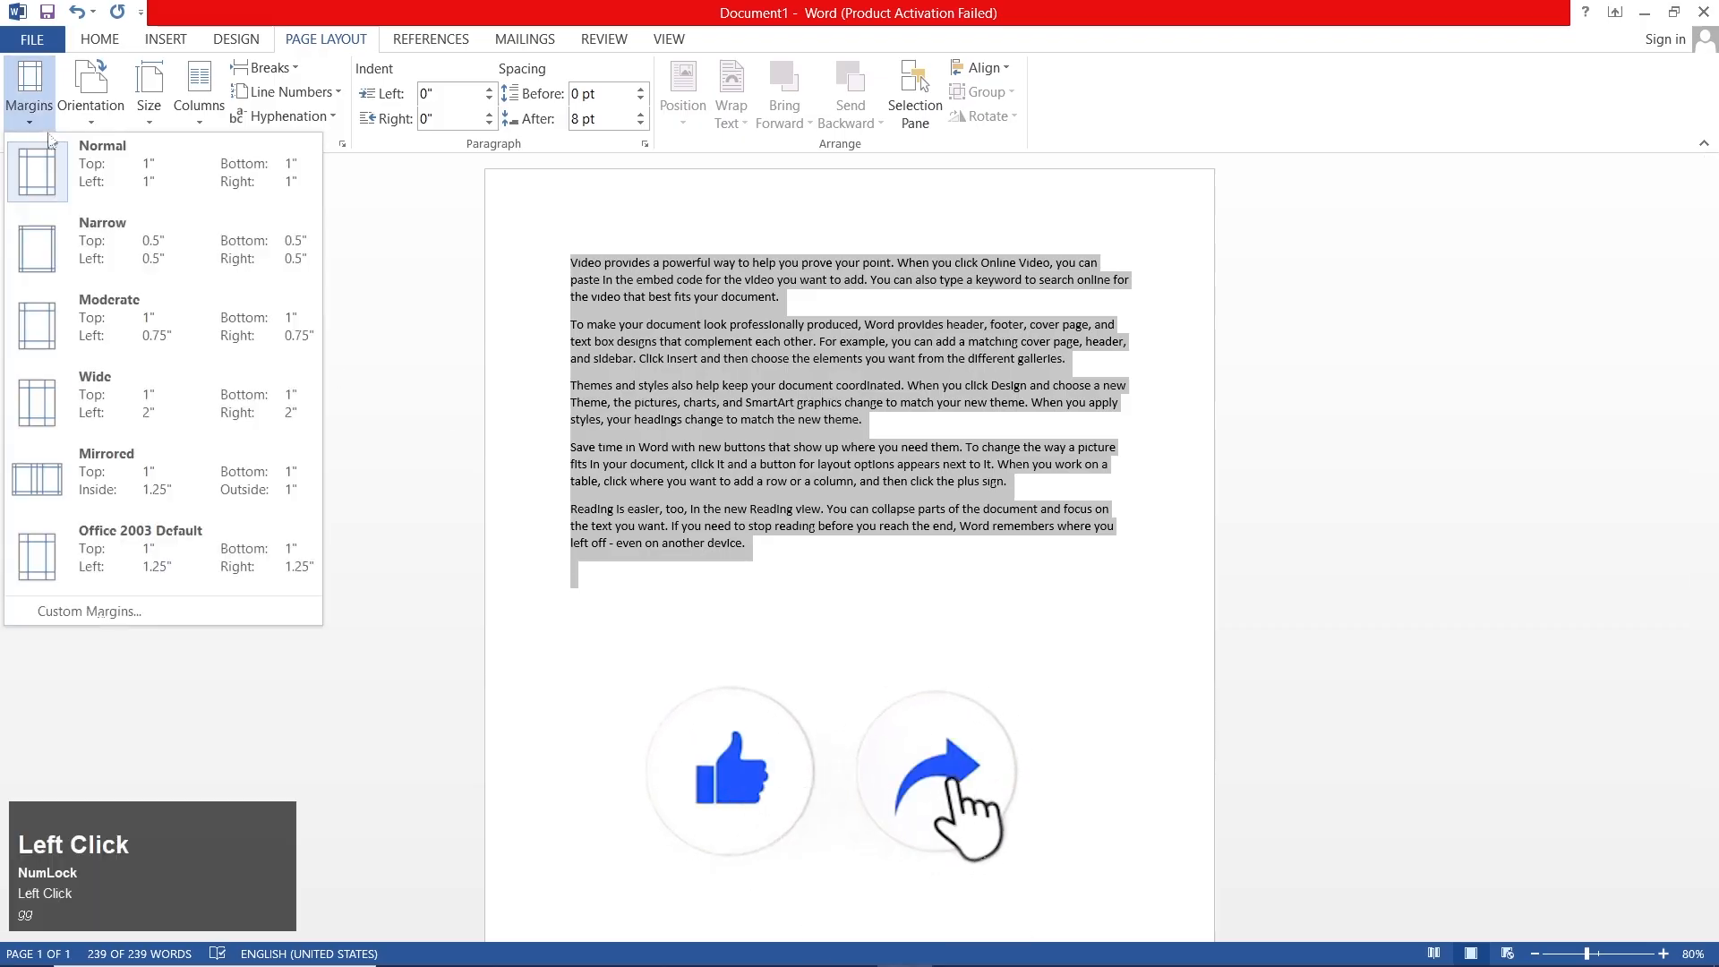
click(127, 394)
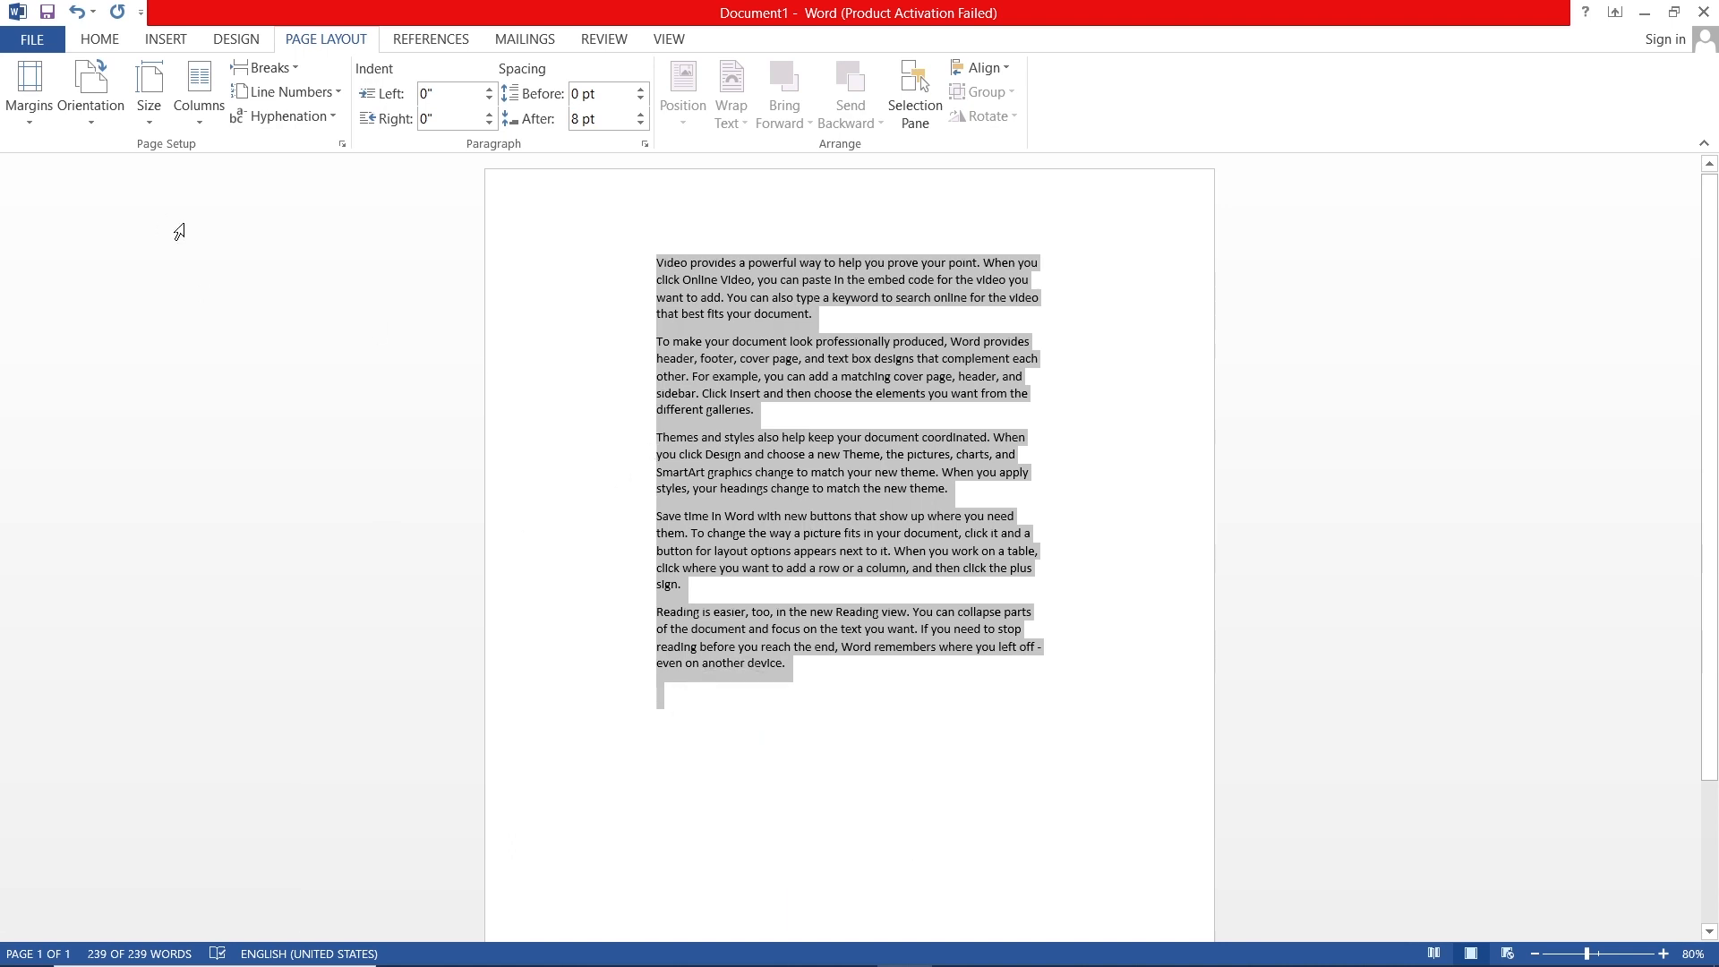
Step: Change the page margins to Narrow and switch them back to Wide
click(11, 106)
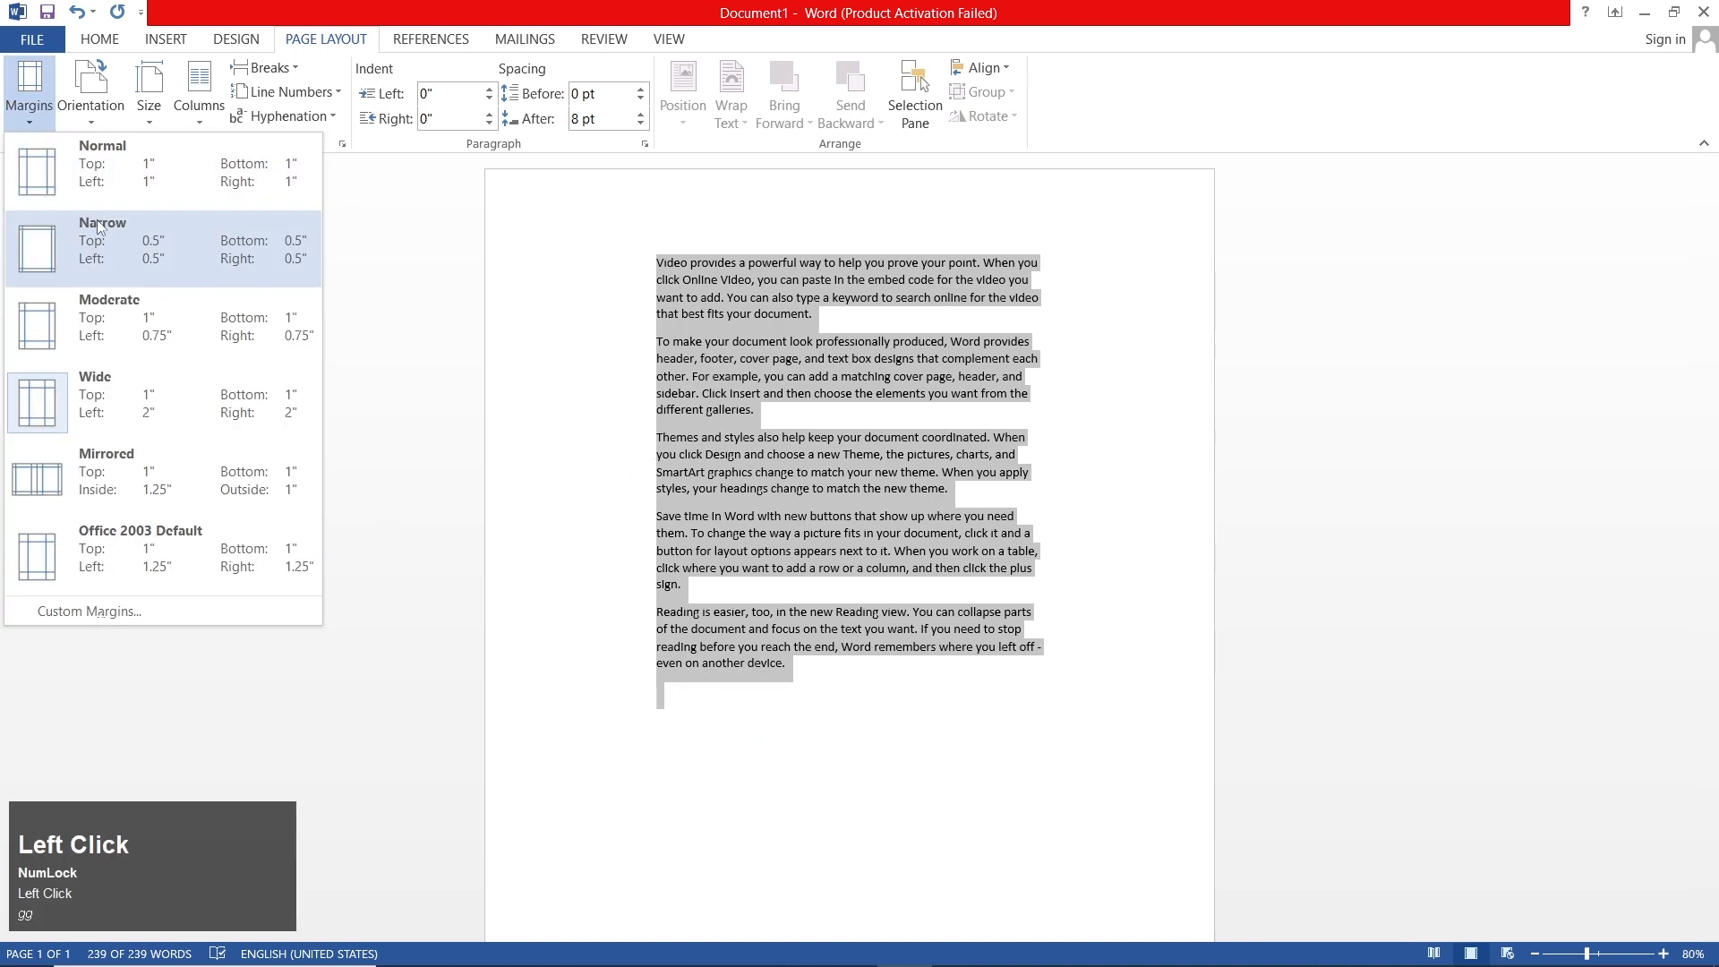
click(100, 228)
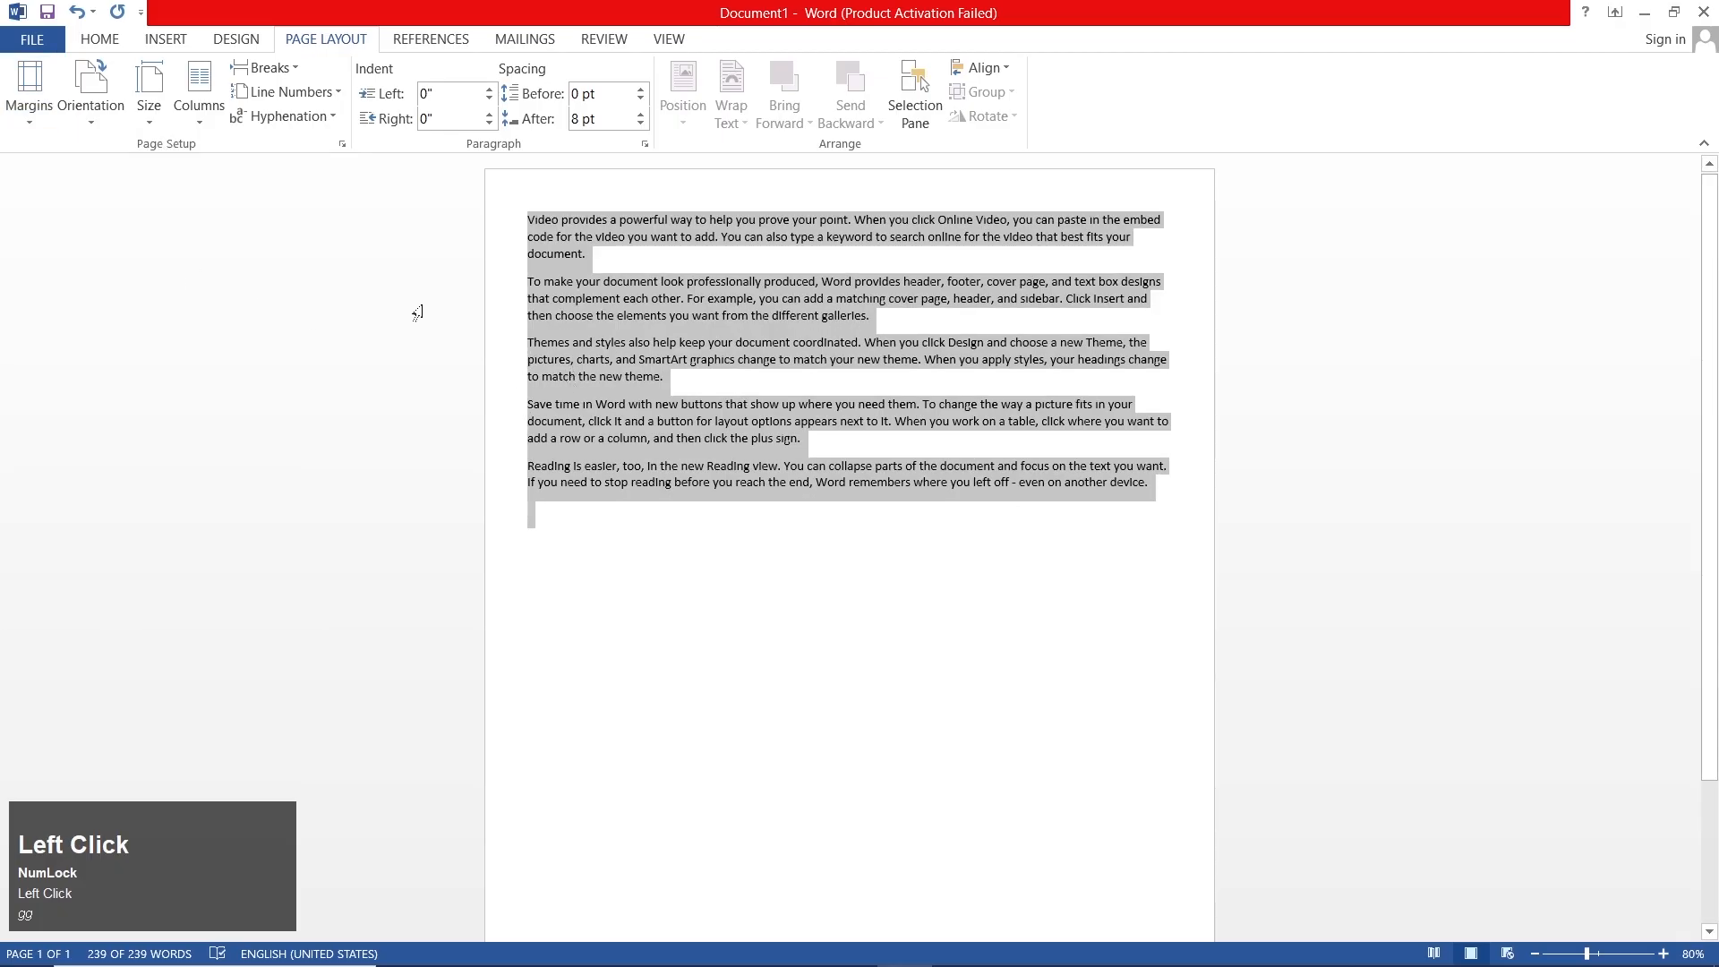
click(27, 94)
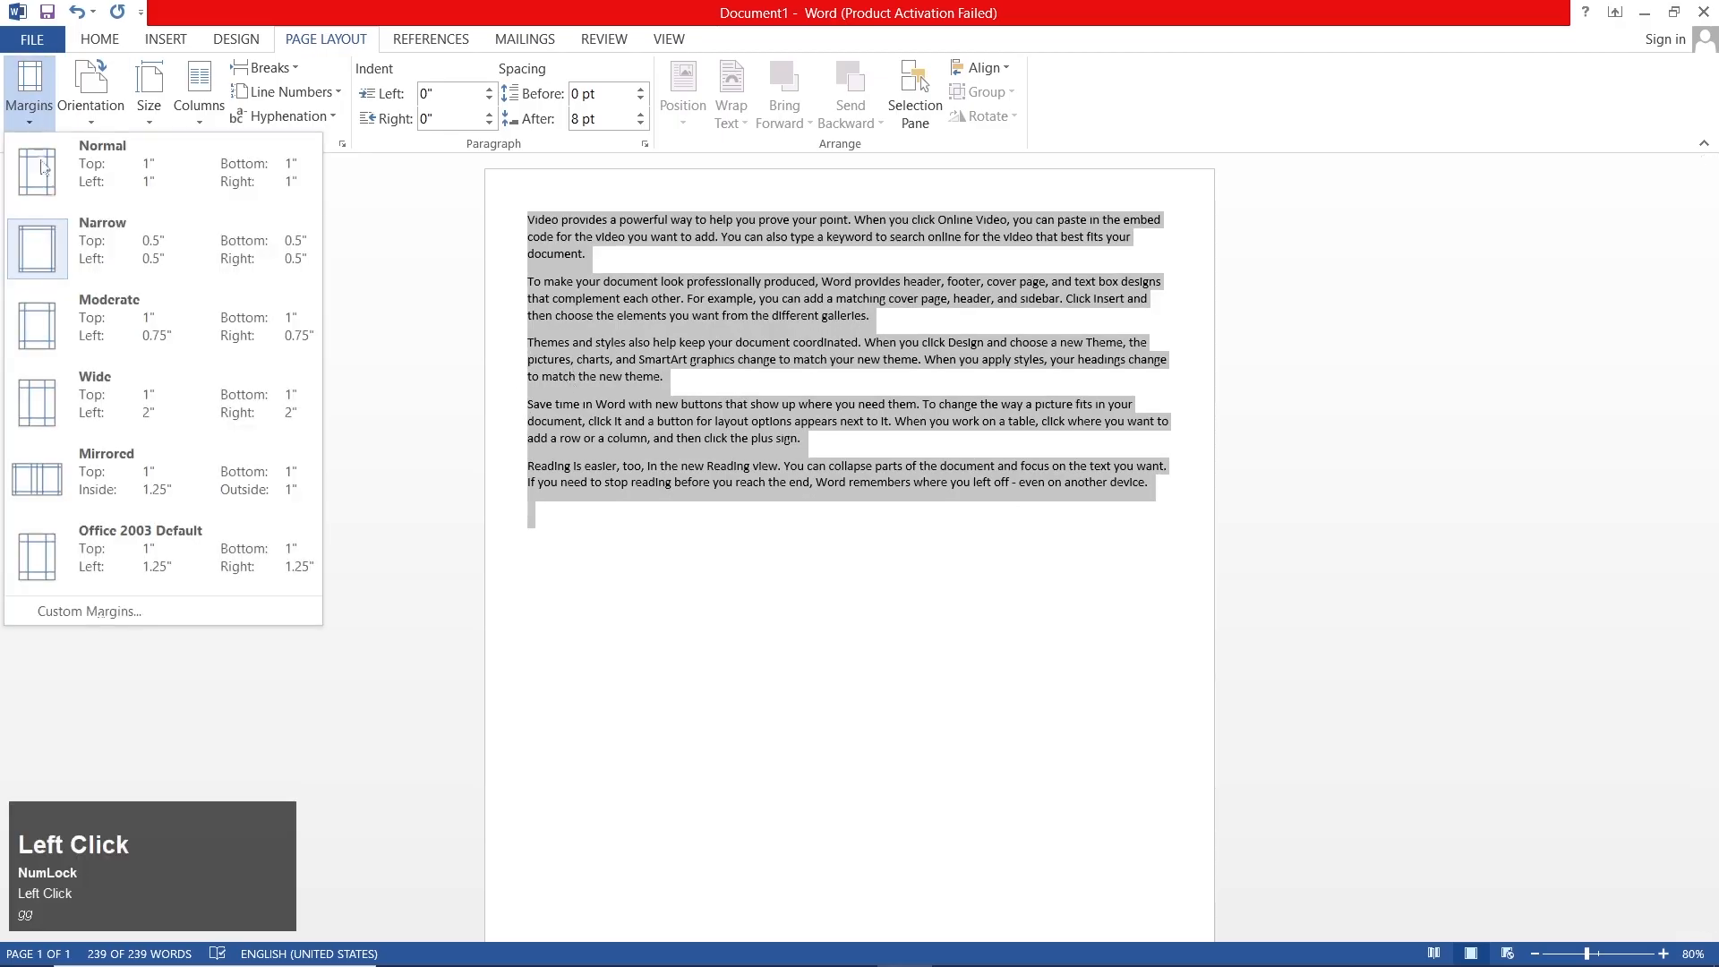
click(158, 396)
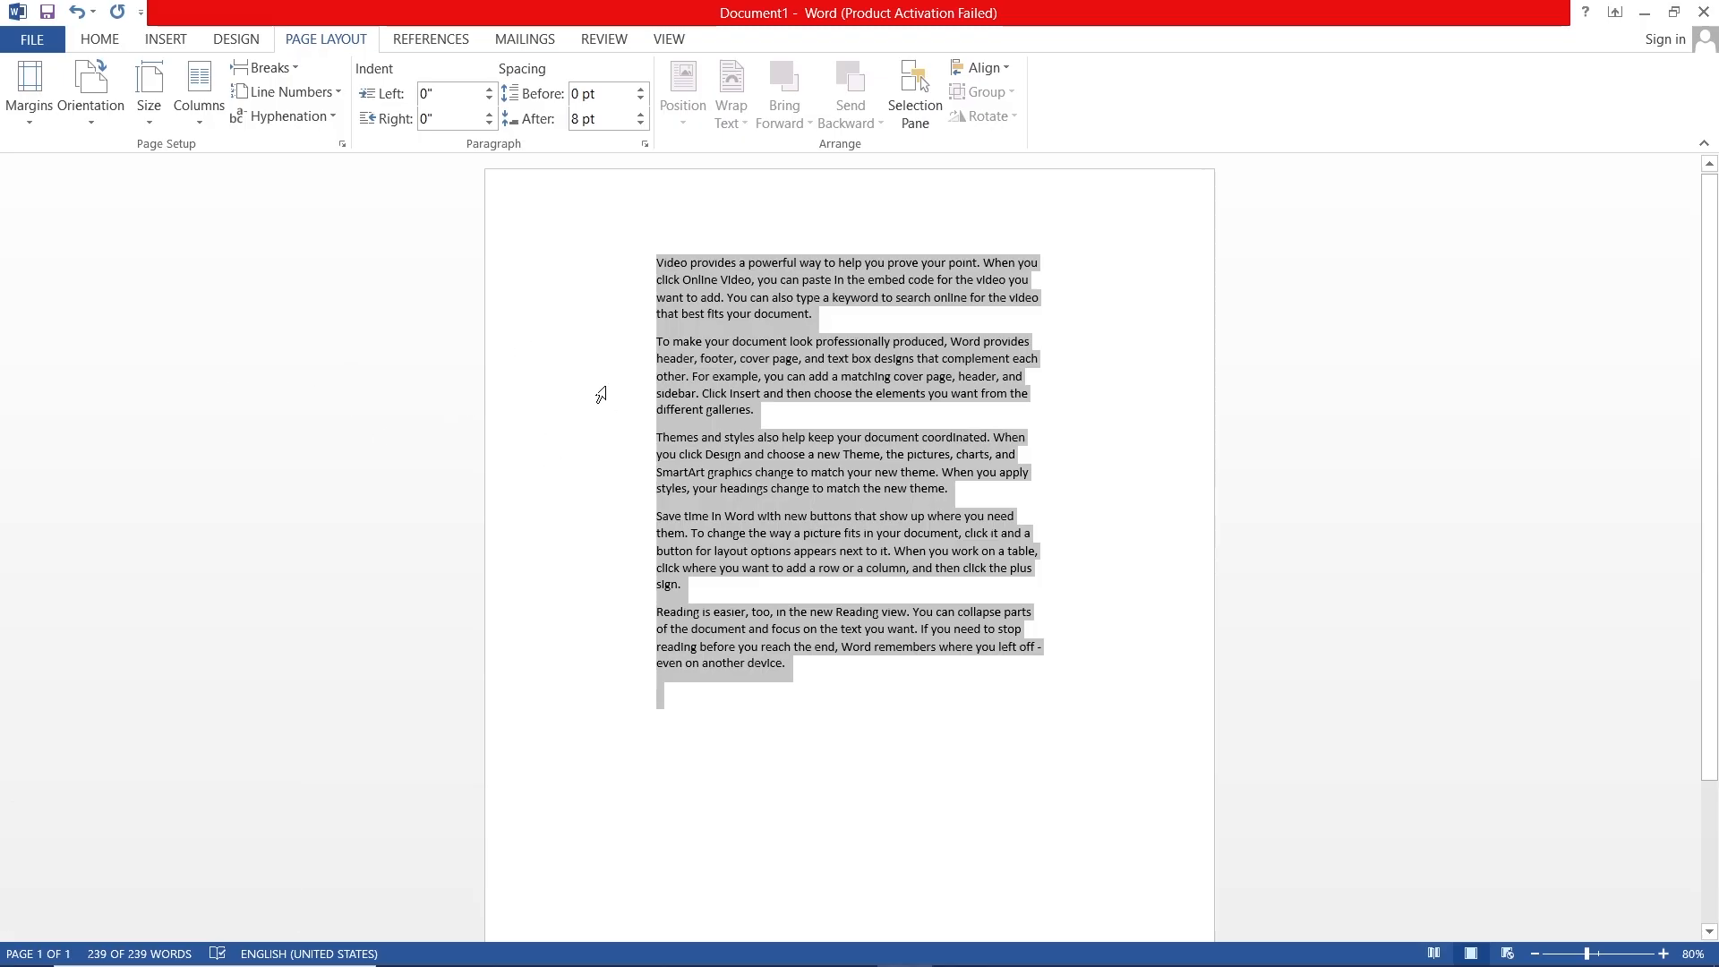
Step: Duplicate the selected document text by copying it and pasting it so the five paragraphs appear twice
key(ctrl)
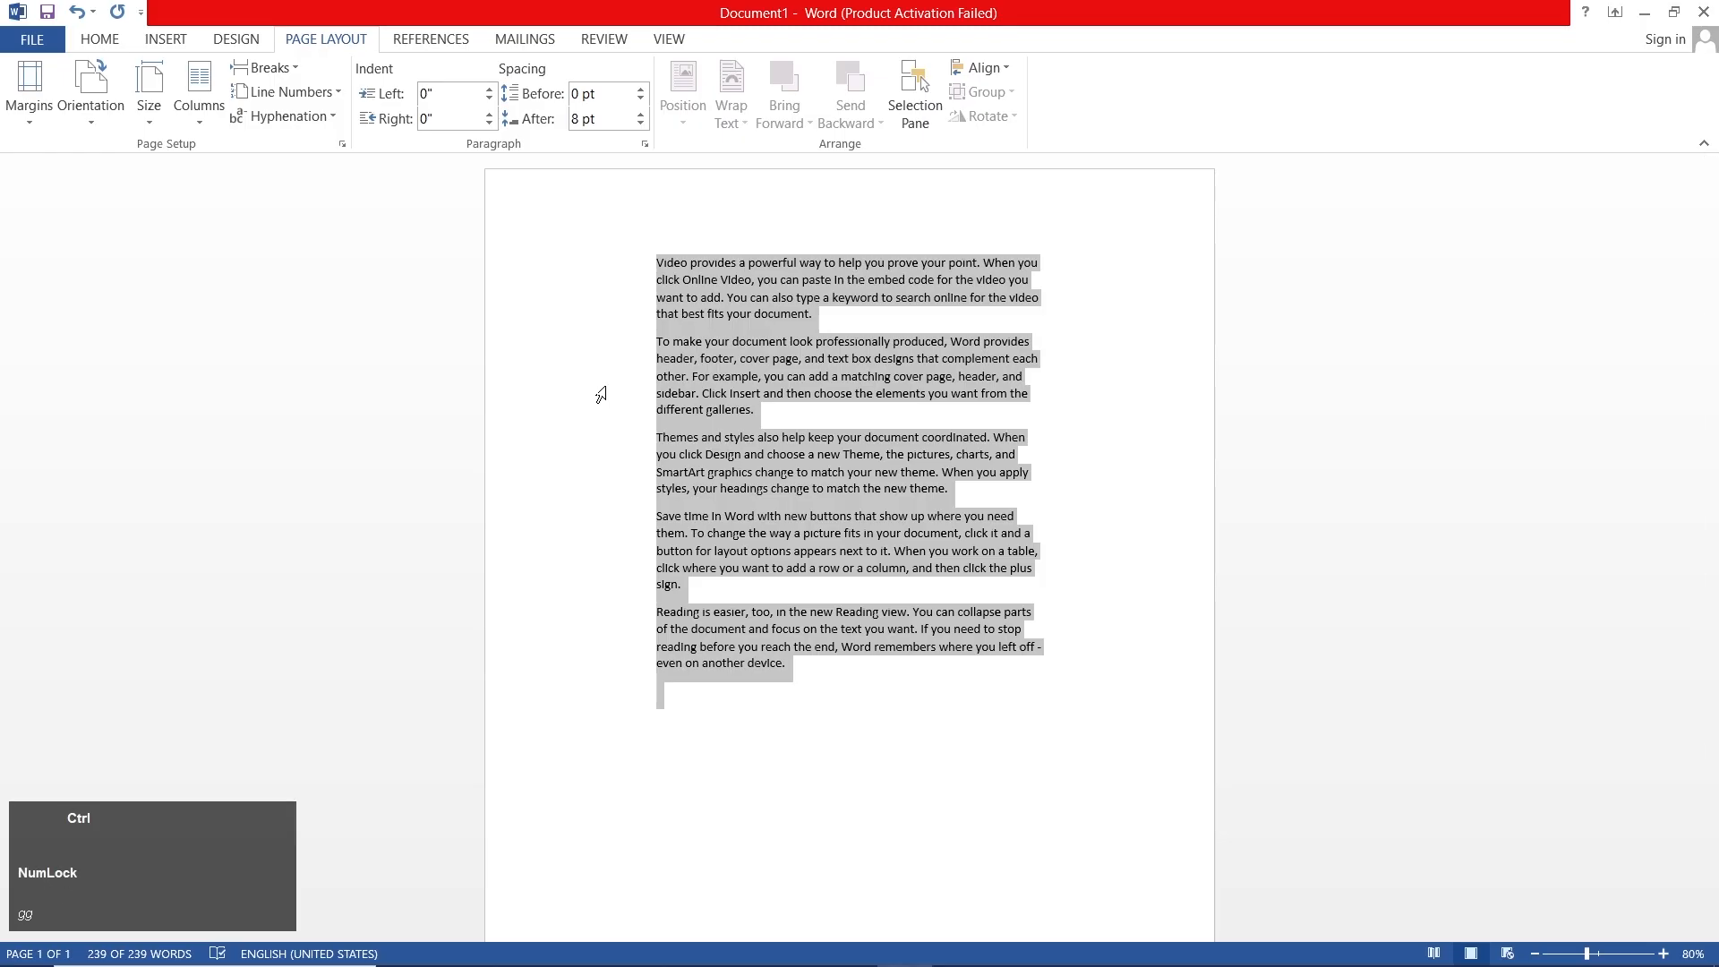
key(ctrl+c)
key(ctrl)
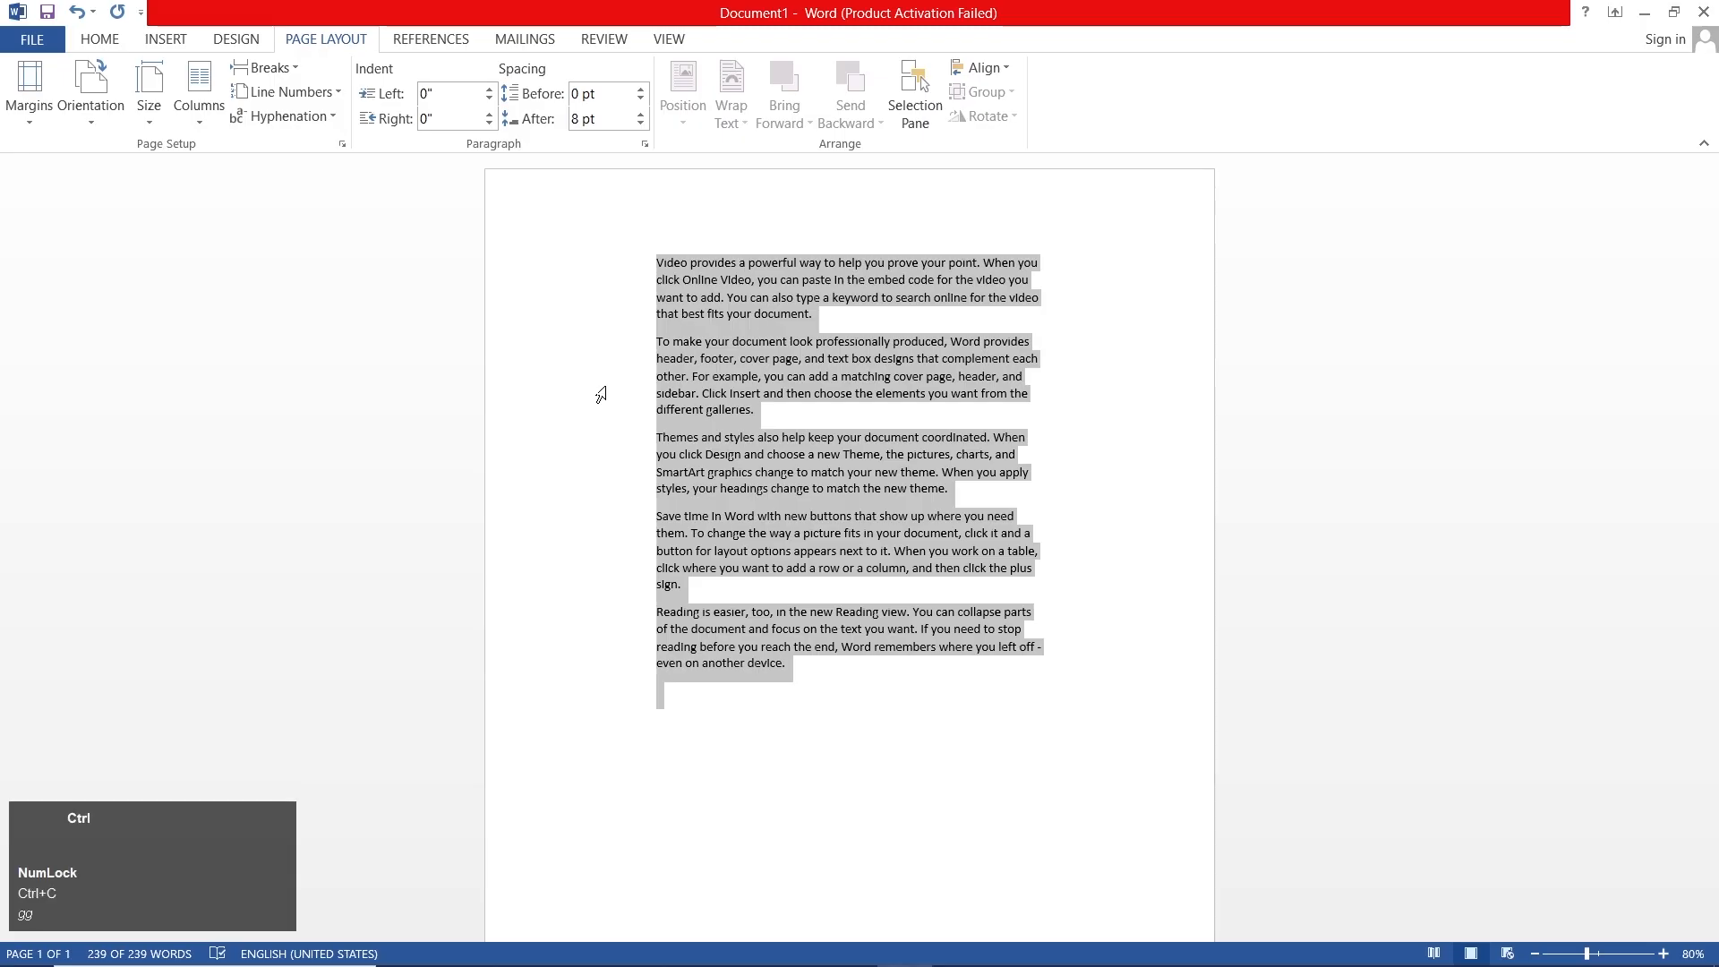
key(ctrl+v)
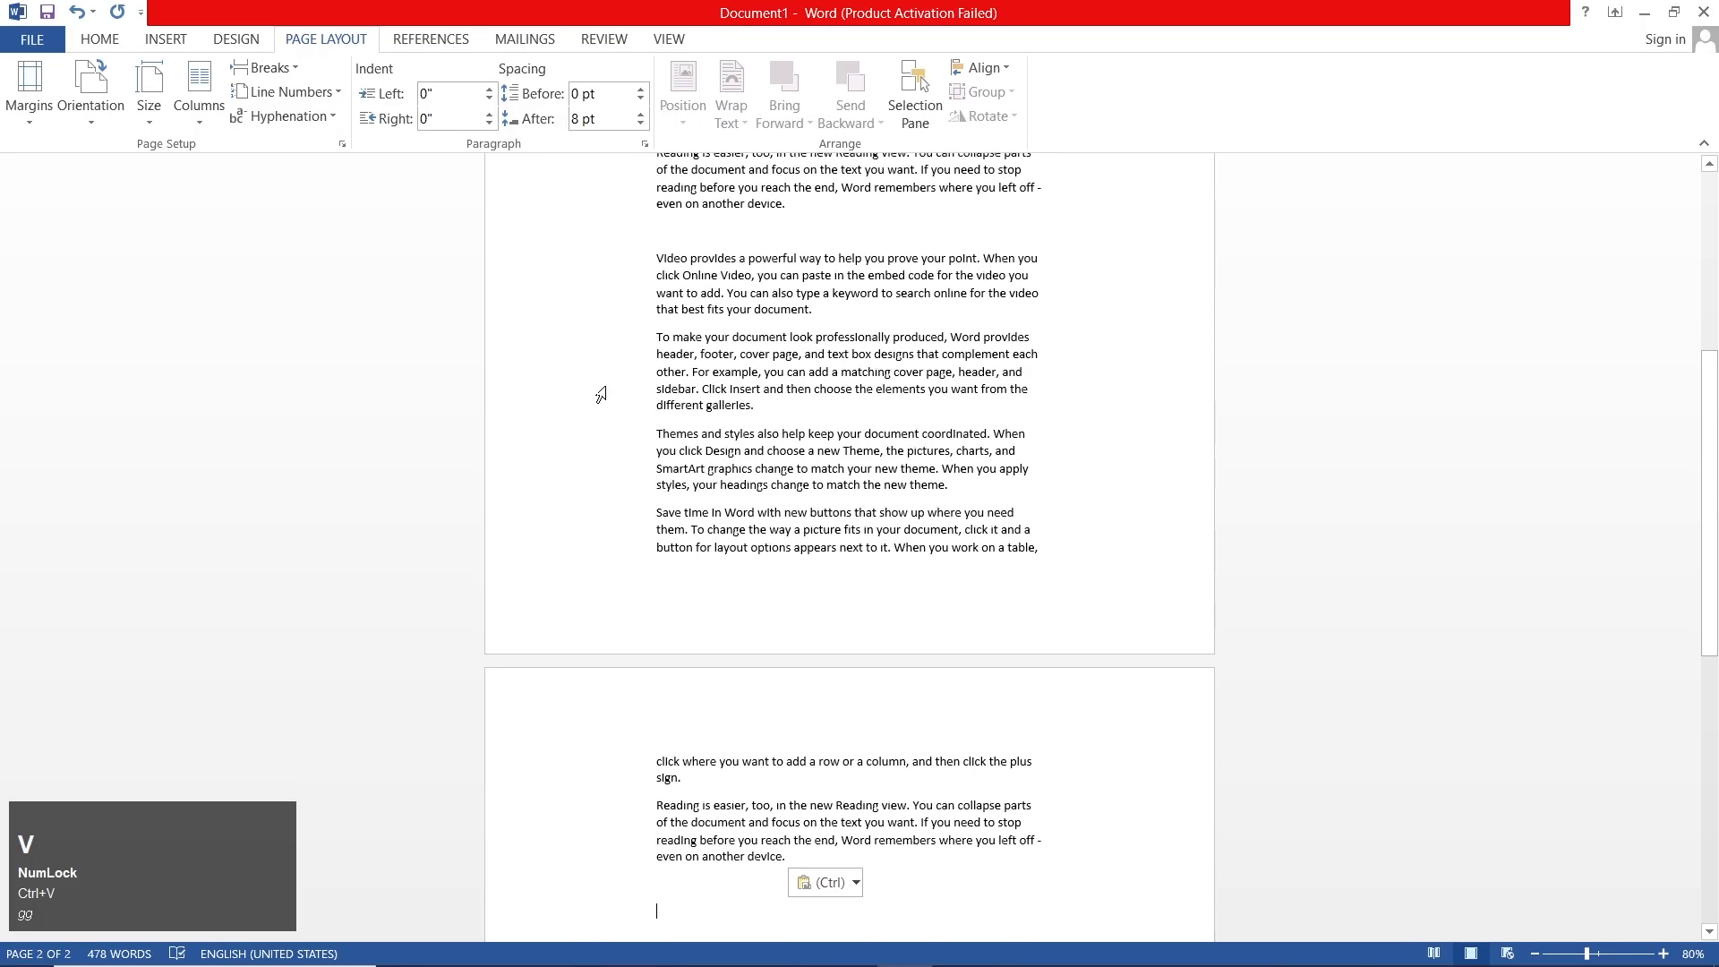
Step: Select all of the duplicated text and apply the Normal page margins preset
key(ctrl+a)
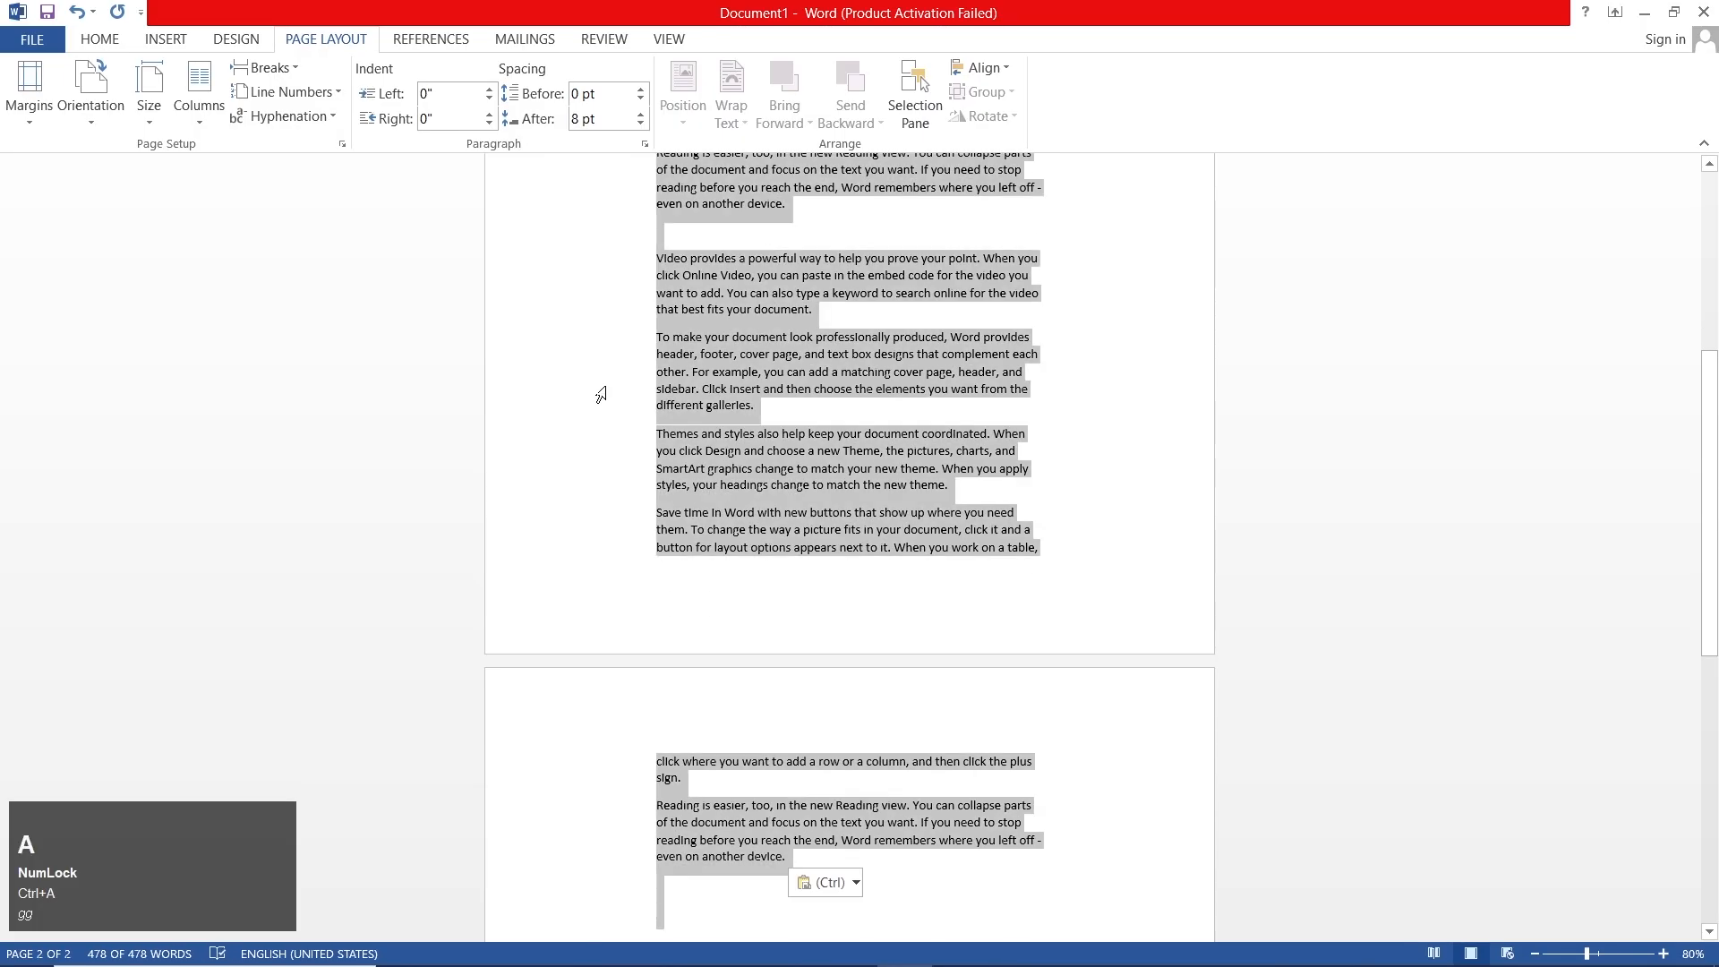
click(29, 94)
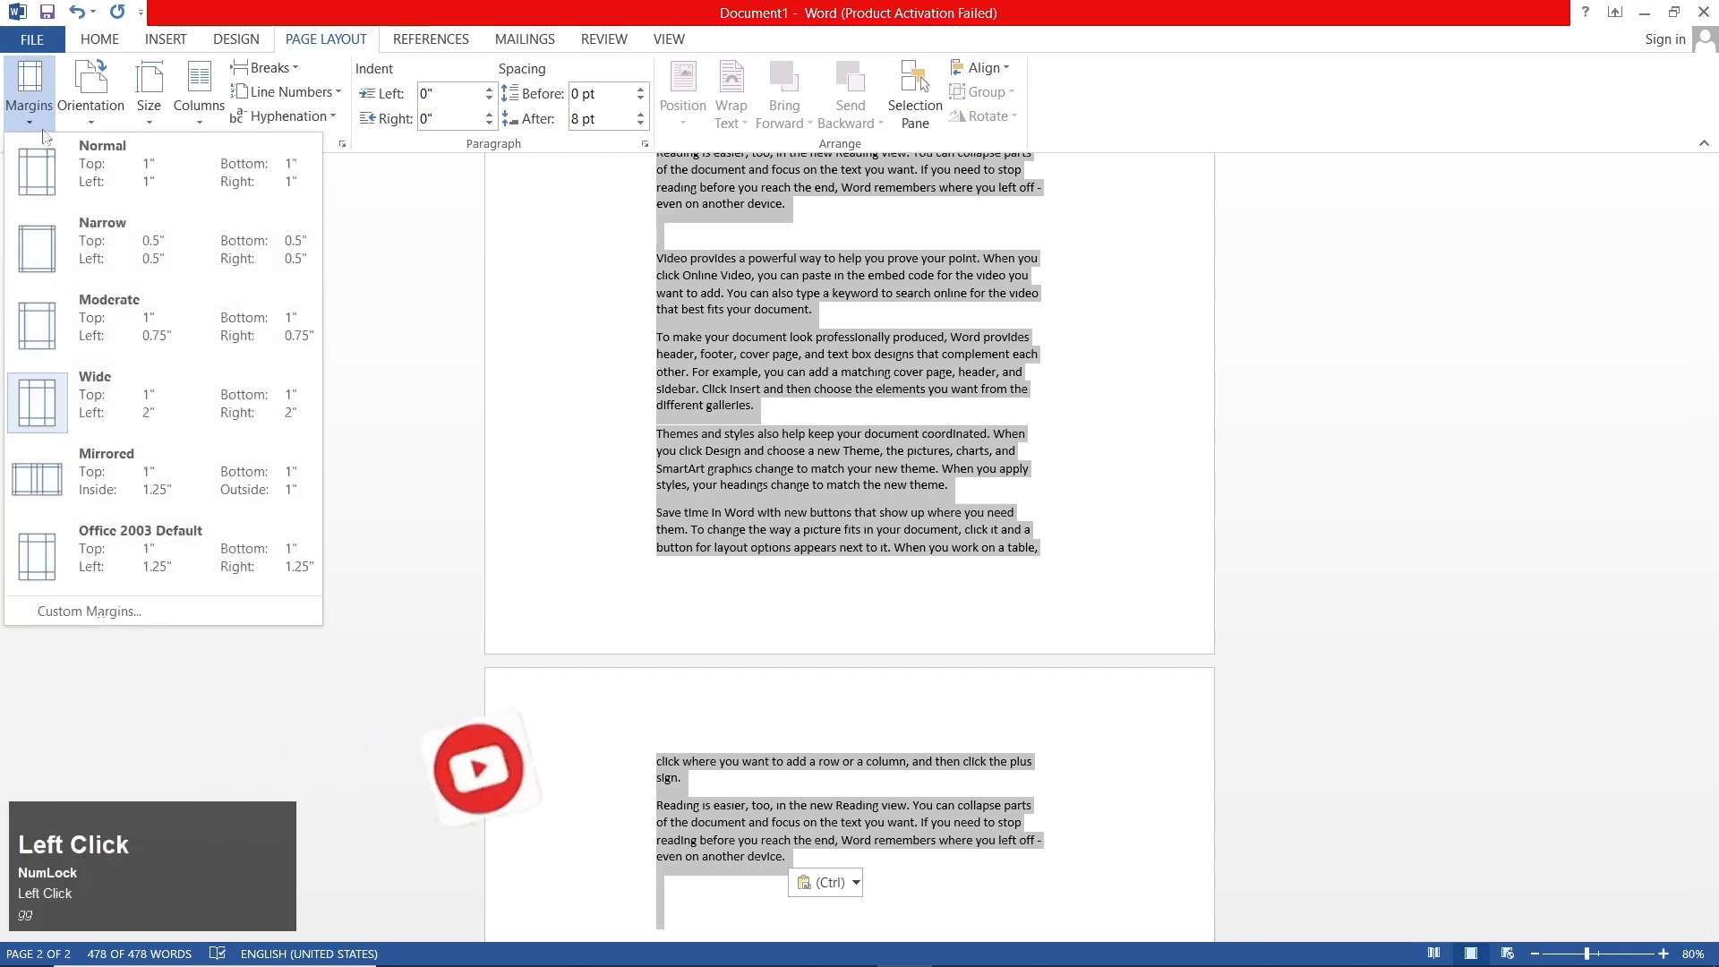
click(106, 215)
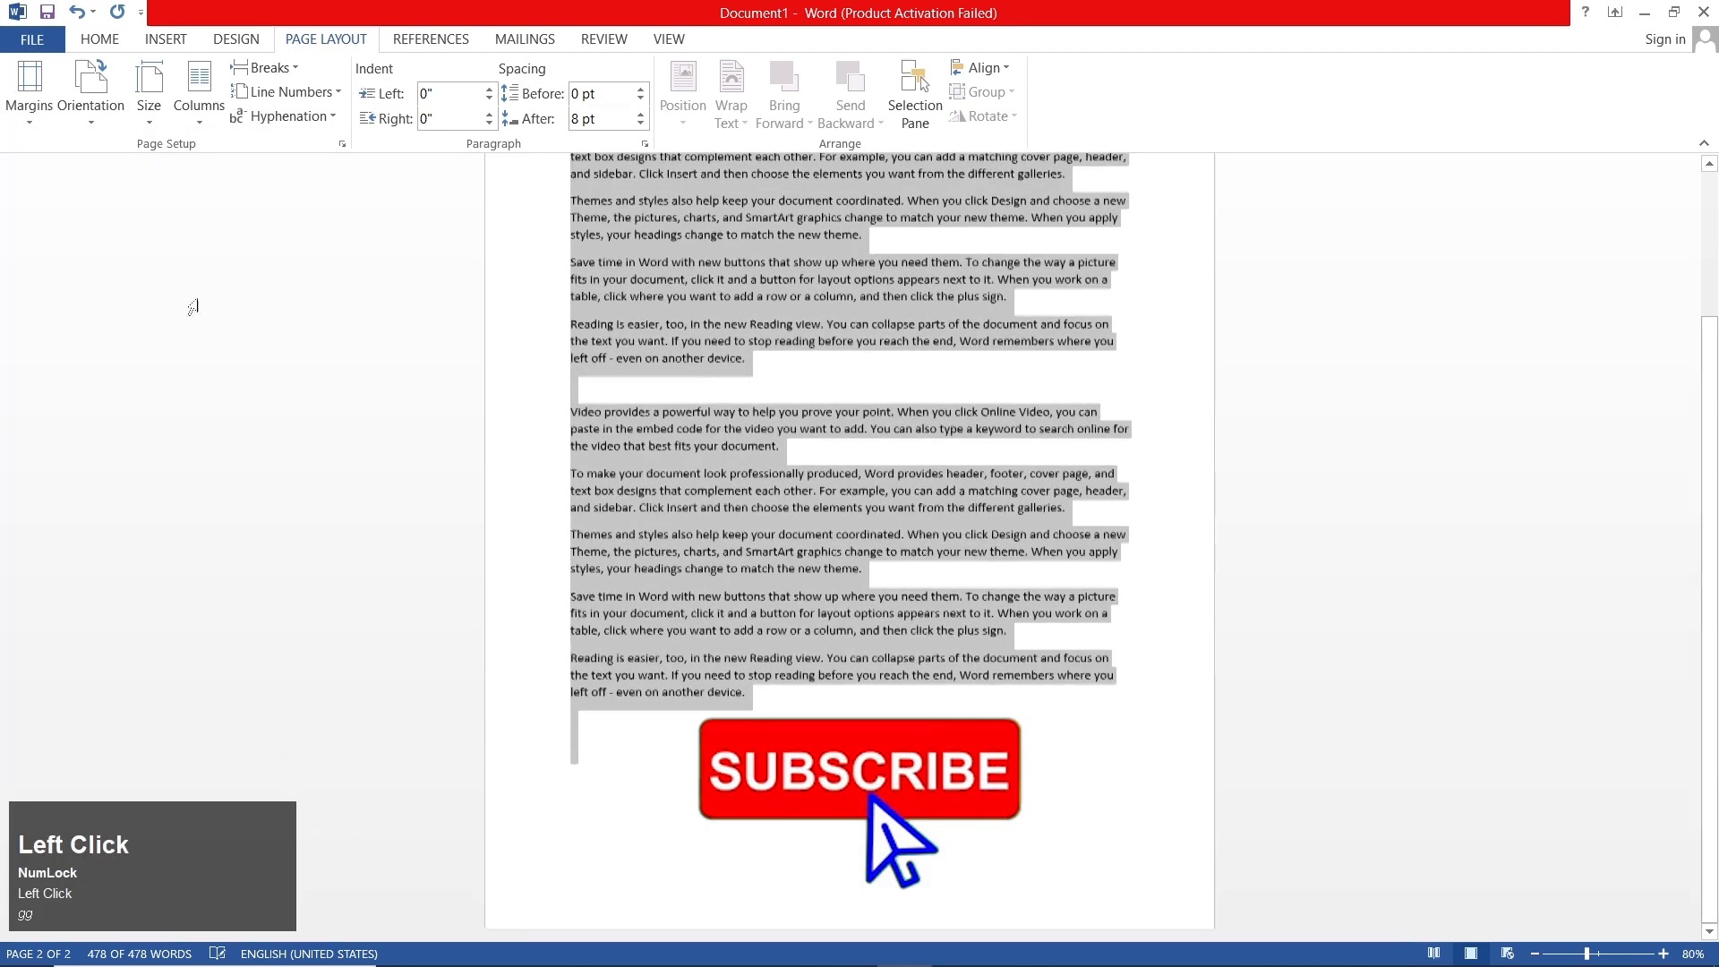
scroll(106, 214, down, 3)
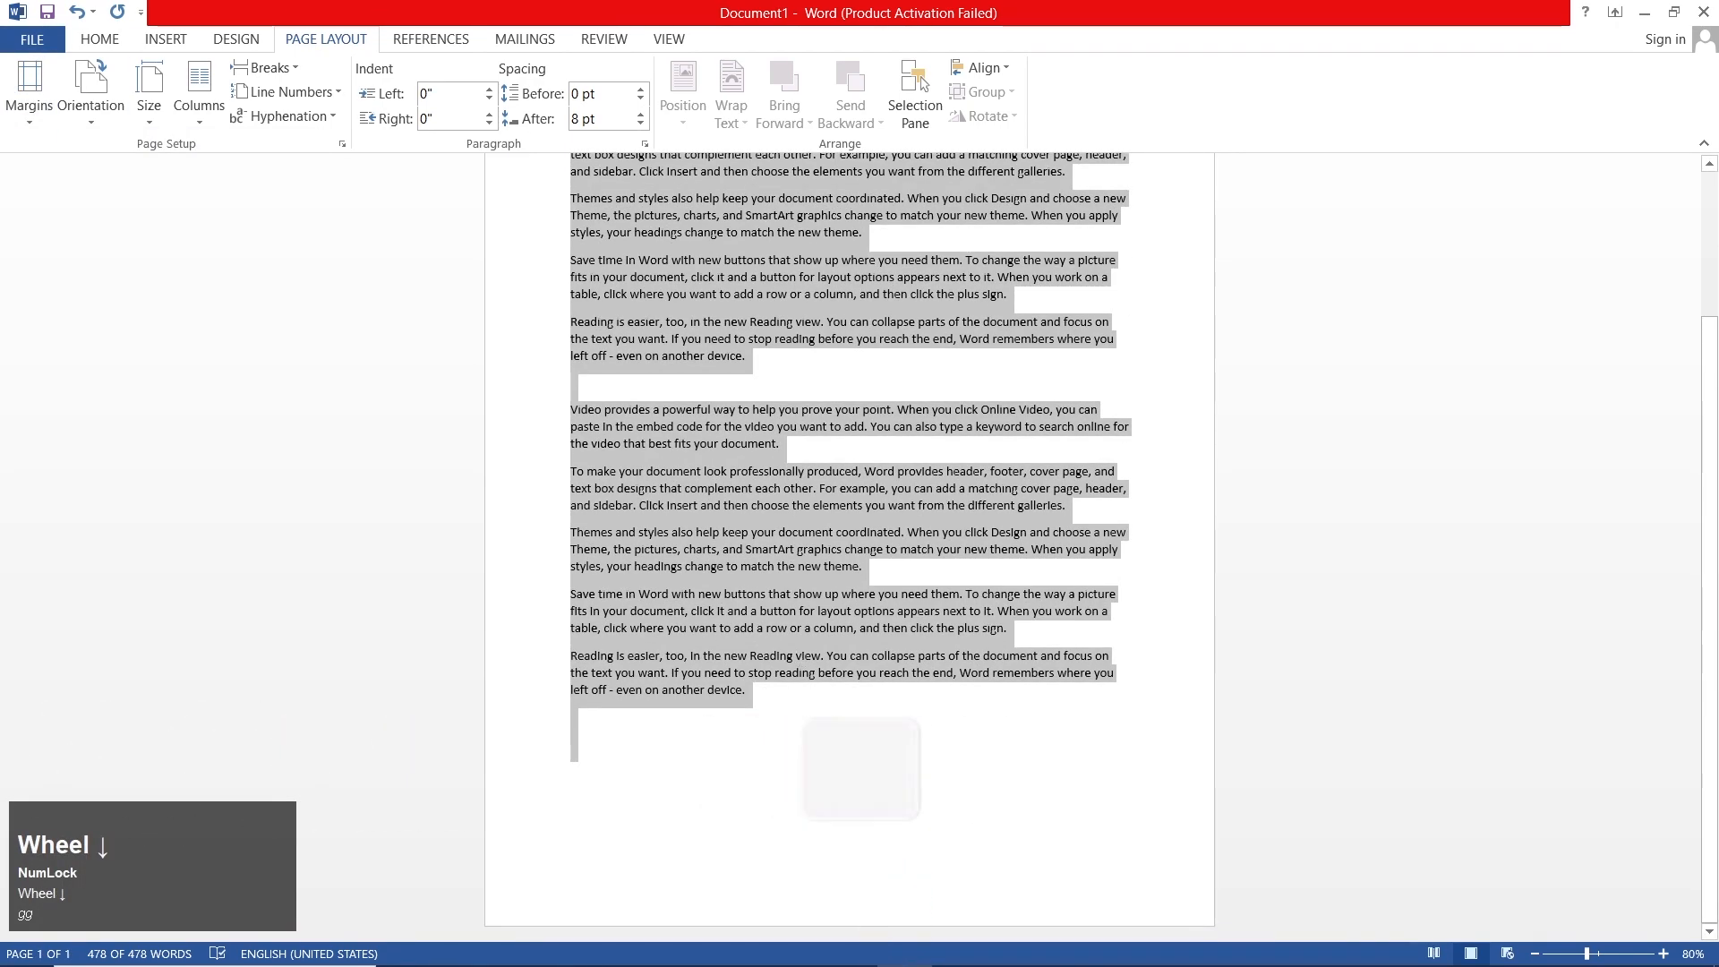
Step: Apply the Wide margins preset to the two-copy text and check how it flows across the pages
click(30, 90)
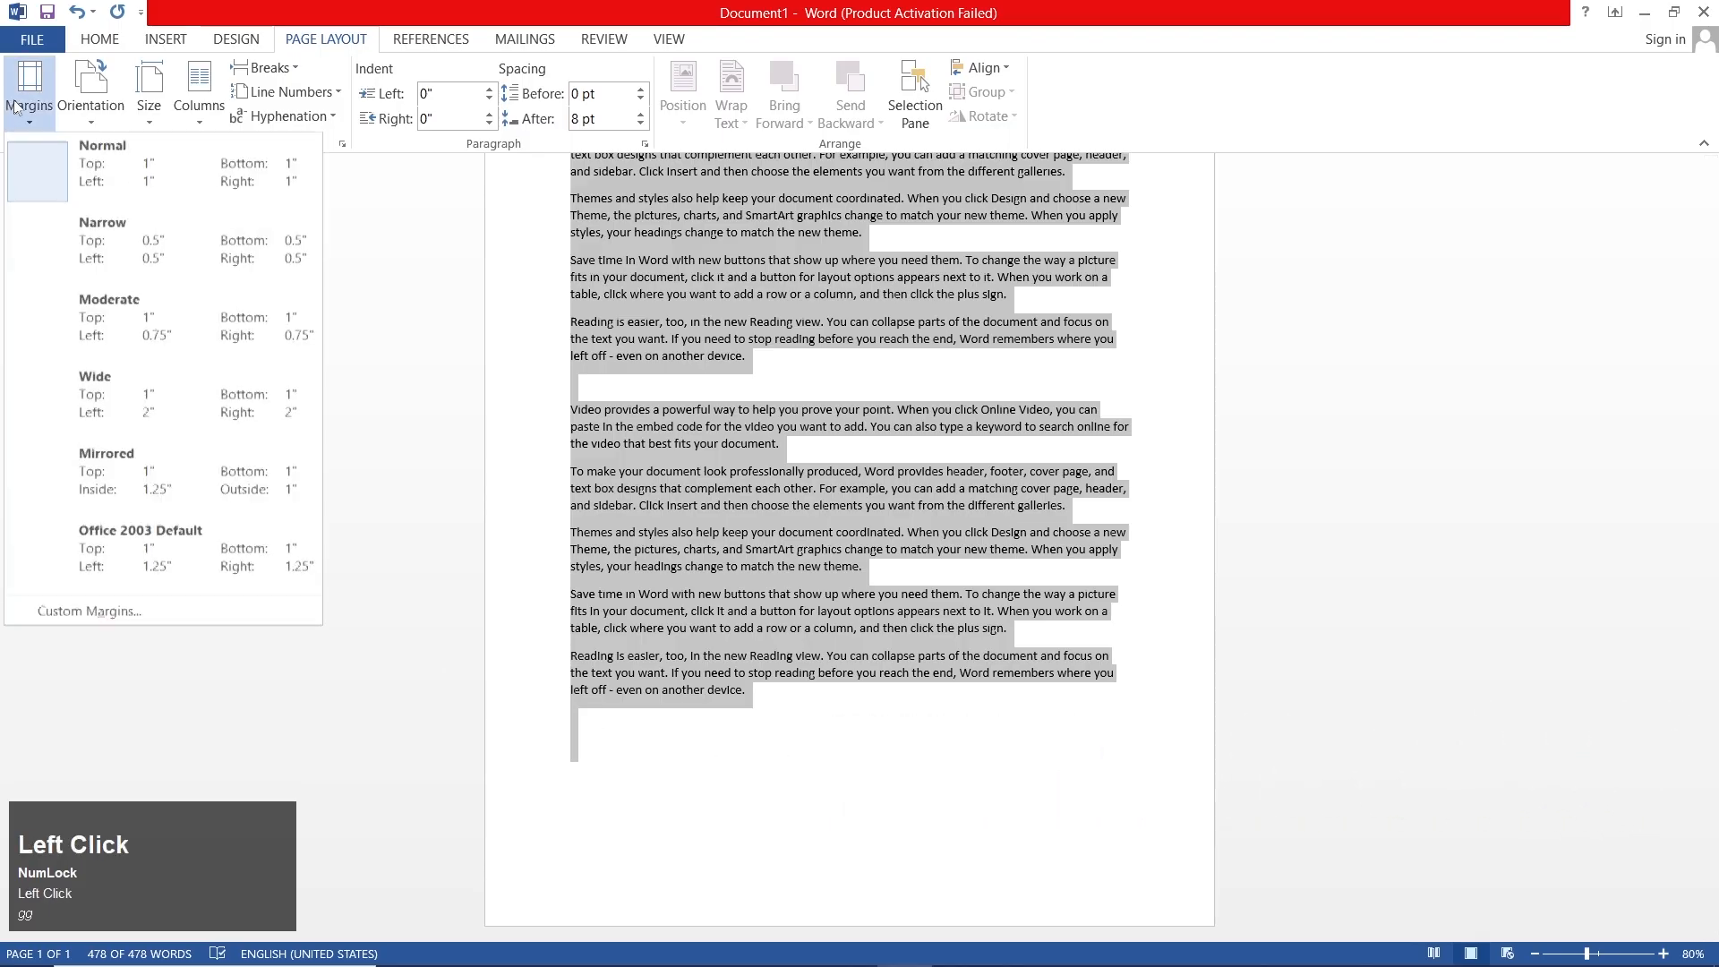
click(169, 396)
scroll(694, 706, down, 5)
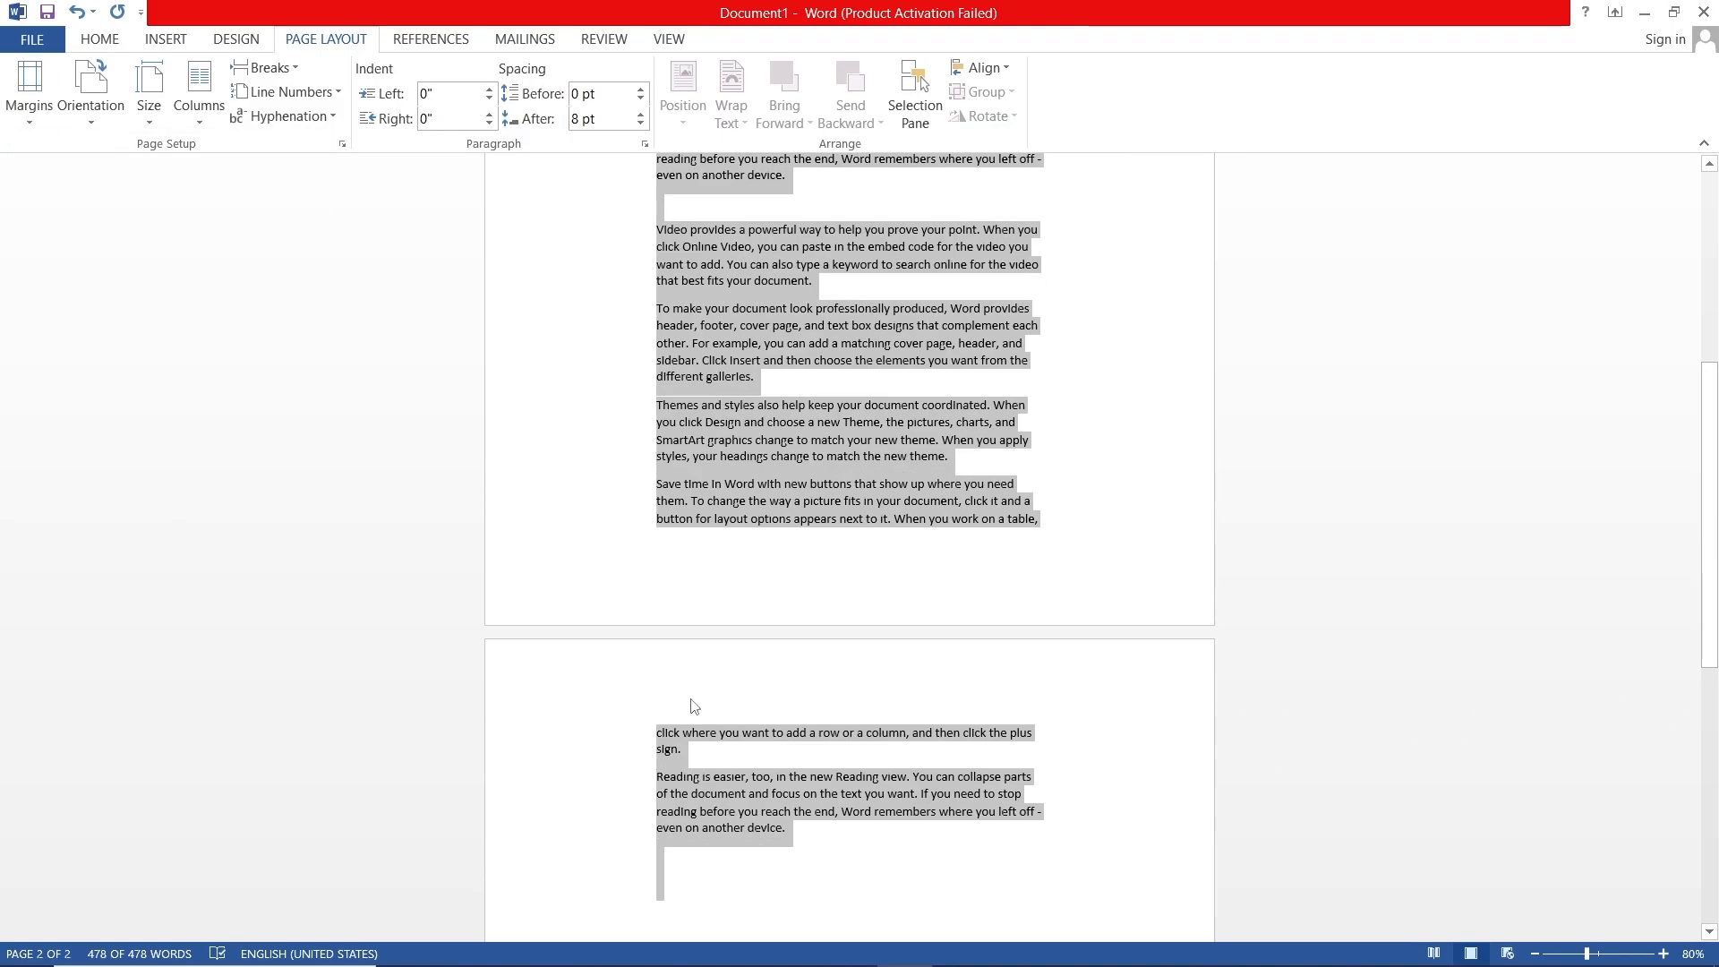
scroll(556, 641, up, 3)
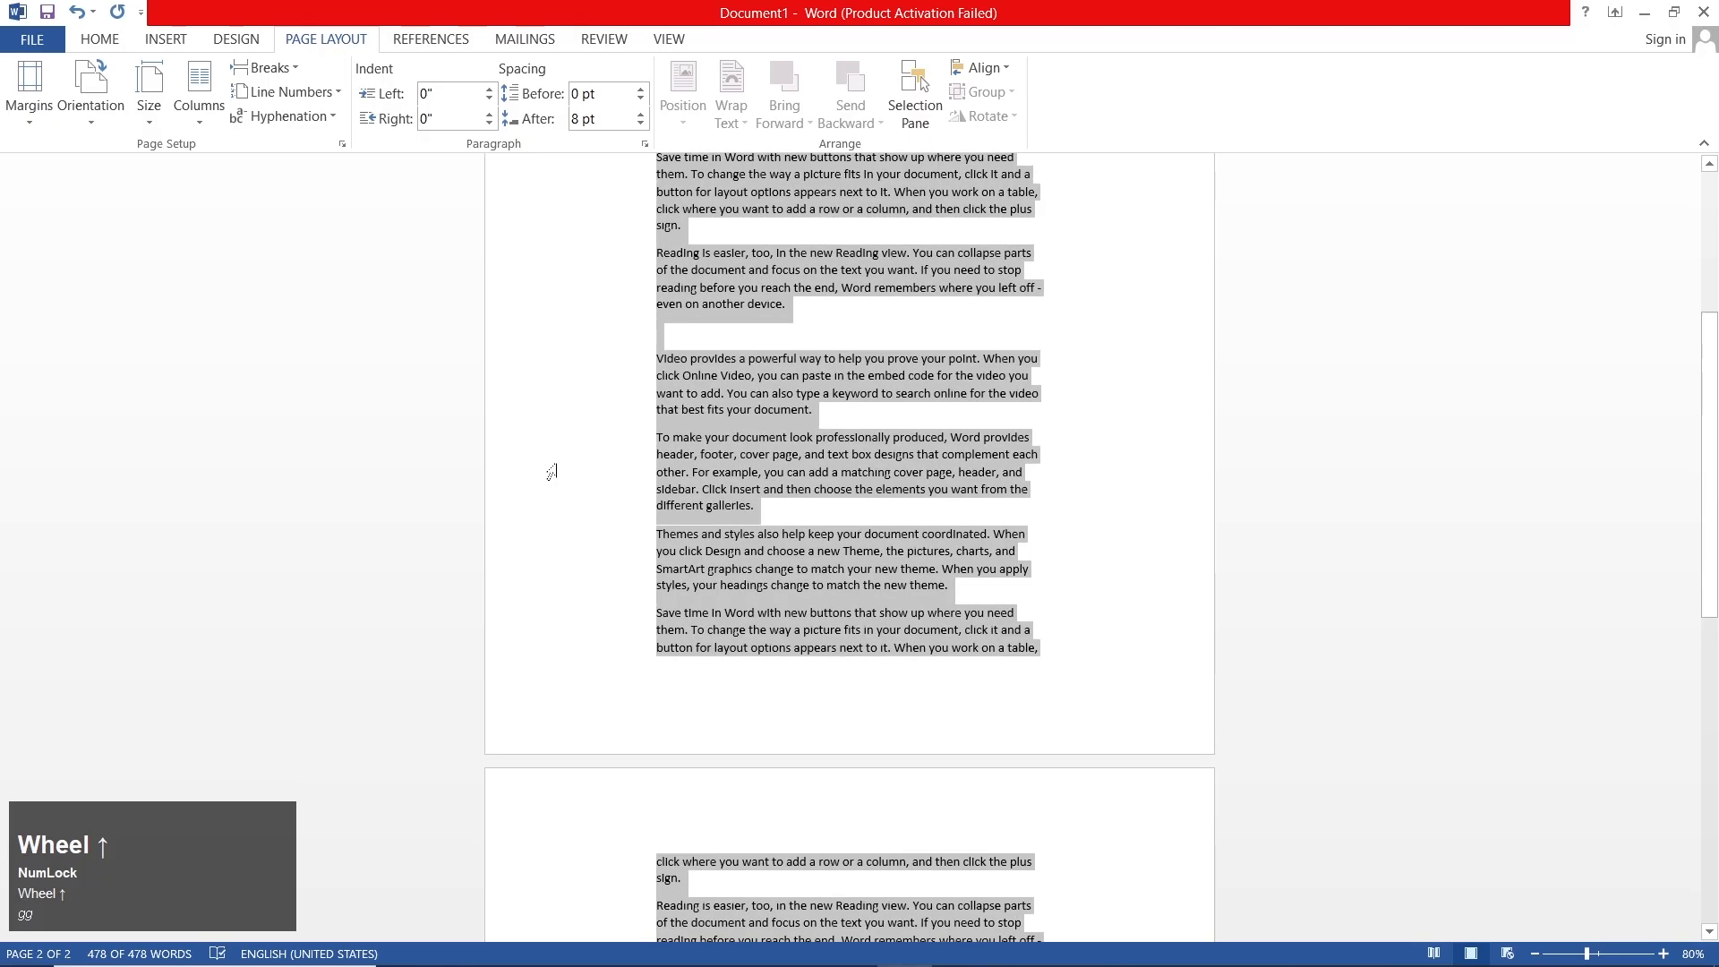
scroll(543, 412, up, 1)
scroll(560, 394, up, 3)
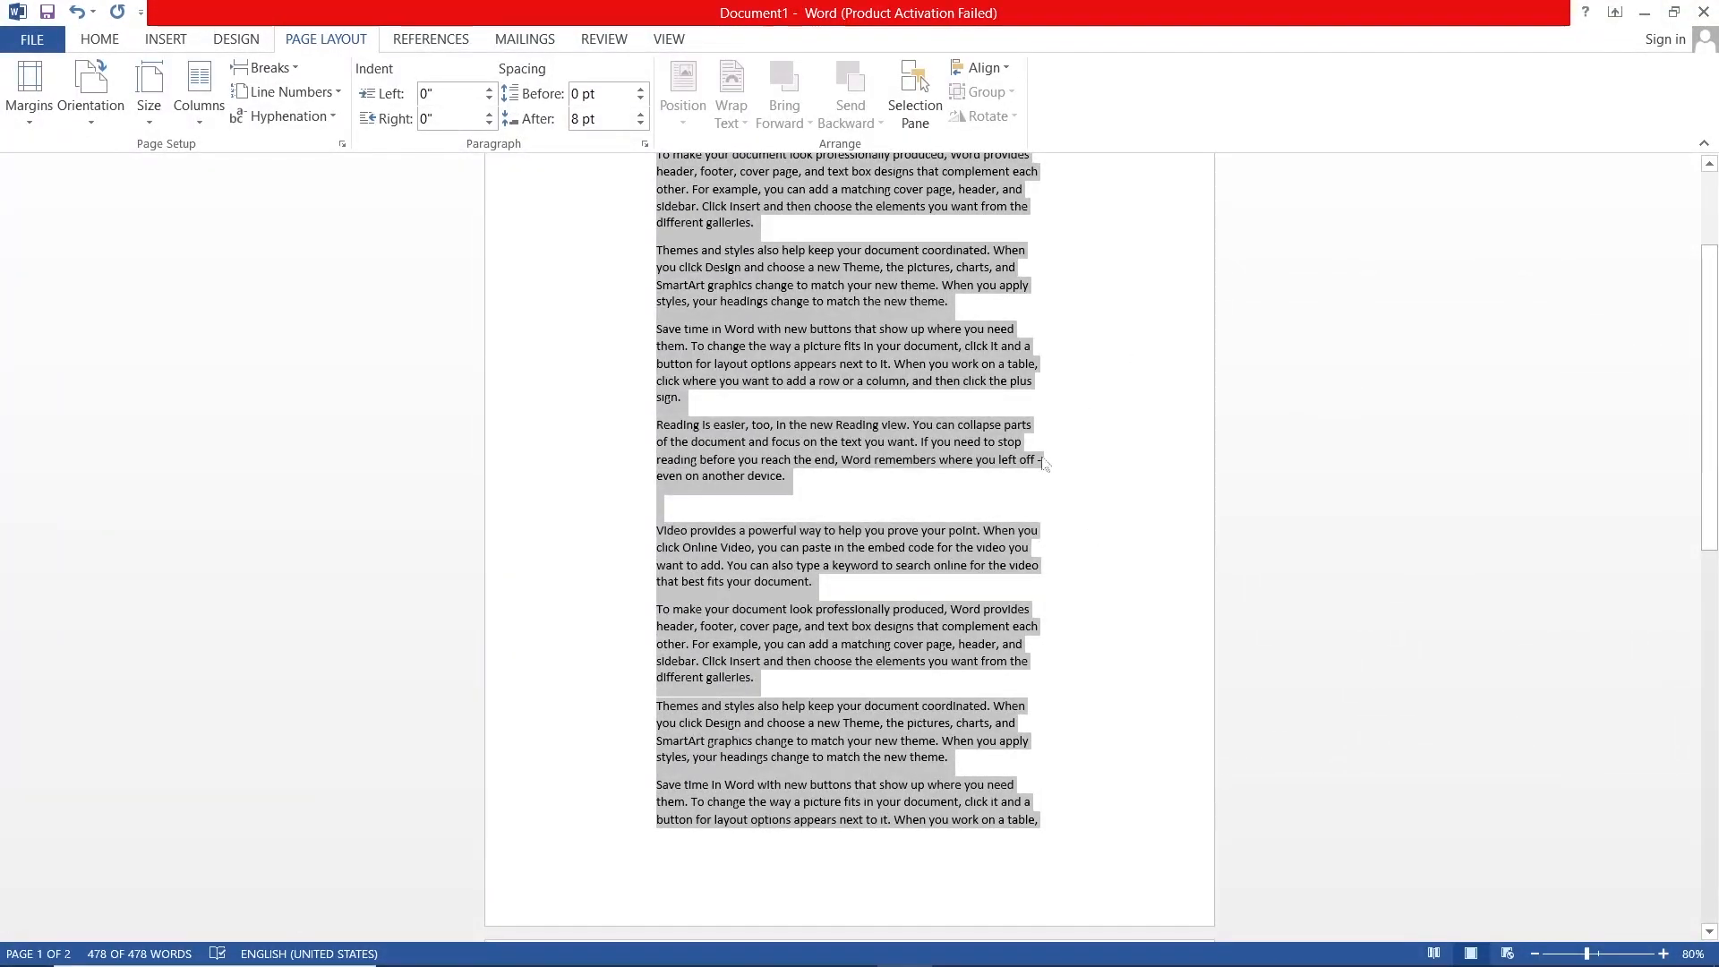
scroll(873, 476, down, 7)
scroll(806, 448, up, 8)
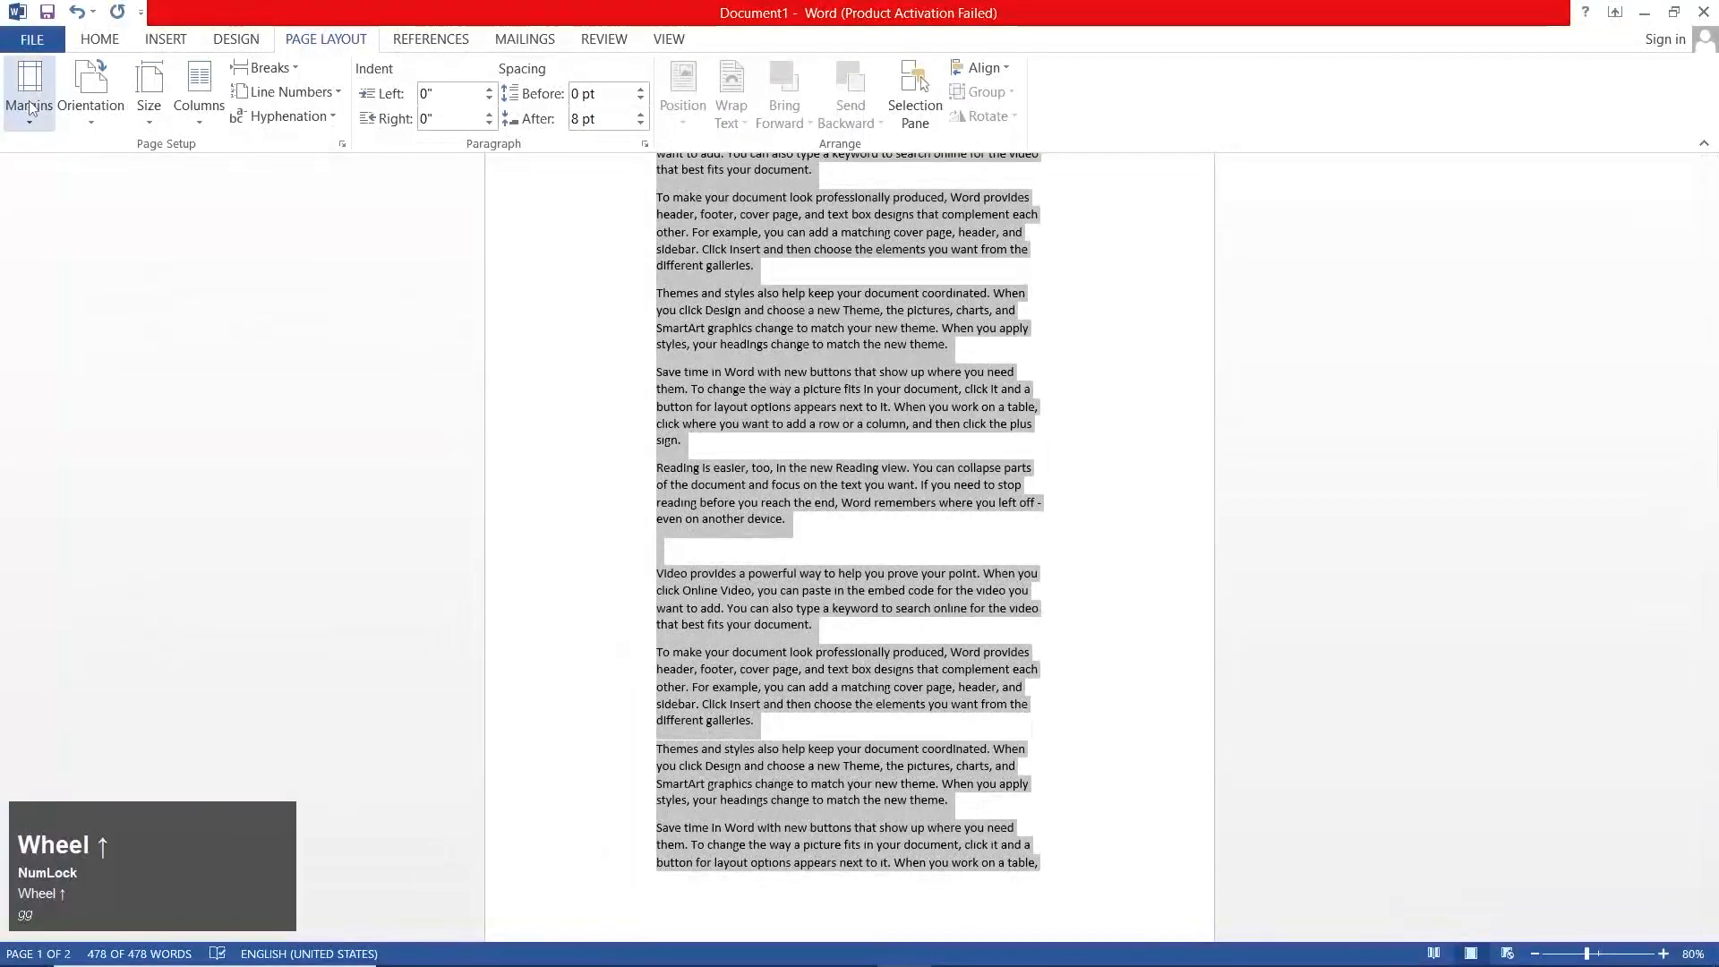
Step: Set the page margins back to Normal and view the whole page at 50% zoom
click(36, 107)
click(88, 169)
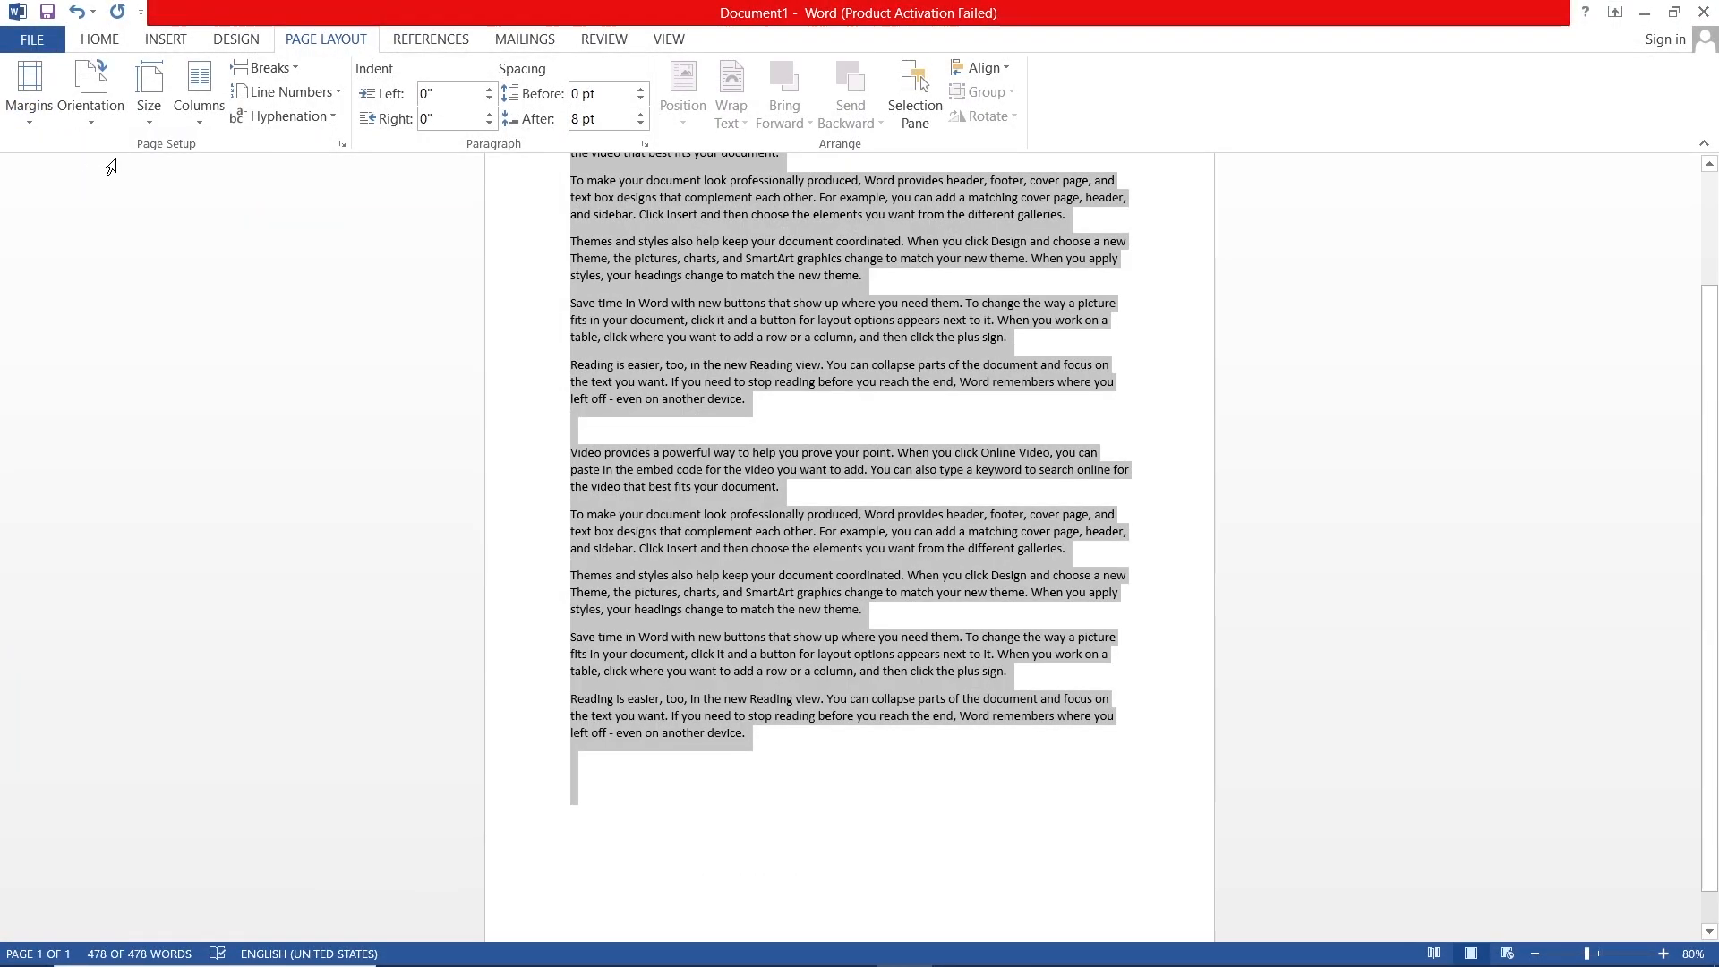
scroll(194, 295, down, 3)
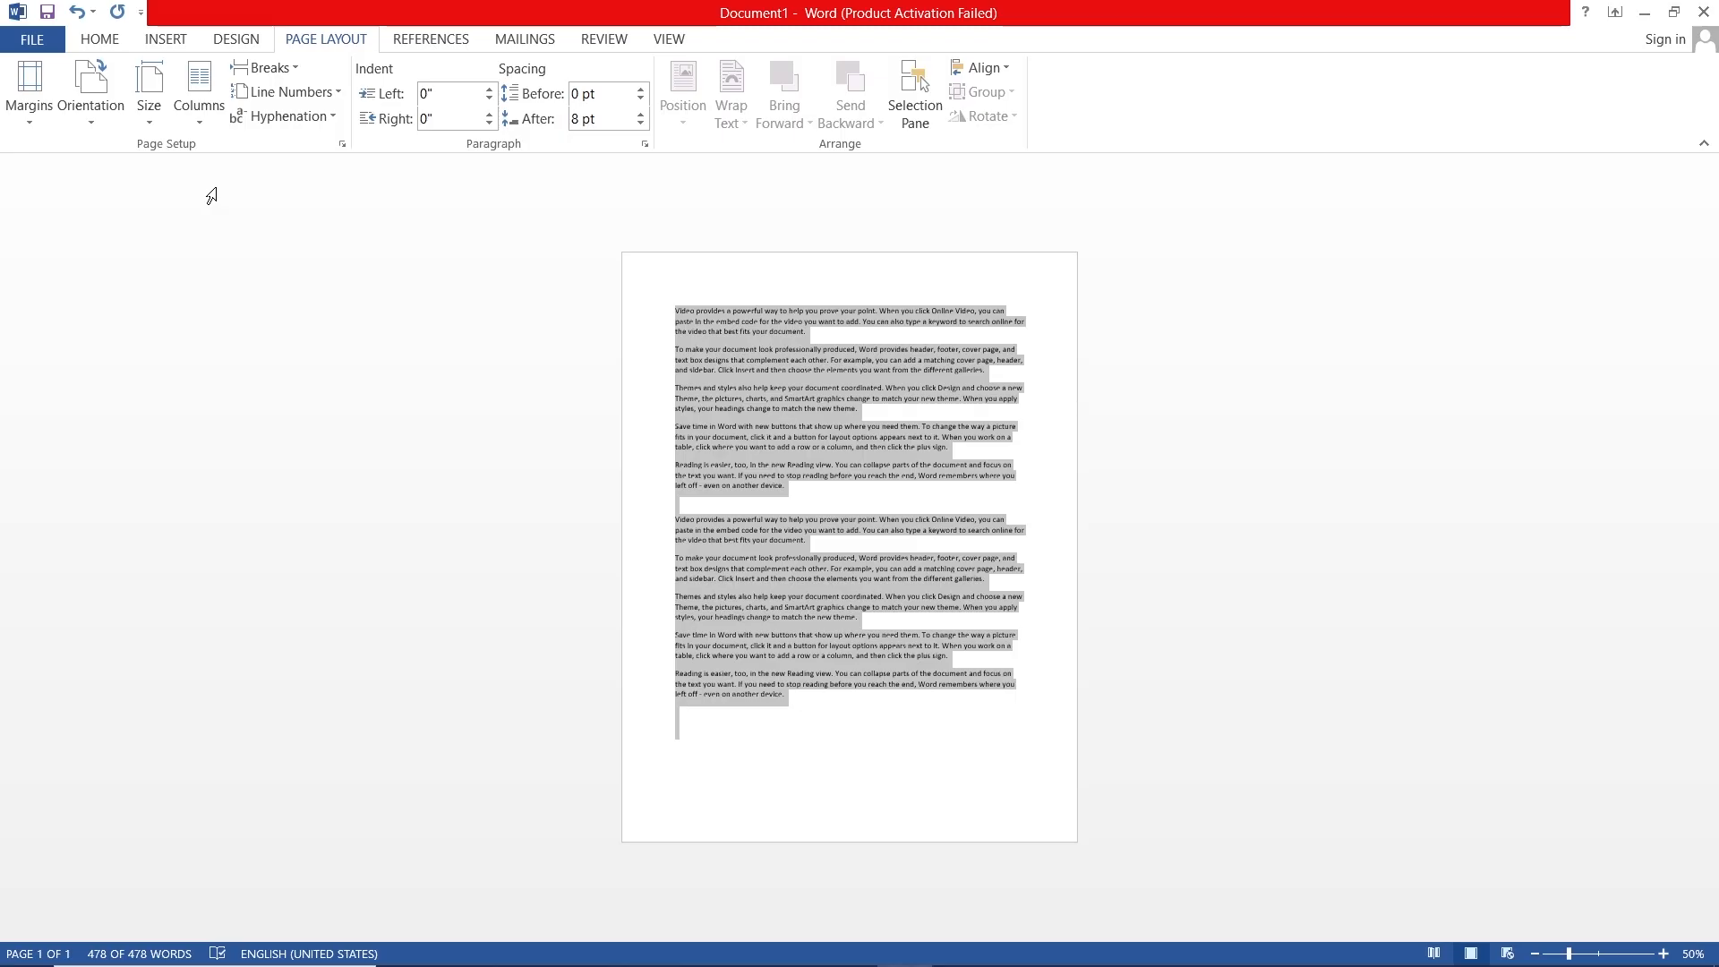
Step: Set the paper size to A4 and switch it to A5
click(158, 106)
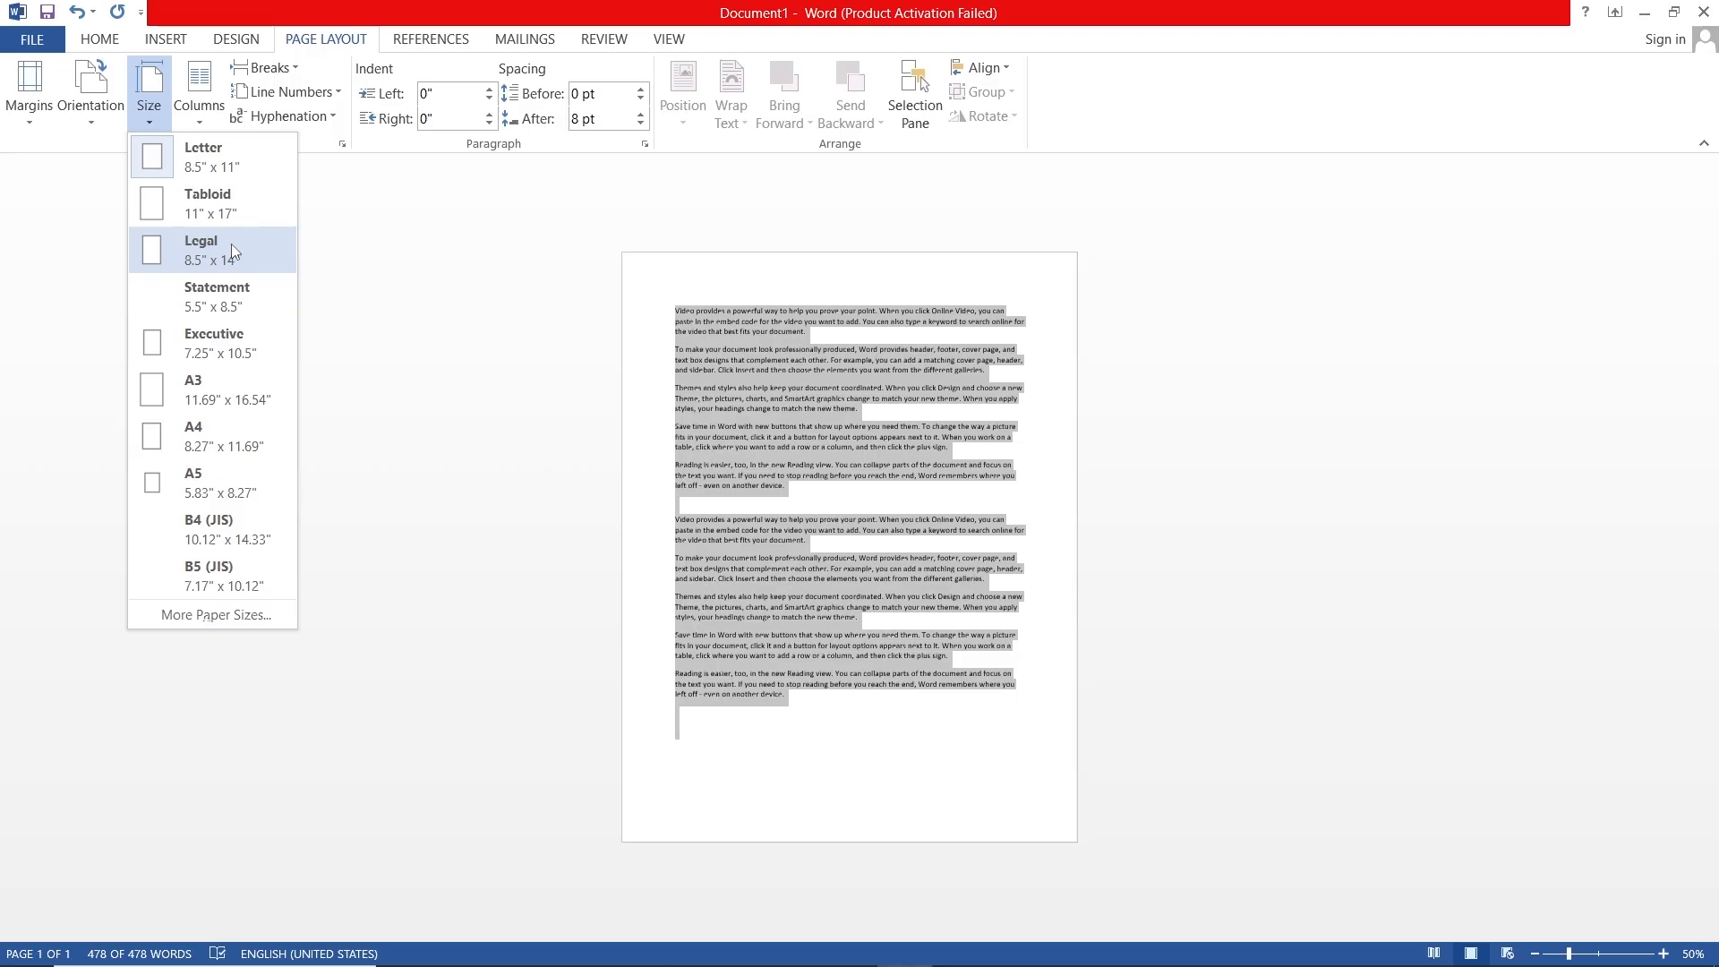
click(211, 430)
click(154, 115)
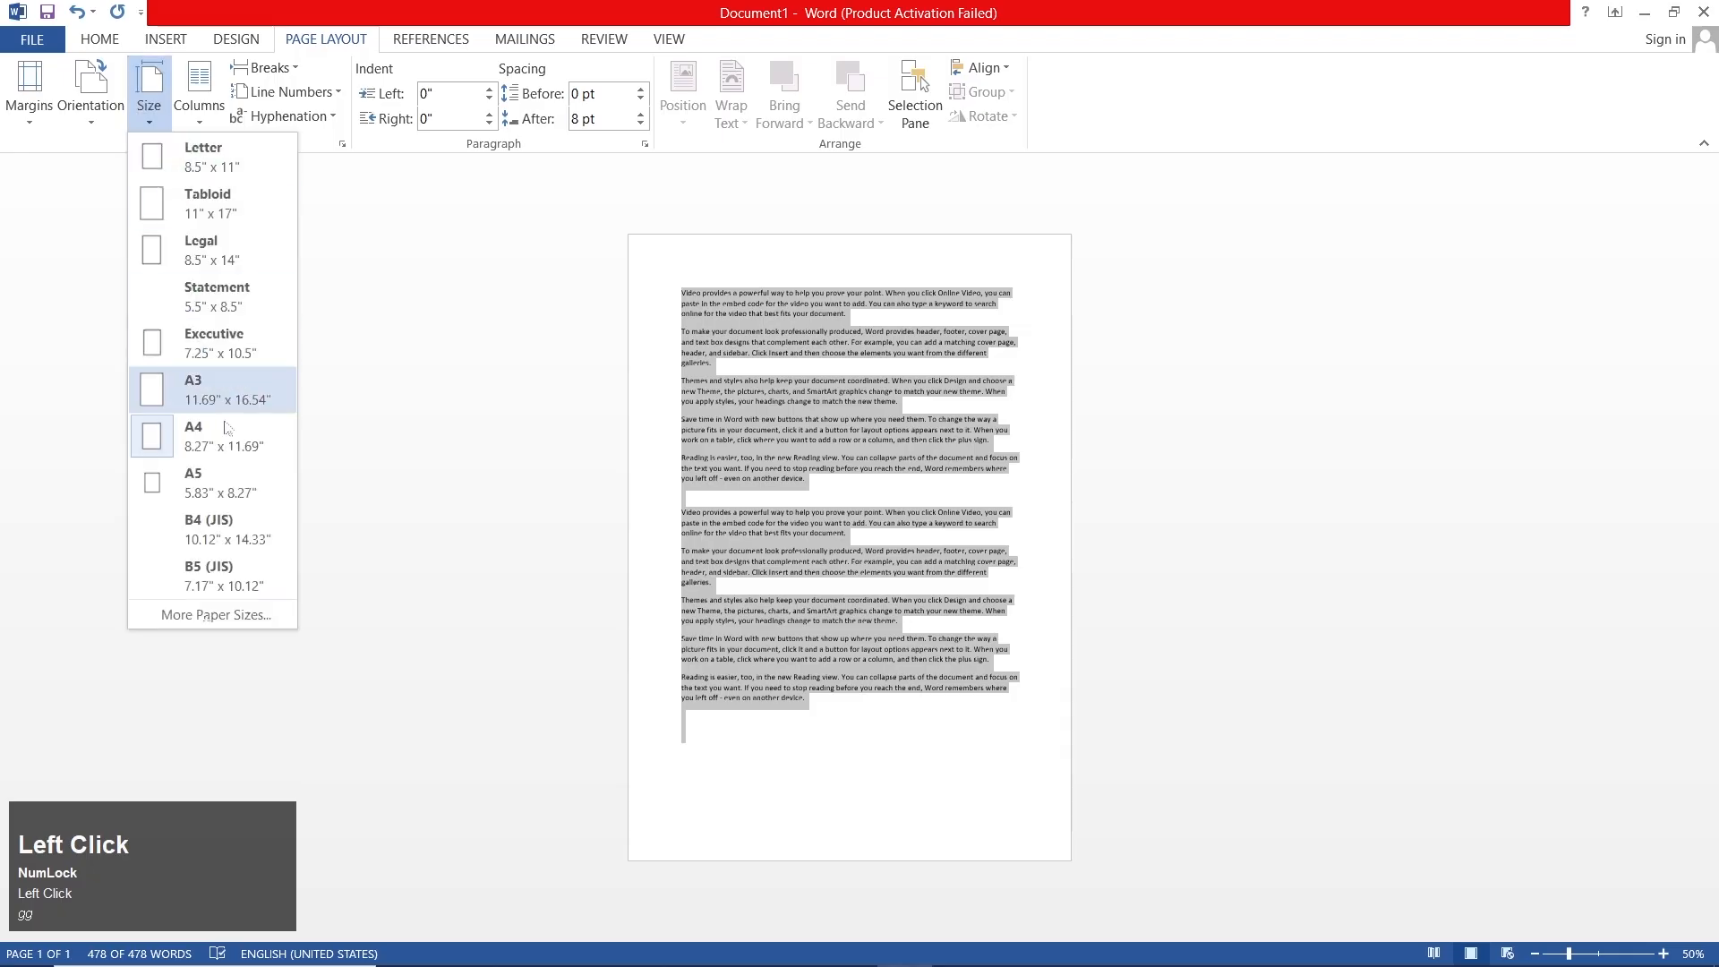
click(215, 490)
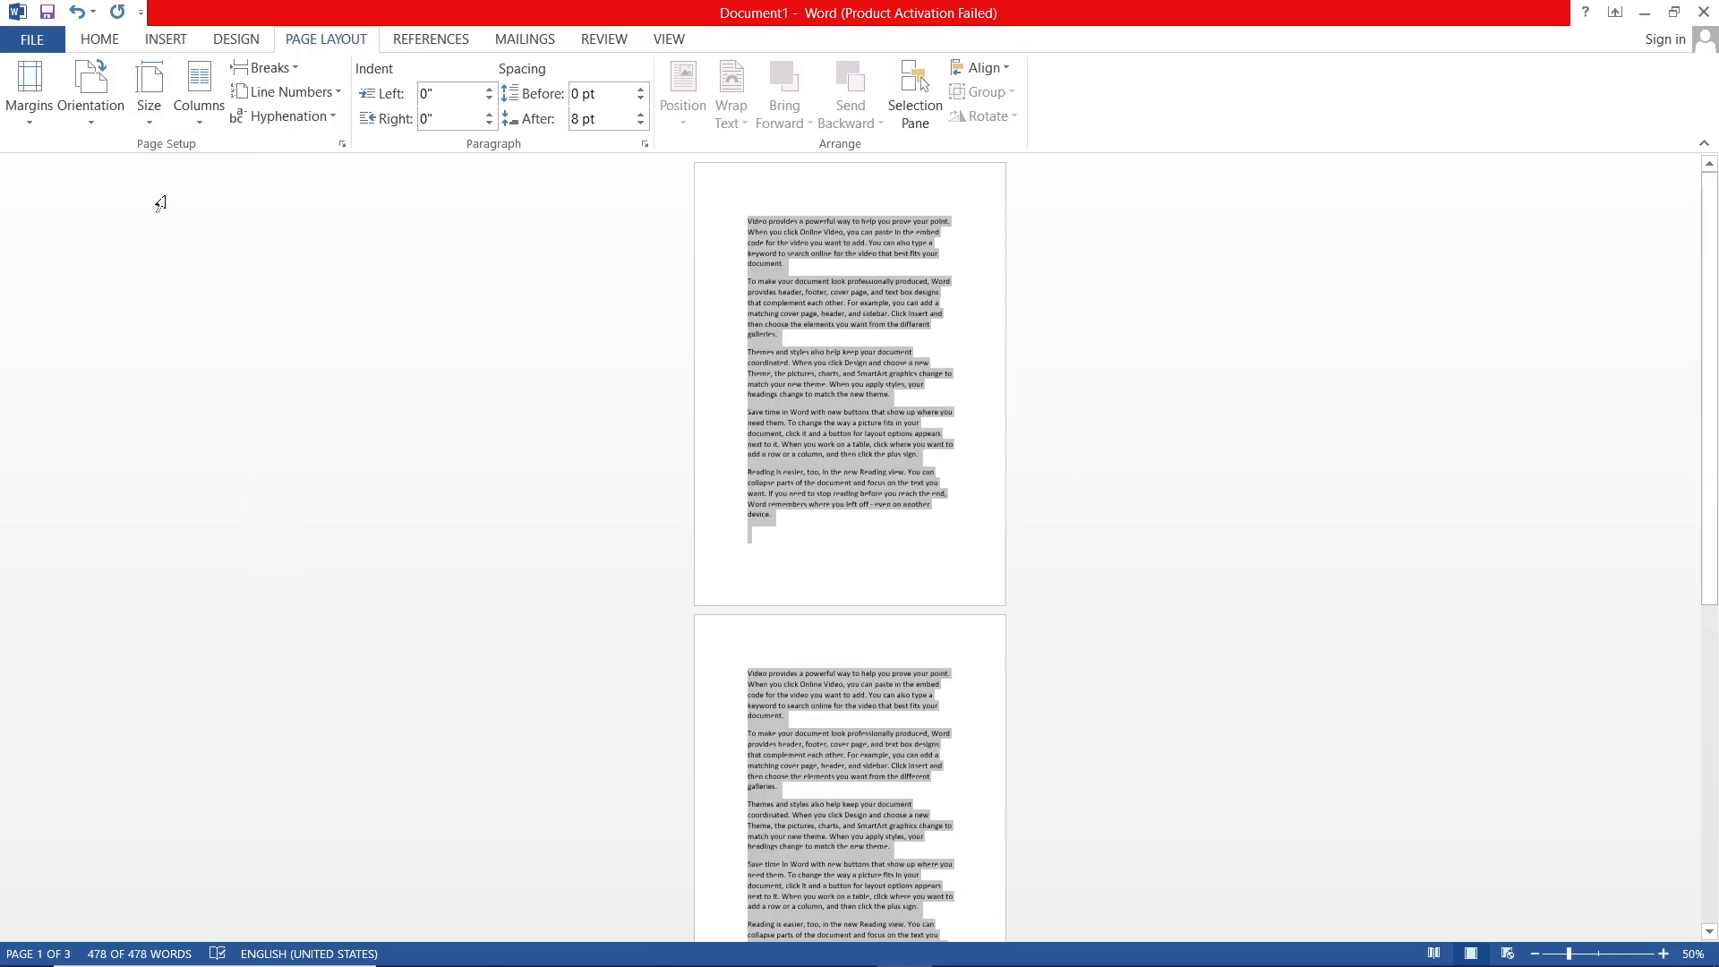
Step: Change the paper size to A3 and return it to A4
click(149, 120)
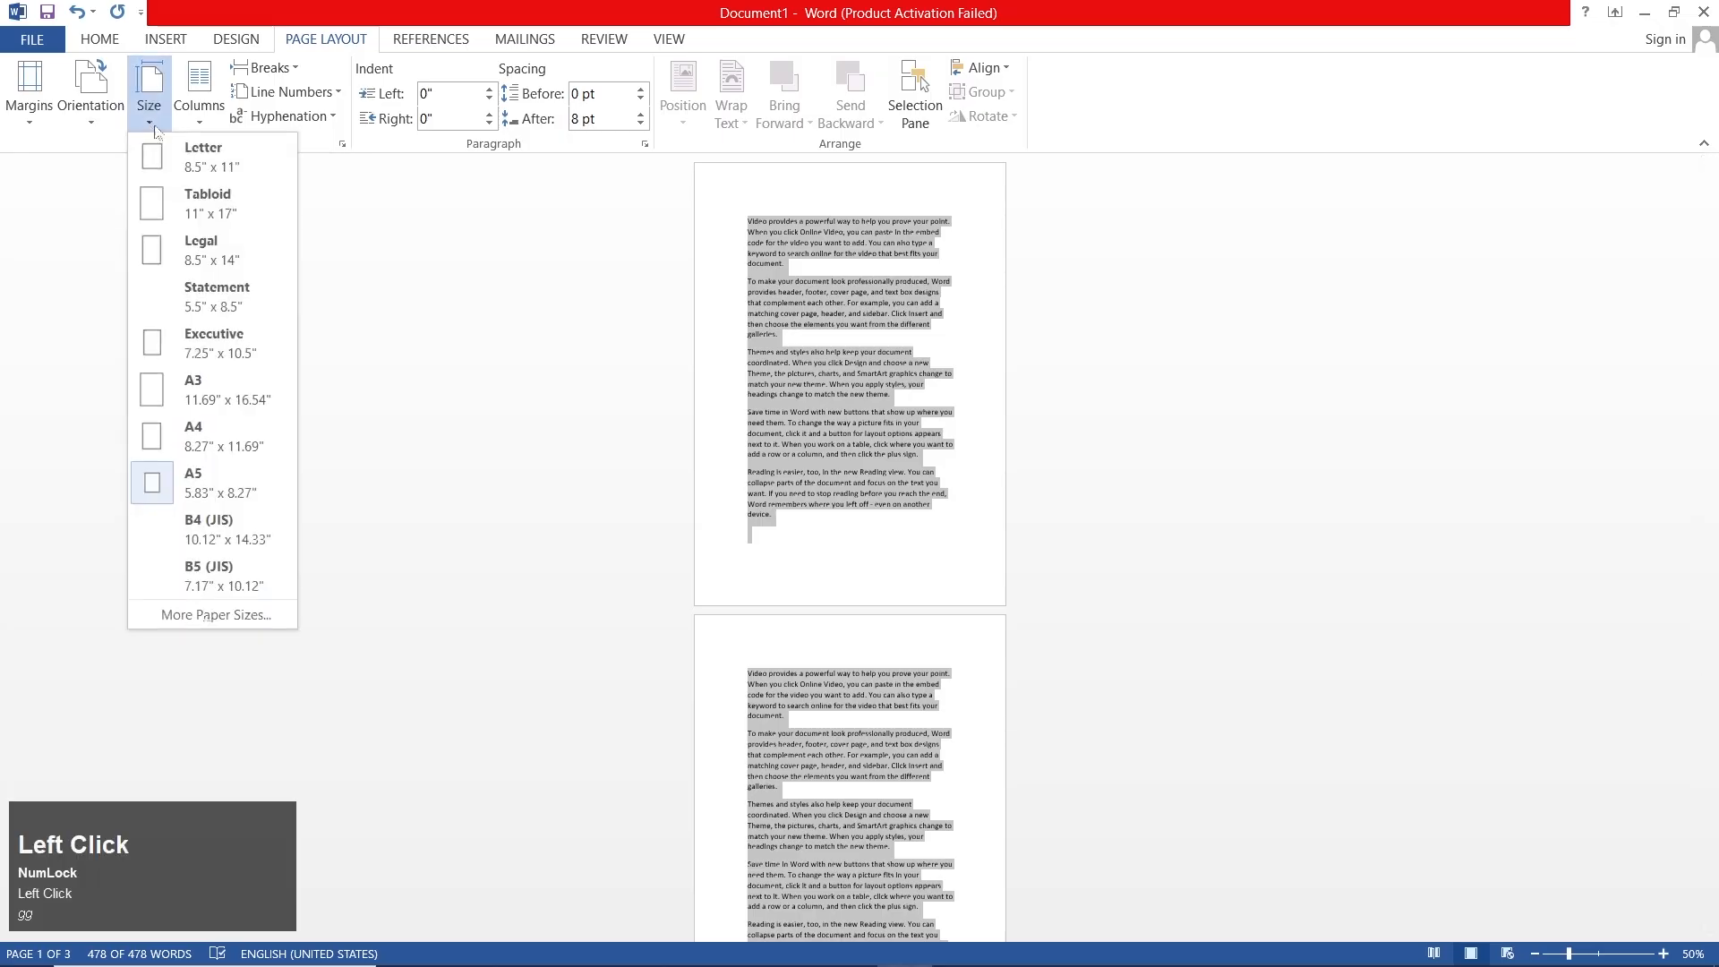
click(268, 385)
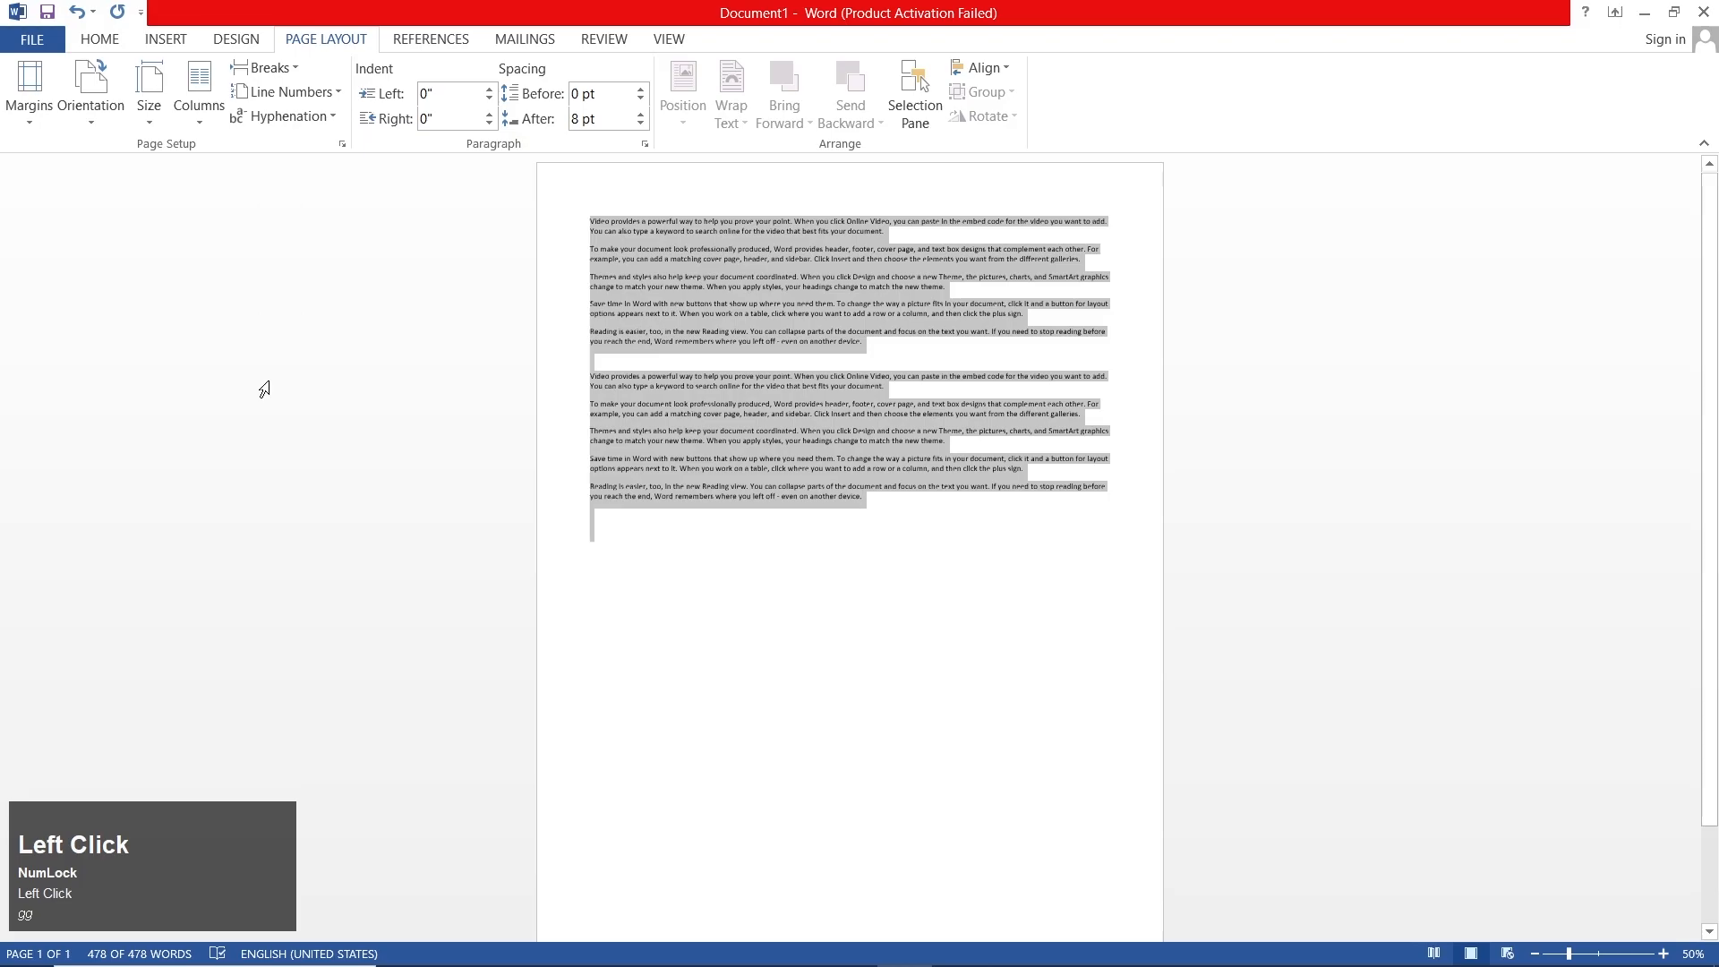
click(149, 112)
click(228, 433)
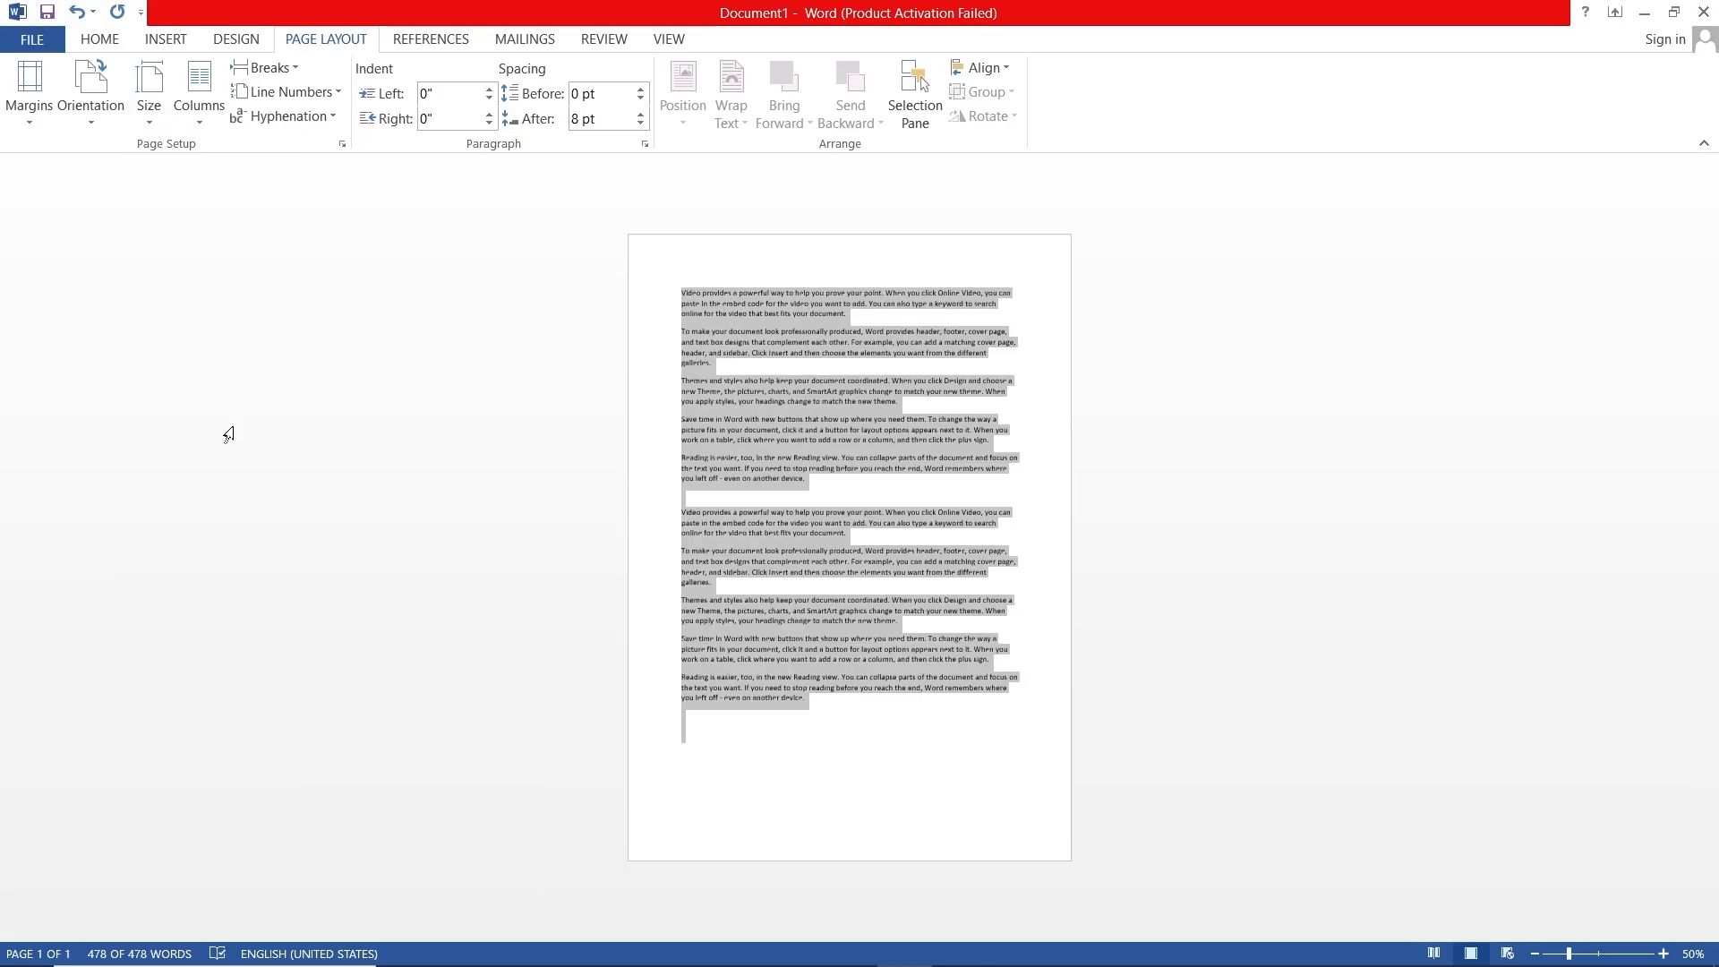
click(148, 116)
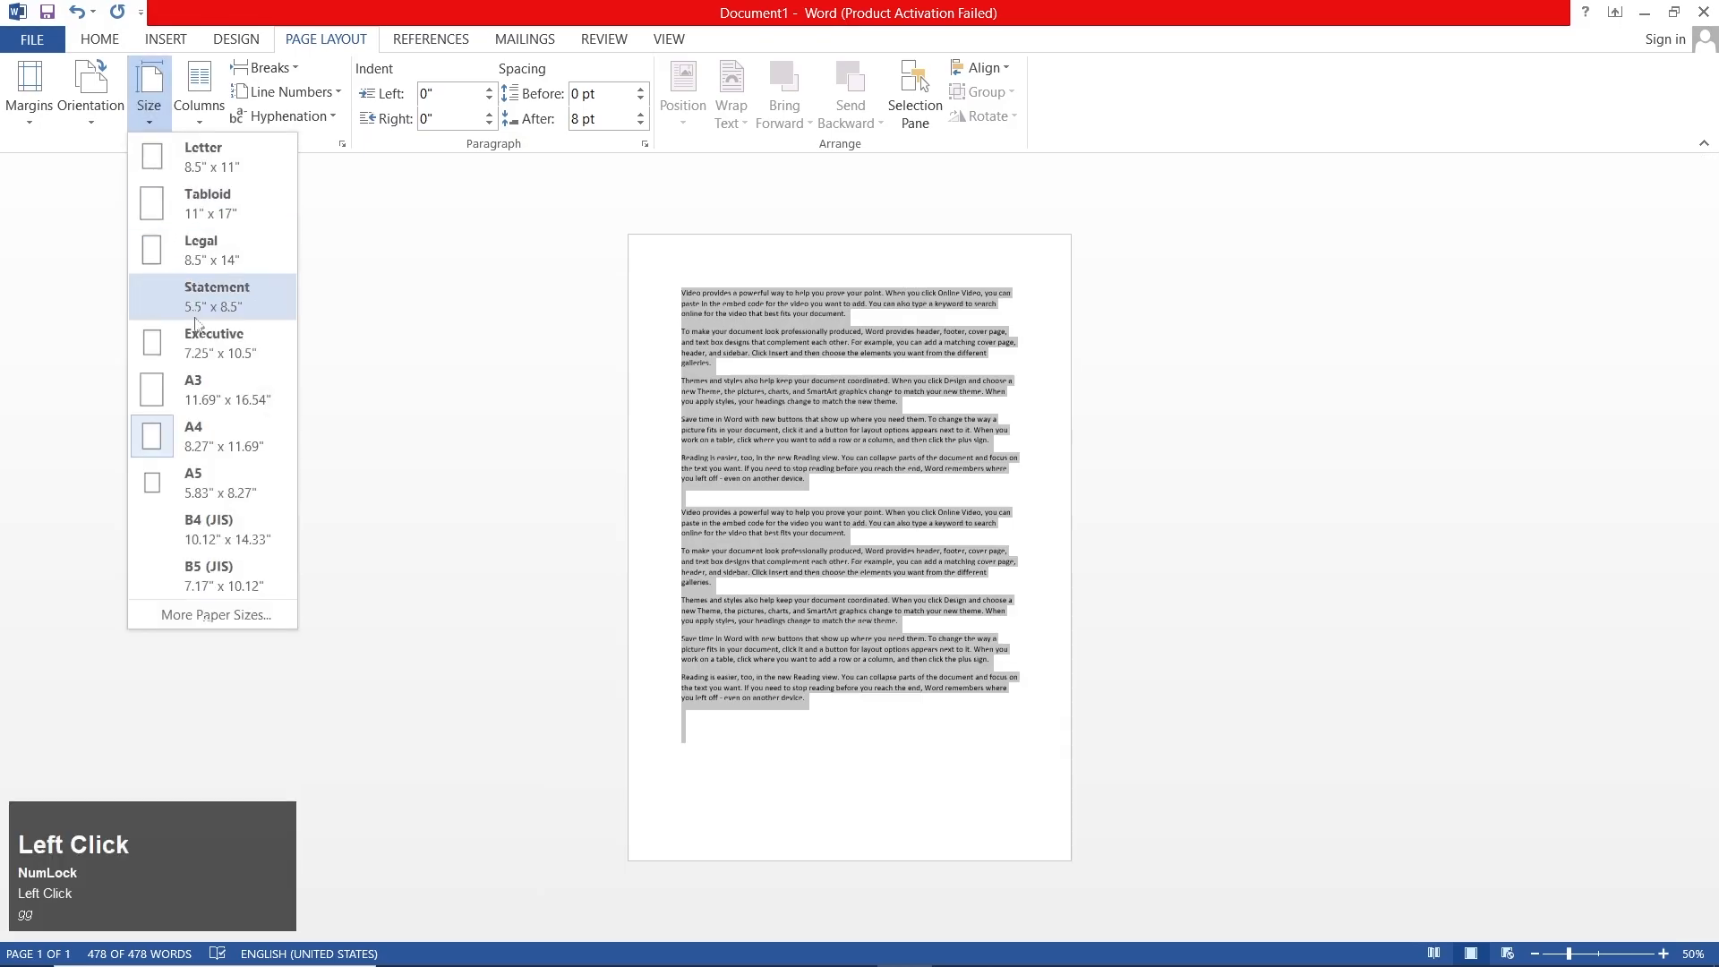
click(224, 421)
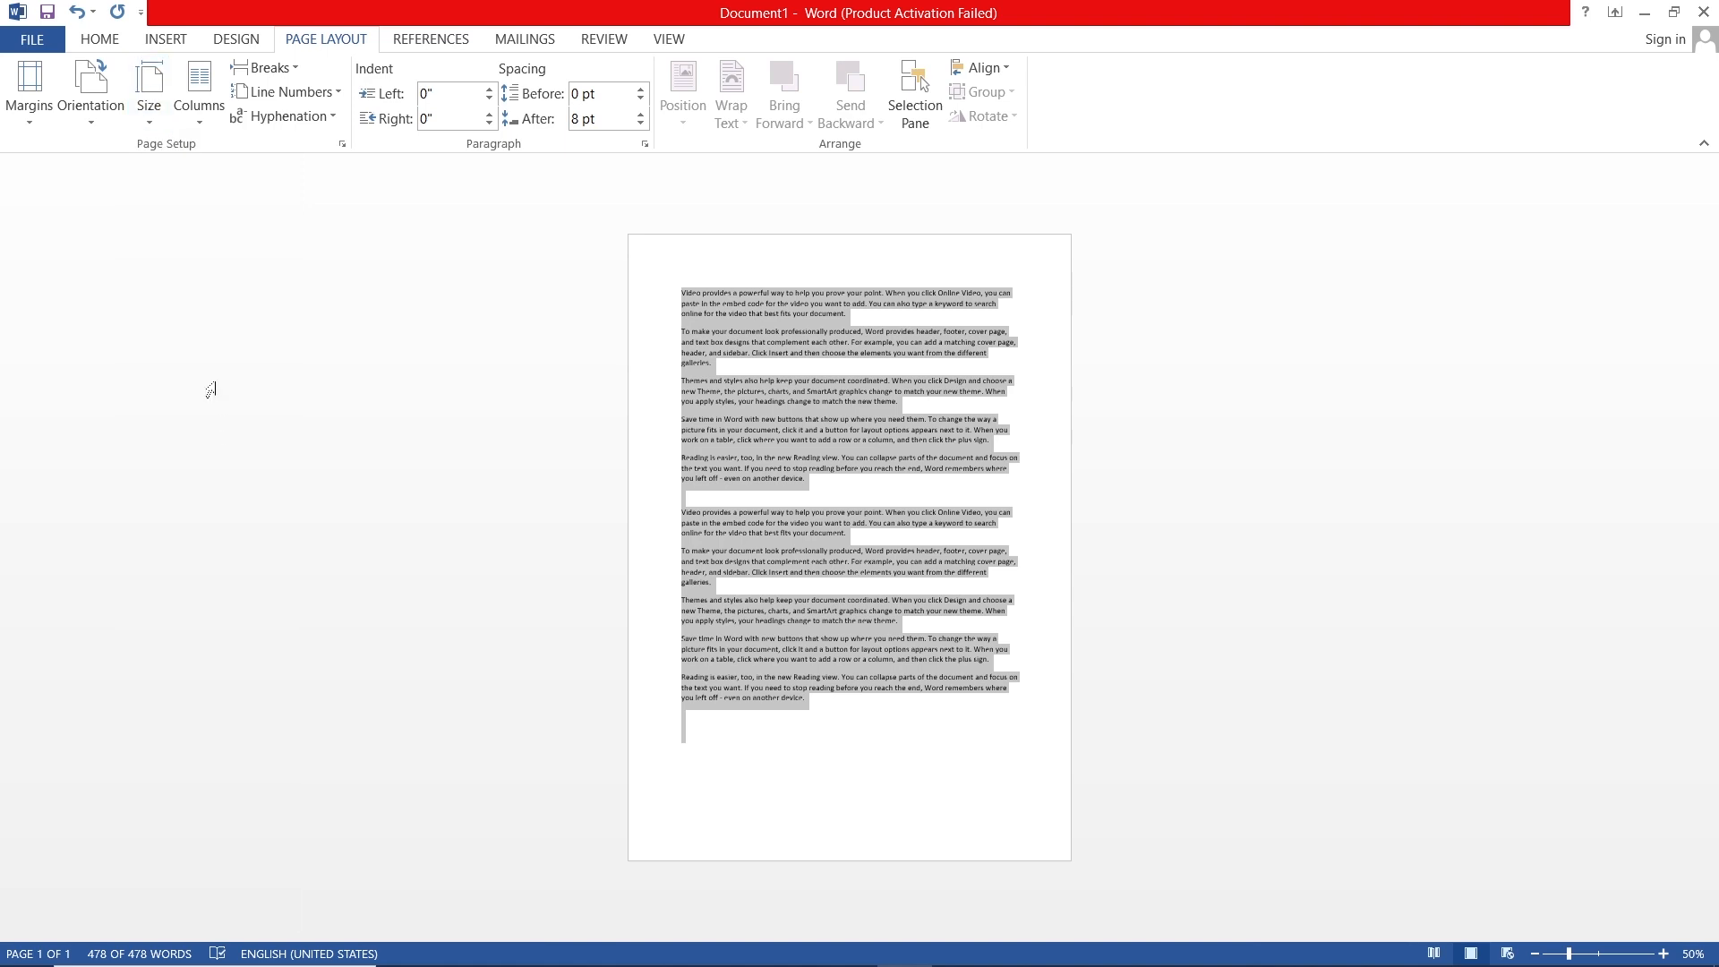
Step: Set the paper size to Letter, 8.5" x 11"
click(163, 102)
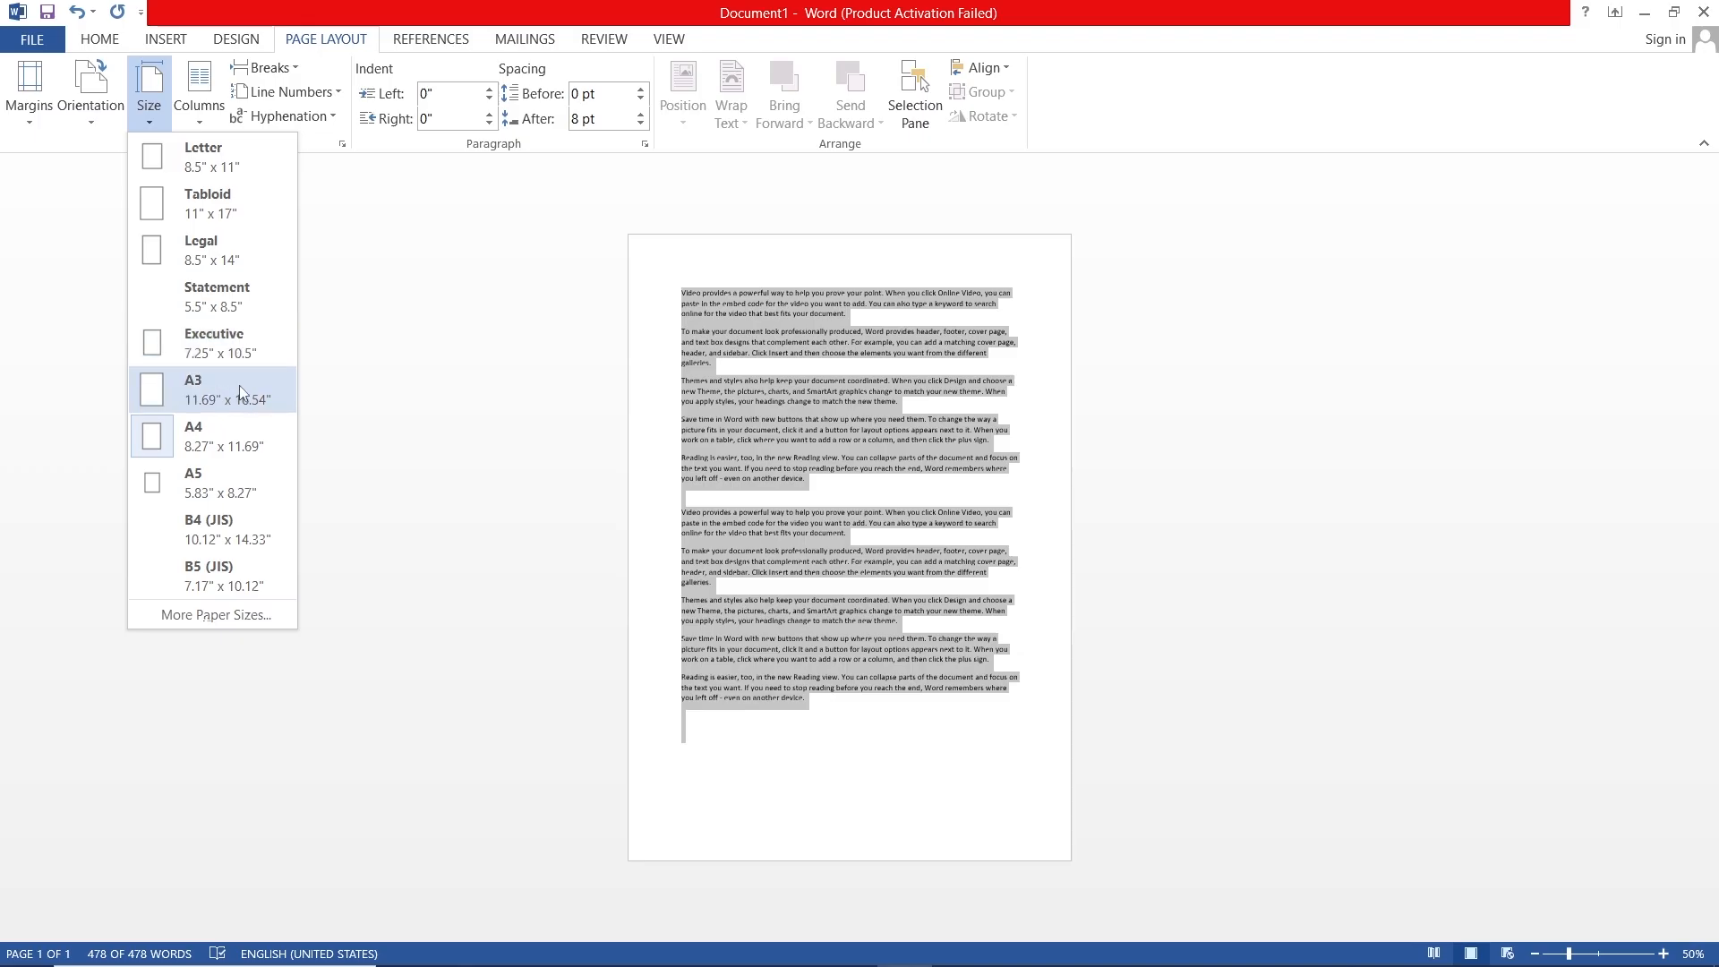
click(219, 173)
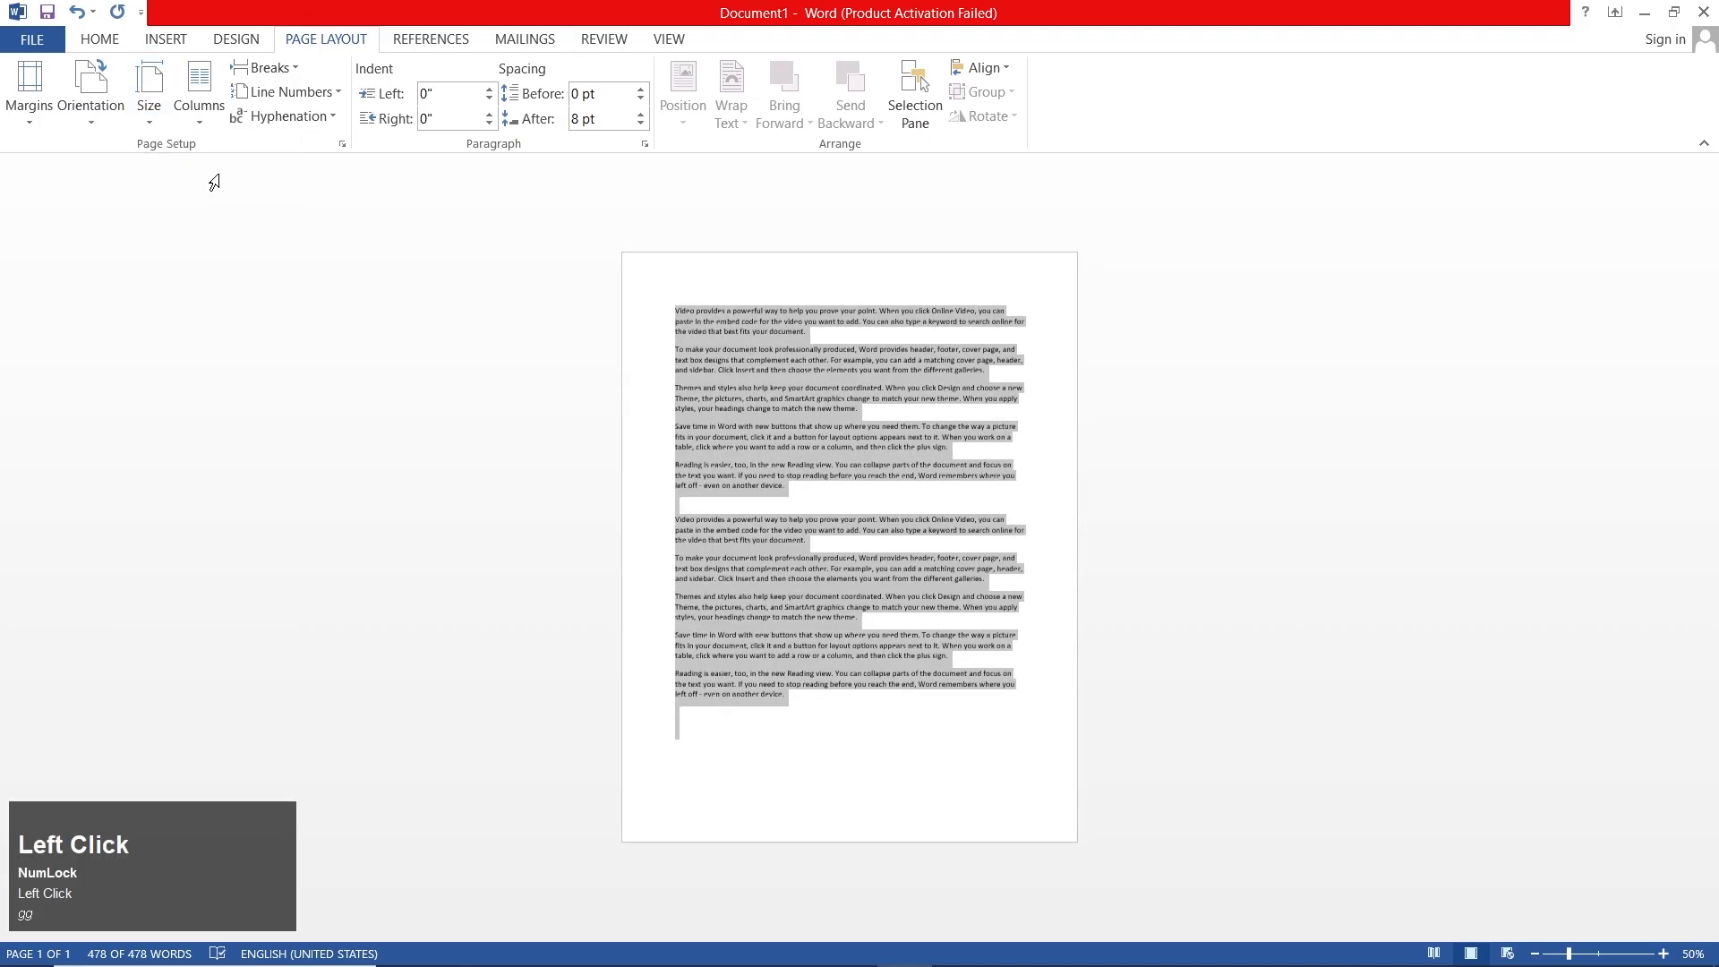
click(211, 117)
click(211, 117)
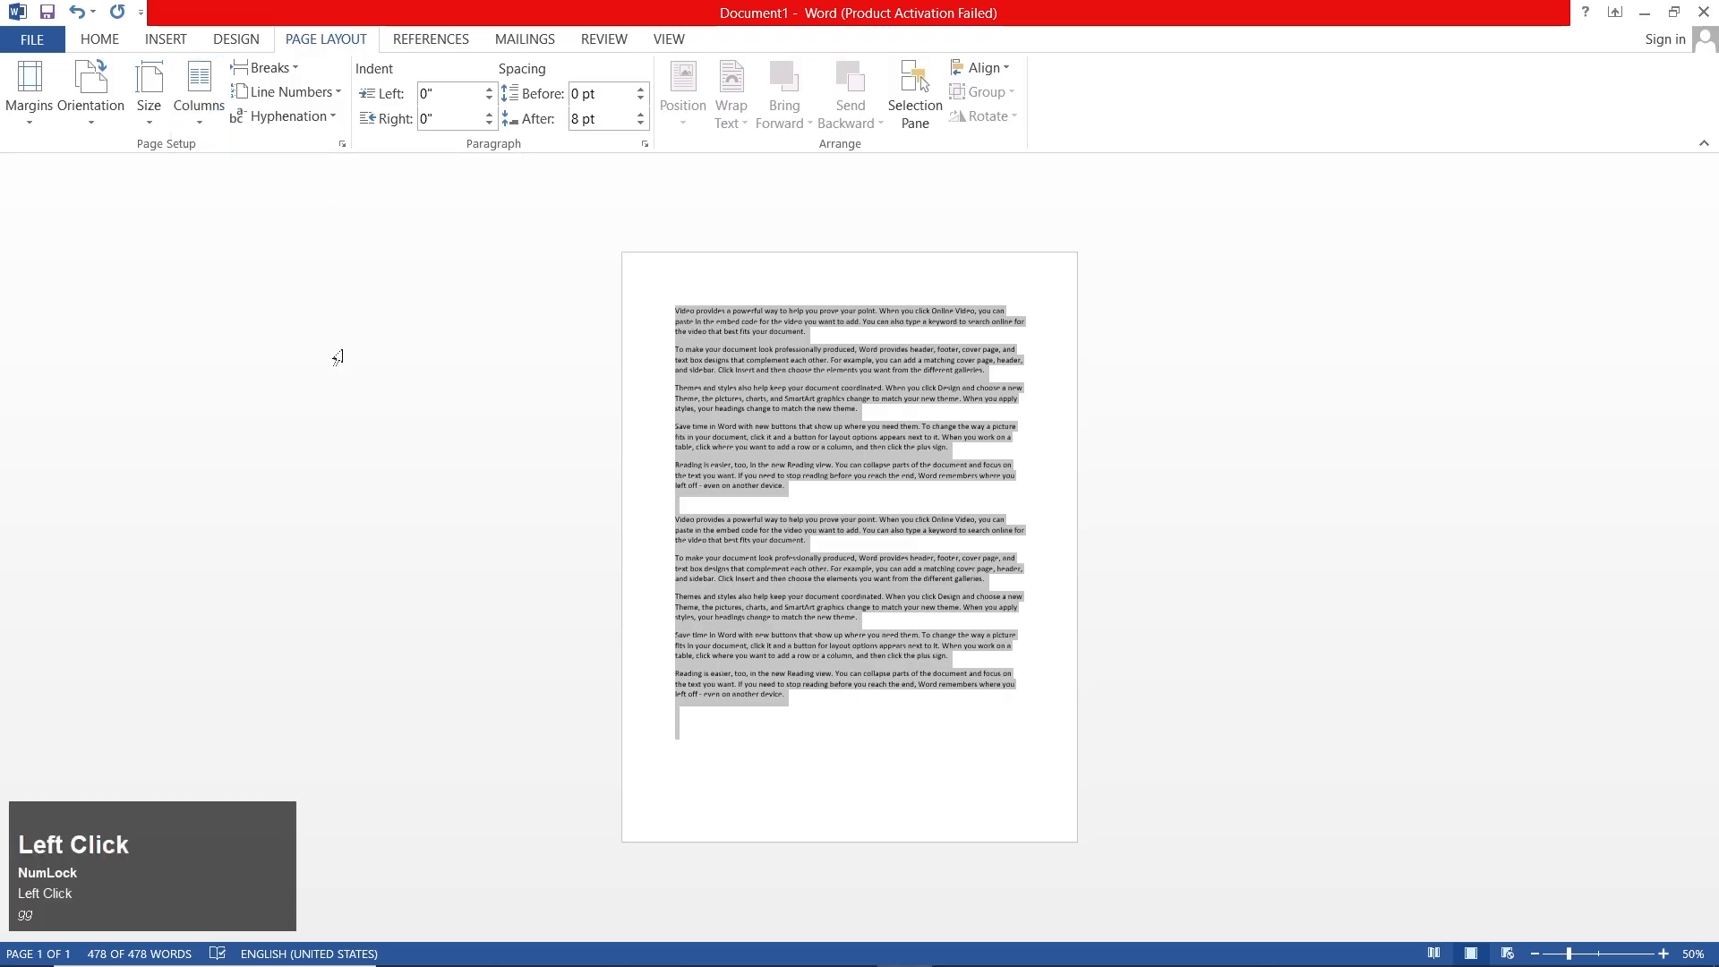
Step: Copy the selected text and paste it at the end of the document to extend it onto further pages
key(ctrl+c)
click(848, 746)
key(ctrl+v)
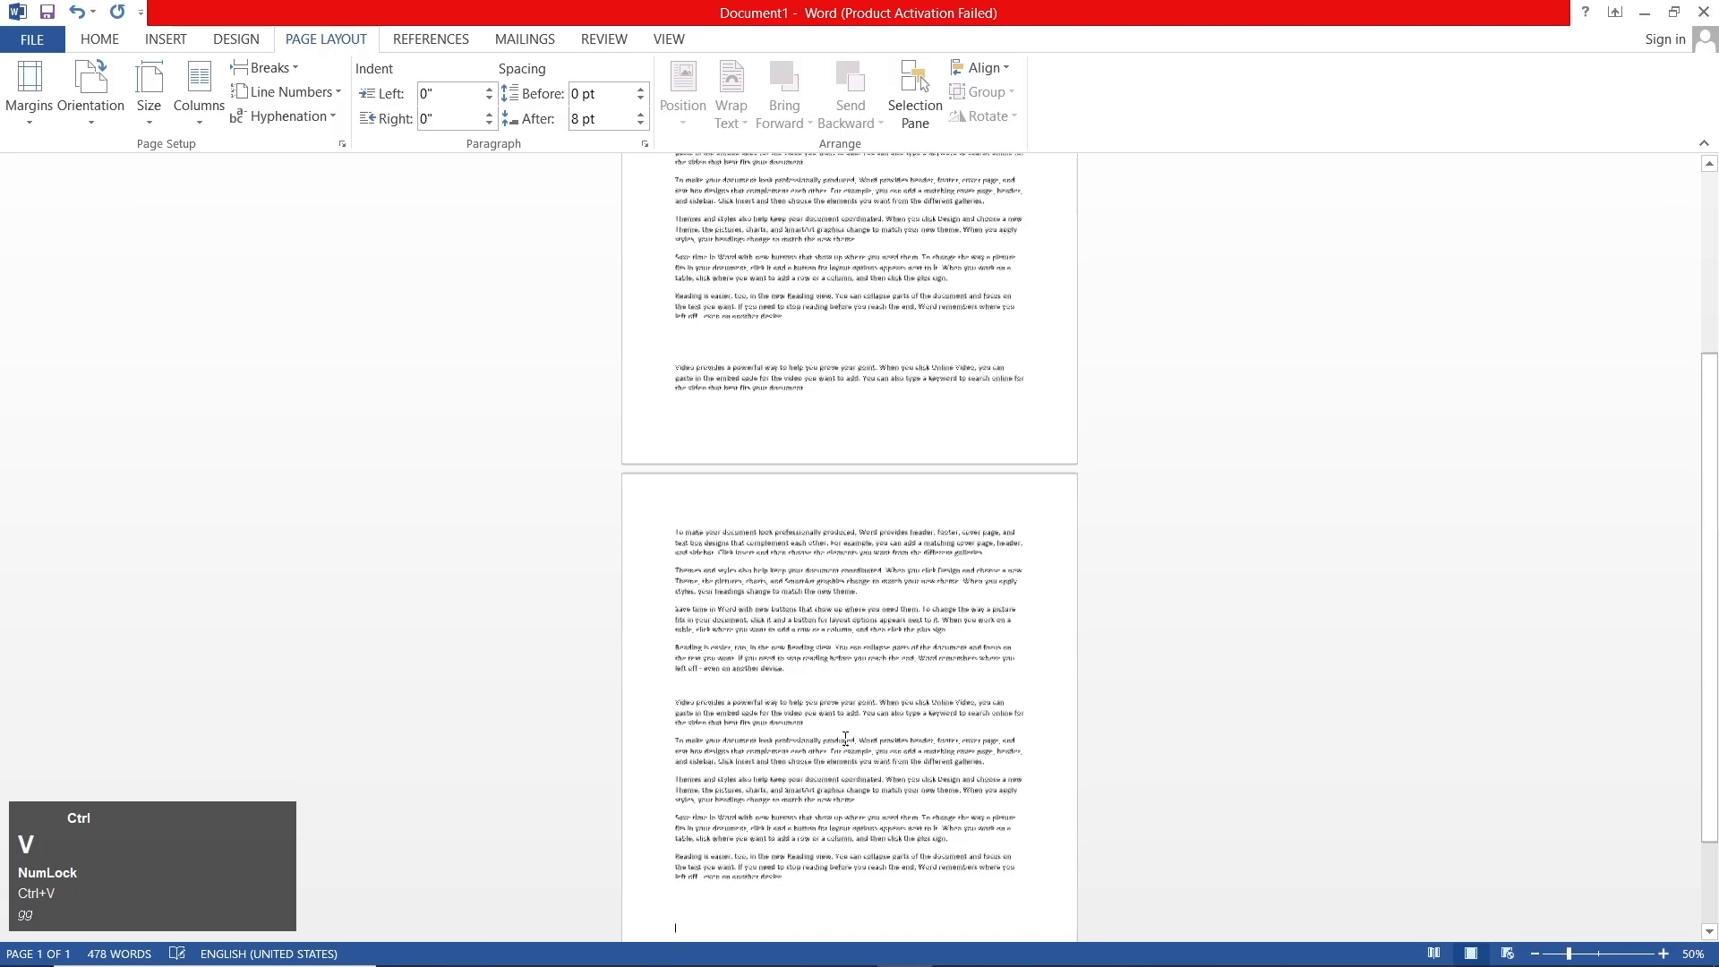
Step: Select the entire document text, lay it out in two columns and switch it to three columns
key(ctrl+a)
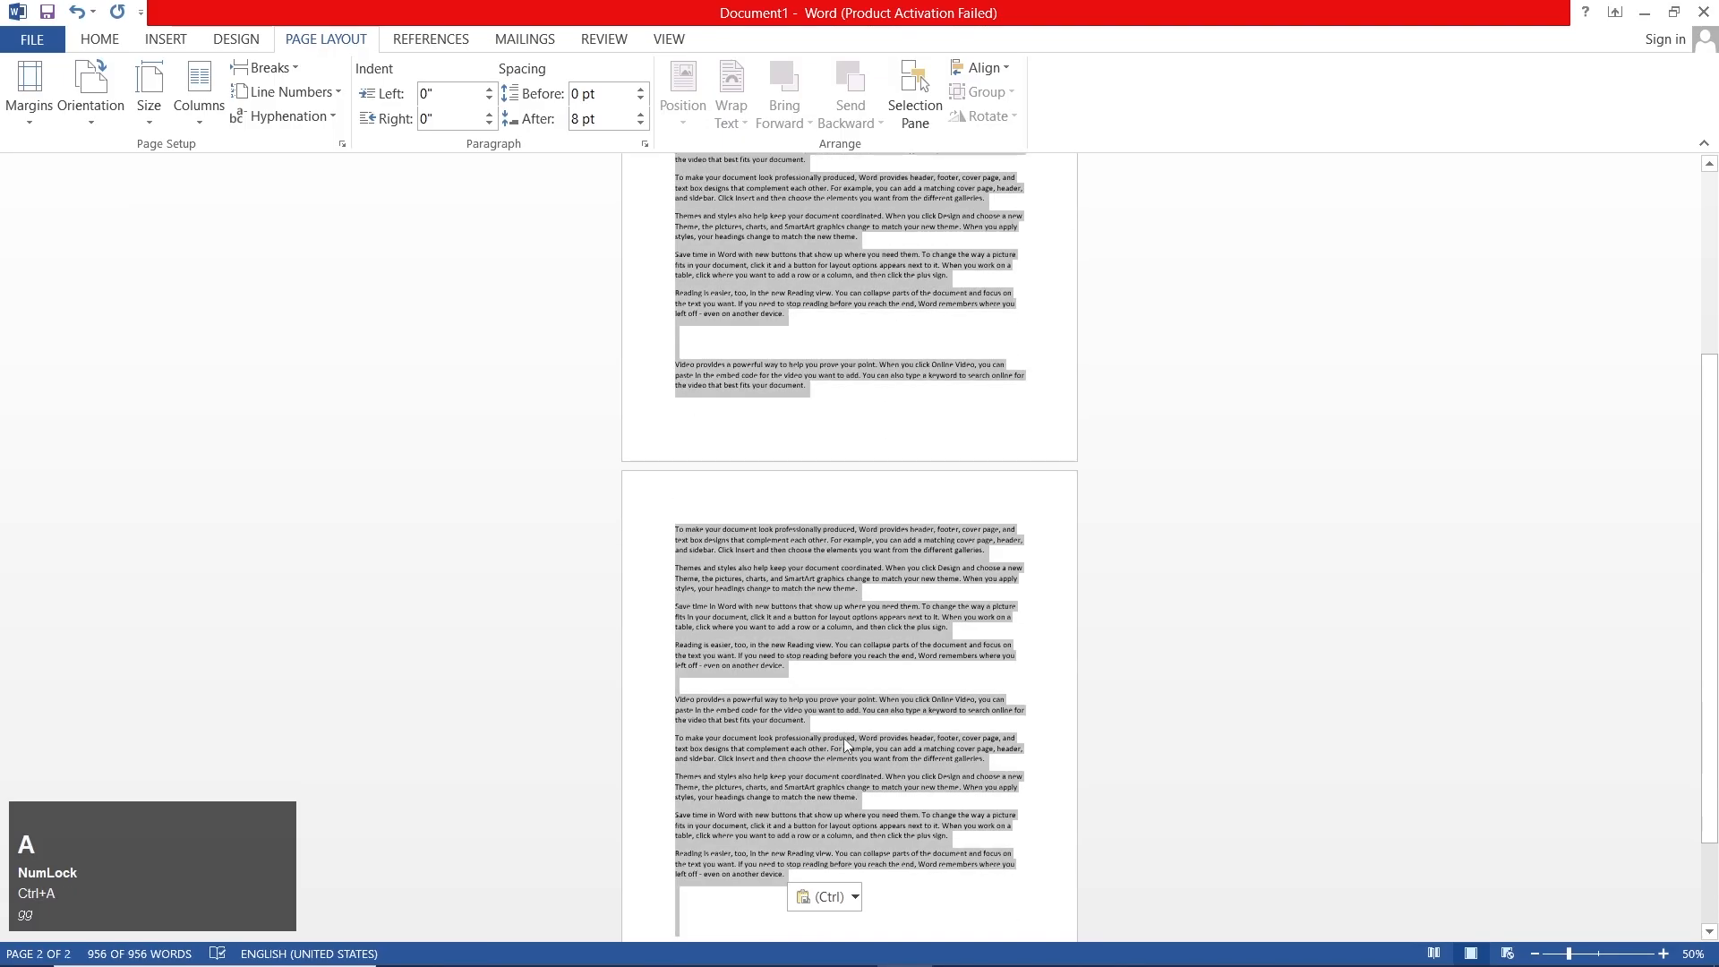
scroll(806, 734, up, 5)
scroll(722, 736, down, 1)
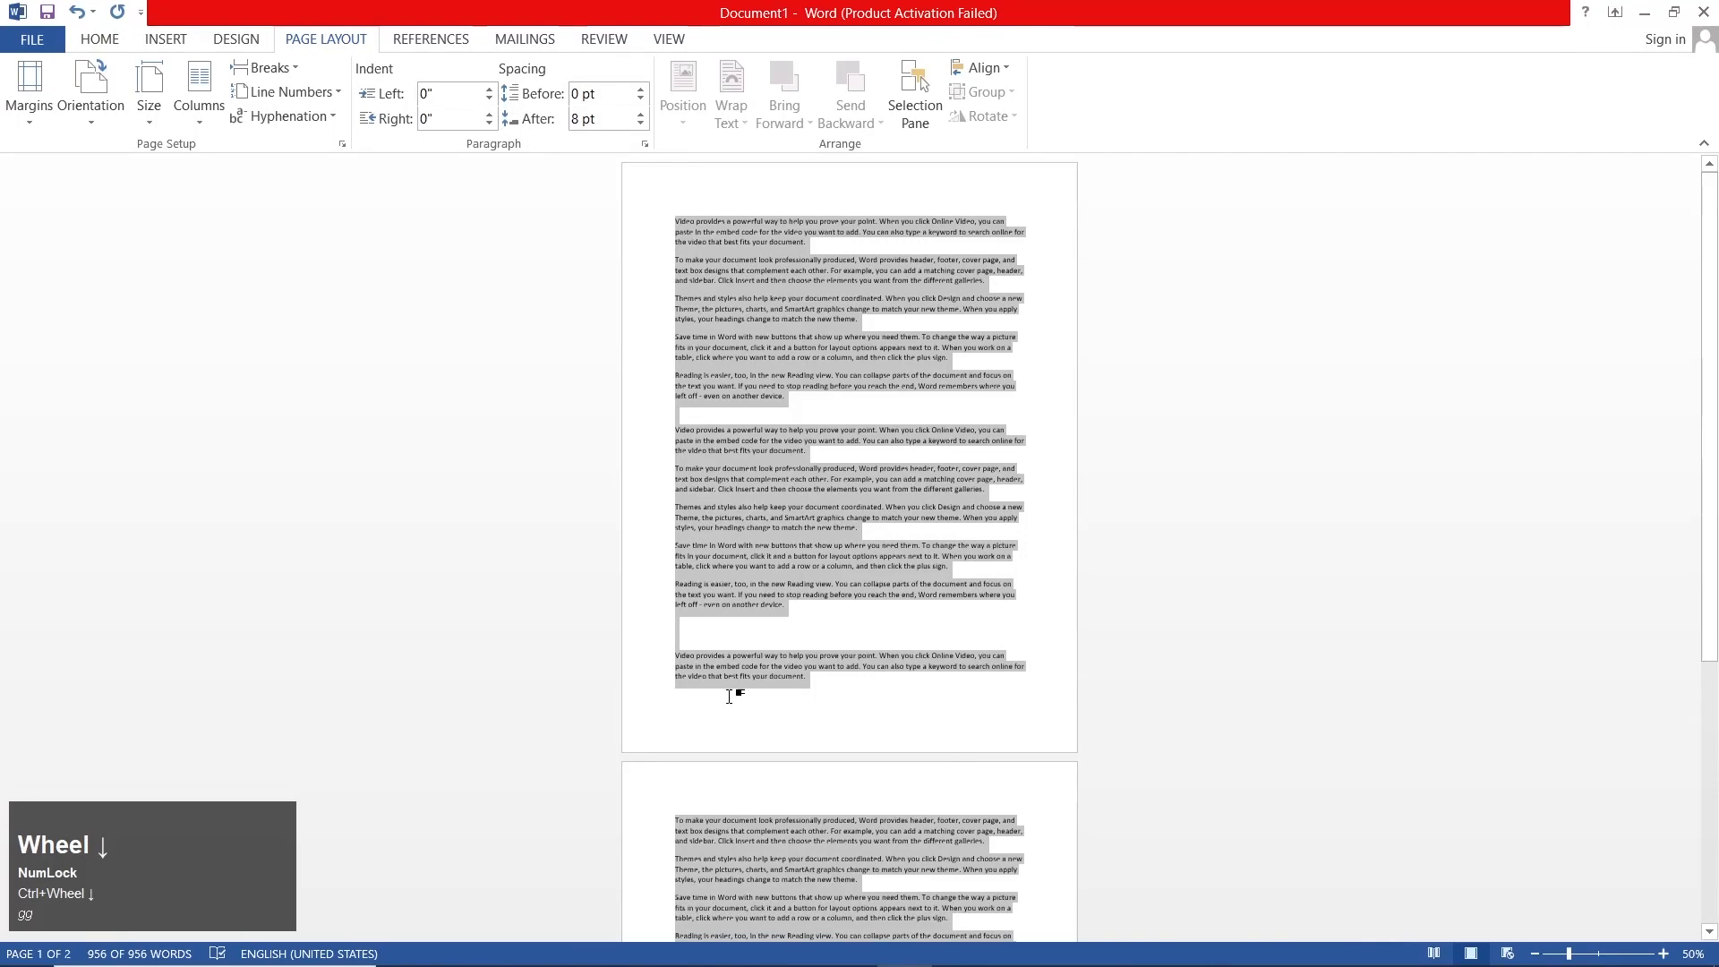
ctrl+scroll(770, 730, up, 8)
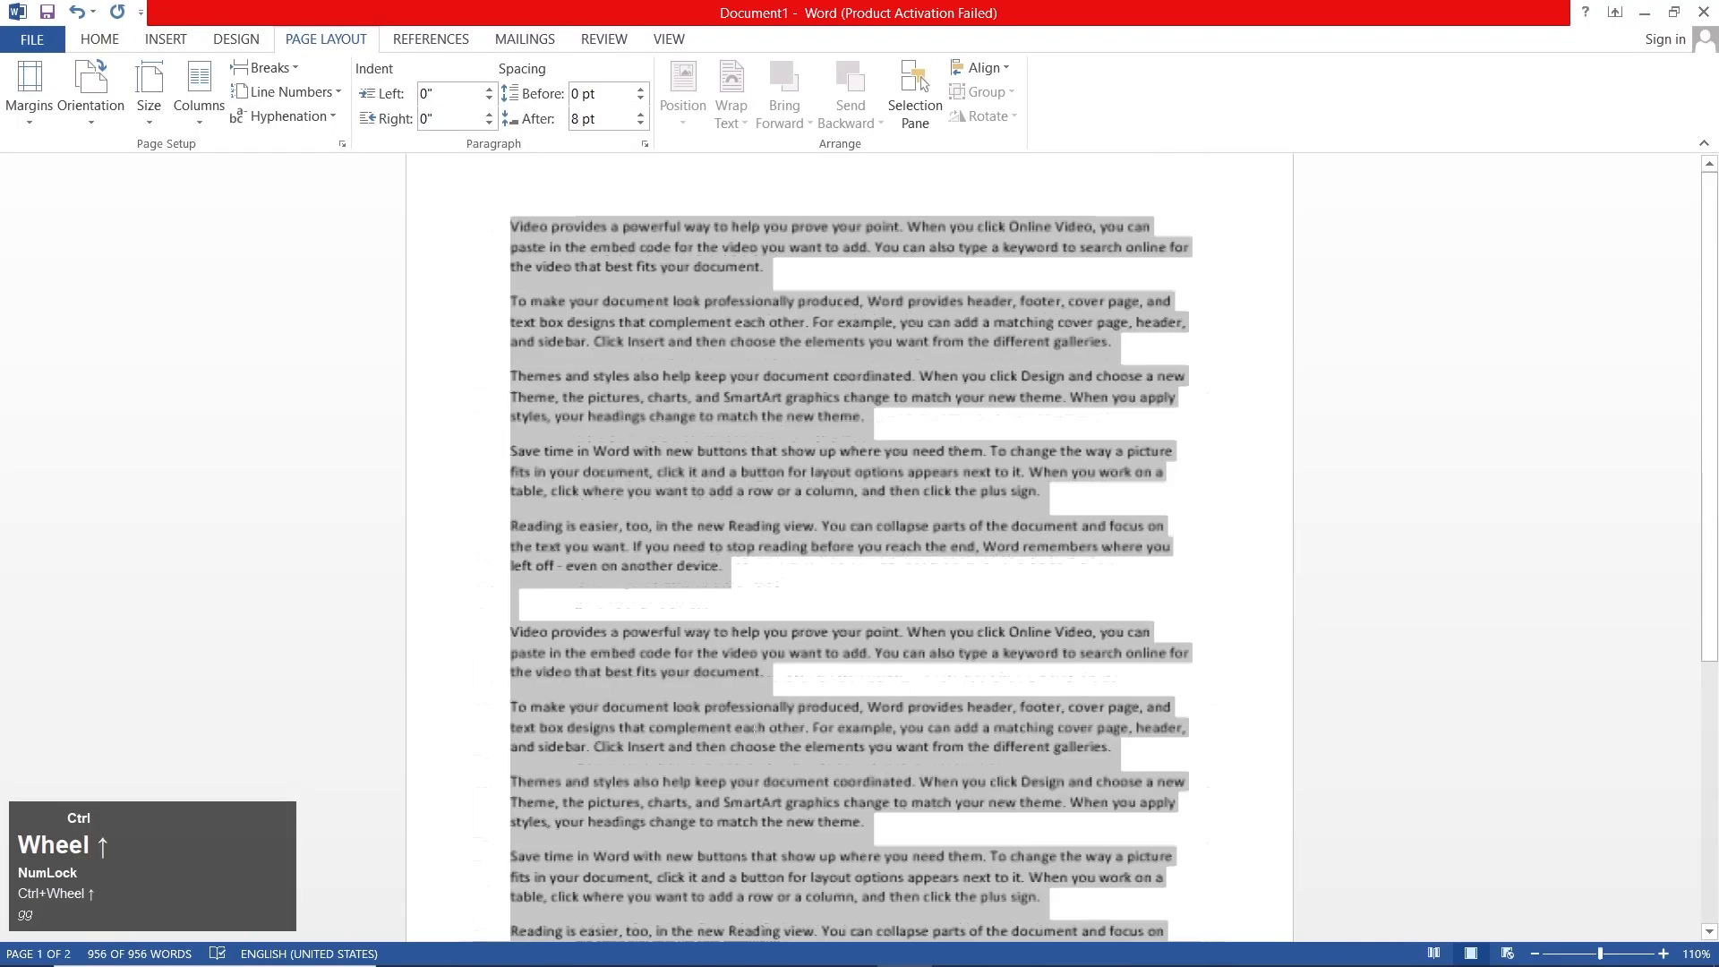
click(198, 94)
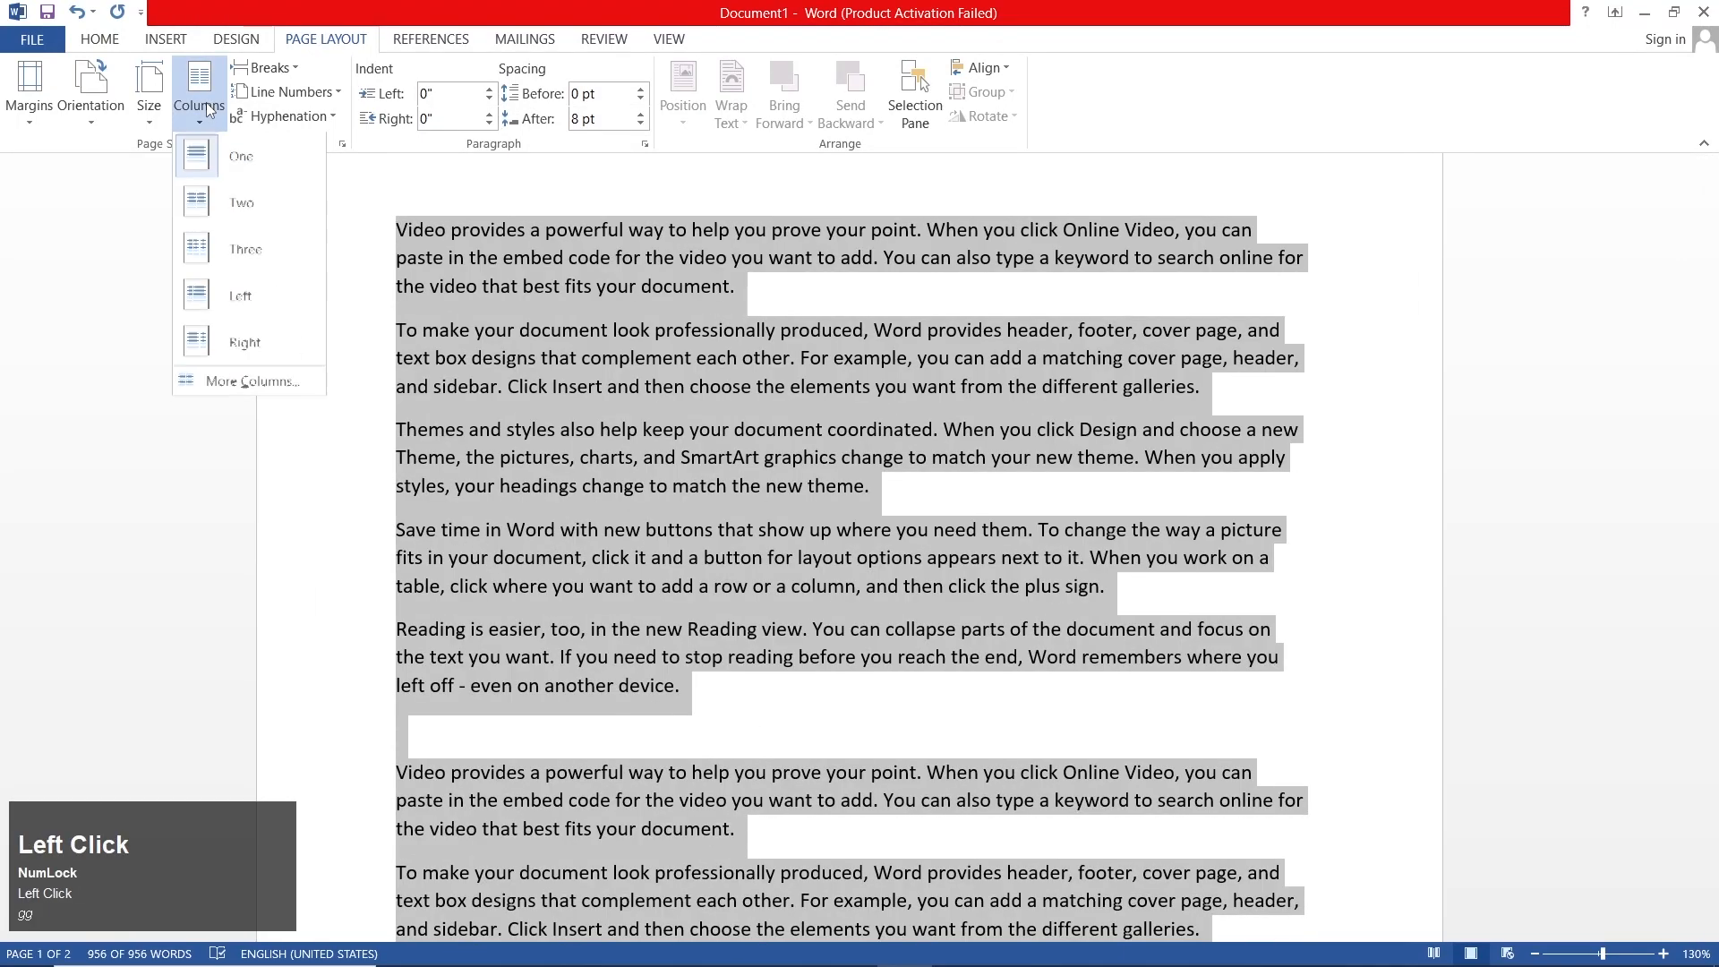
click(250, 215)
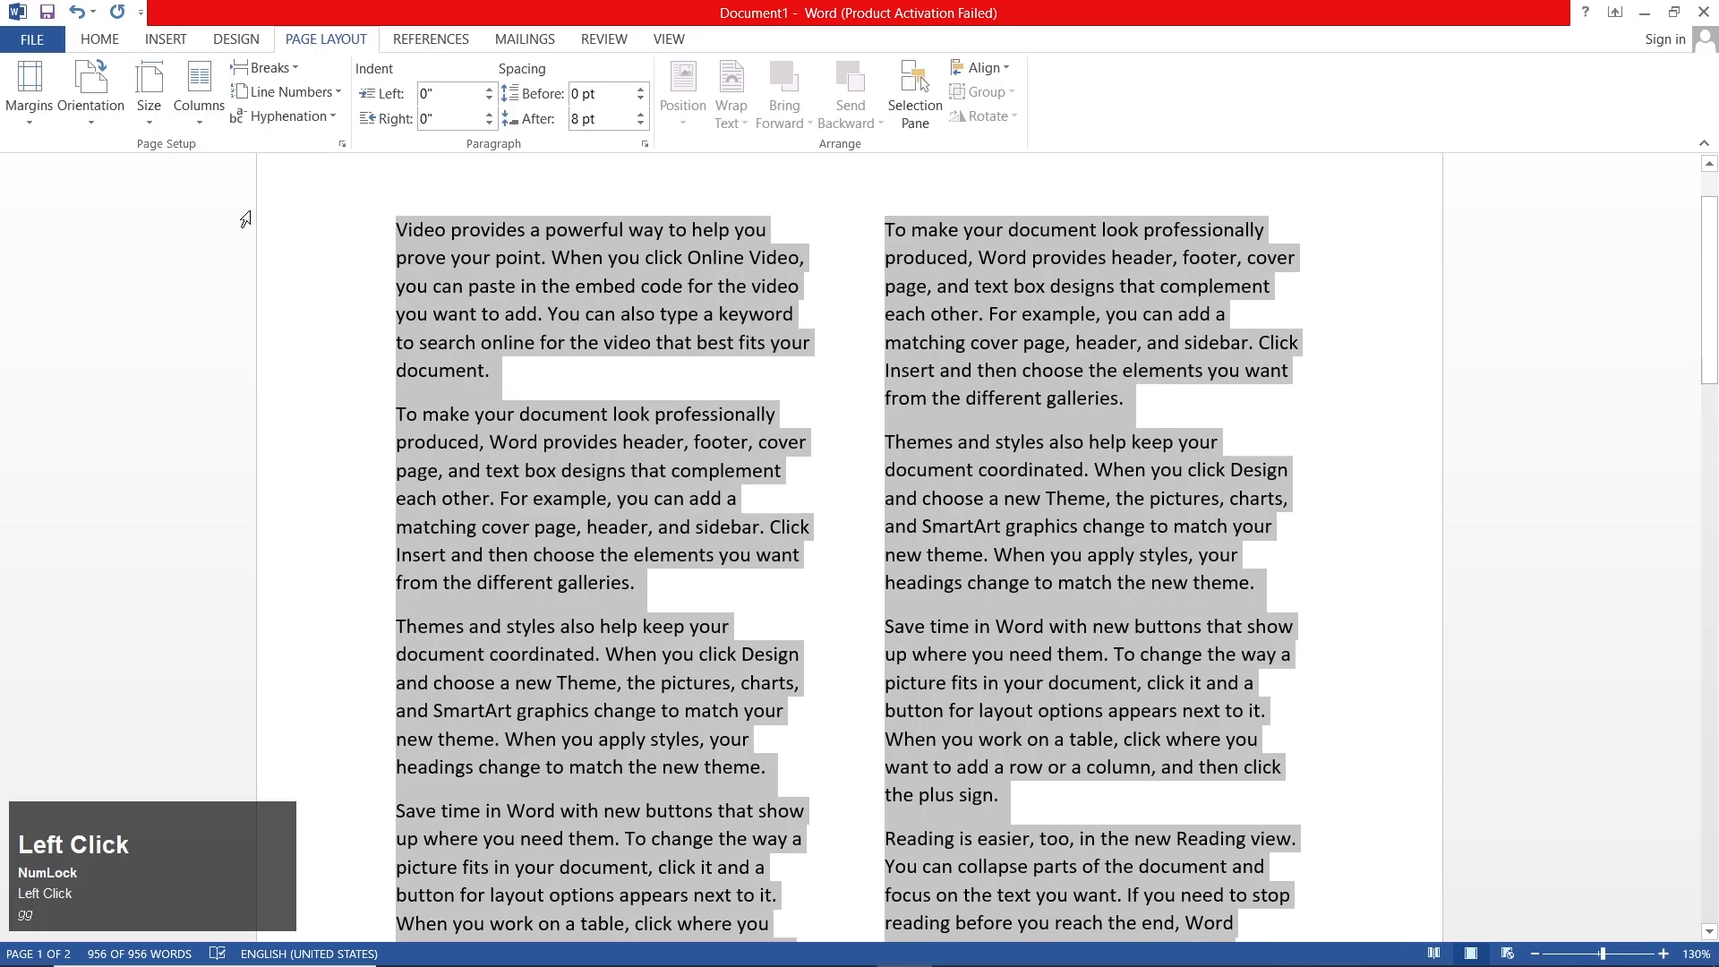
click(199, 94)
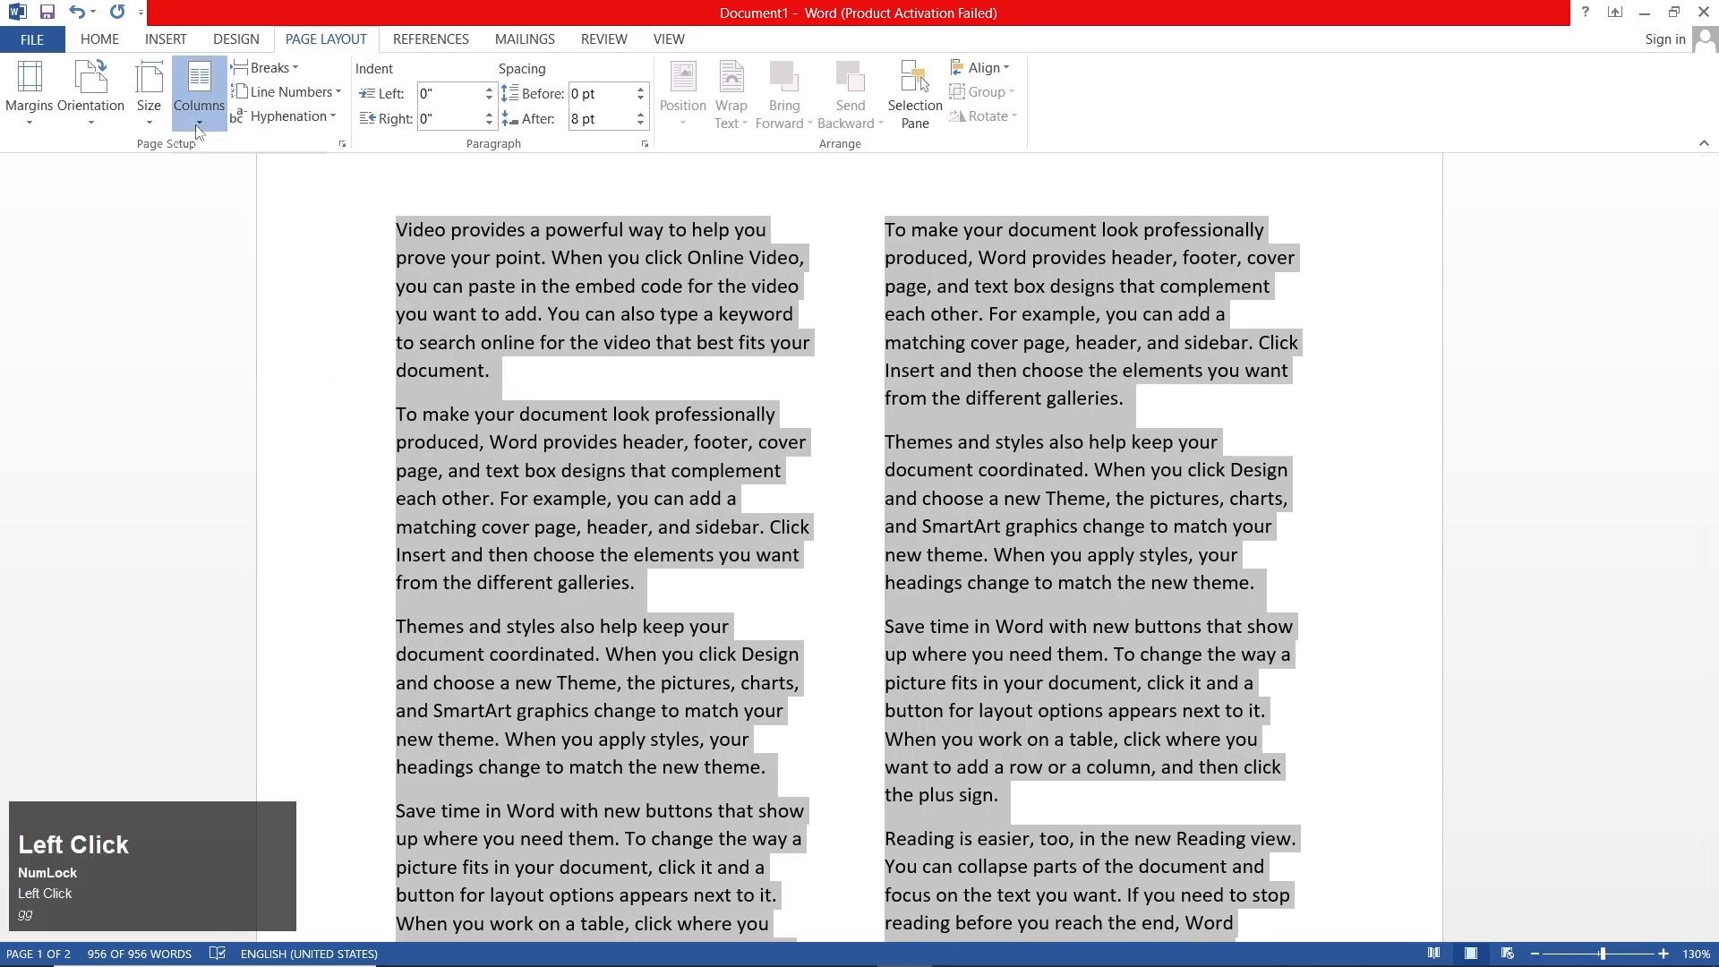
click(232, 247)
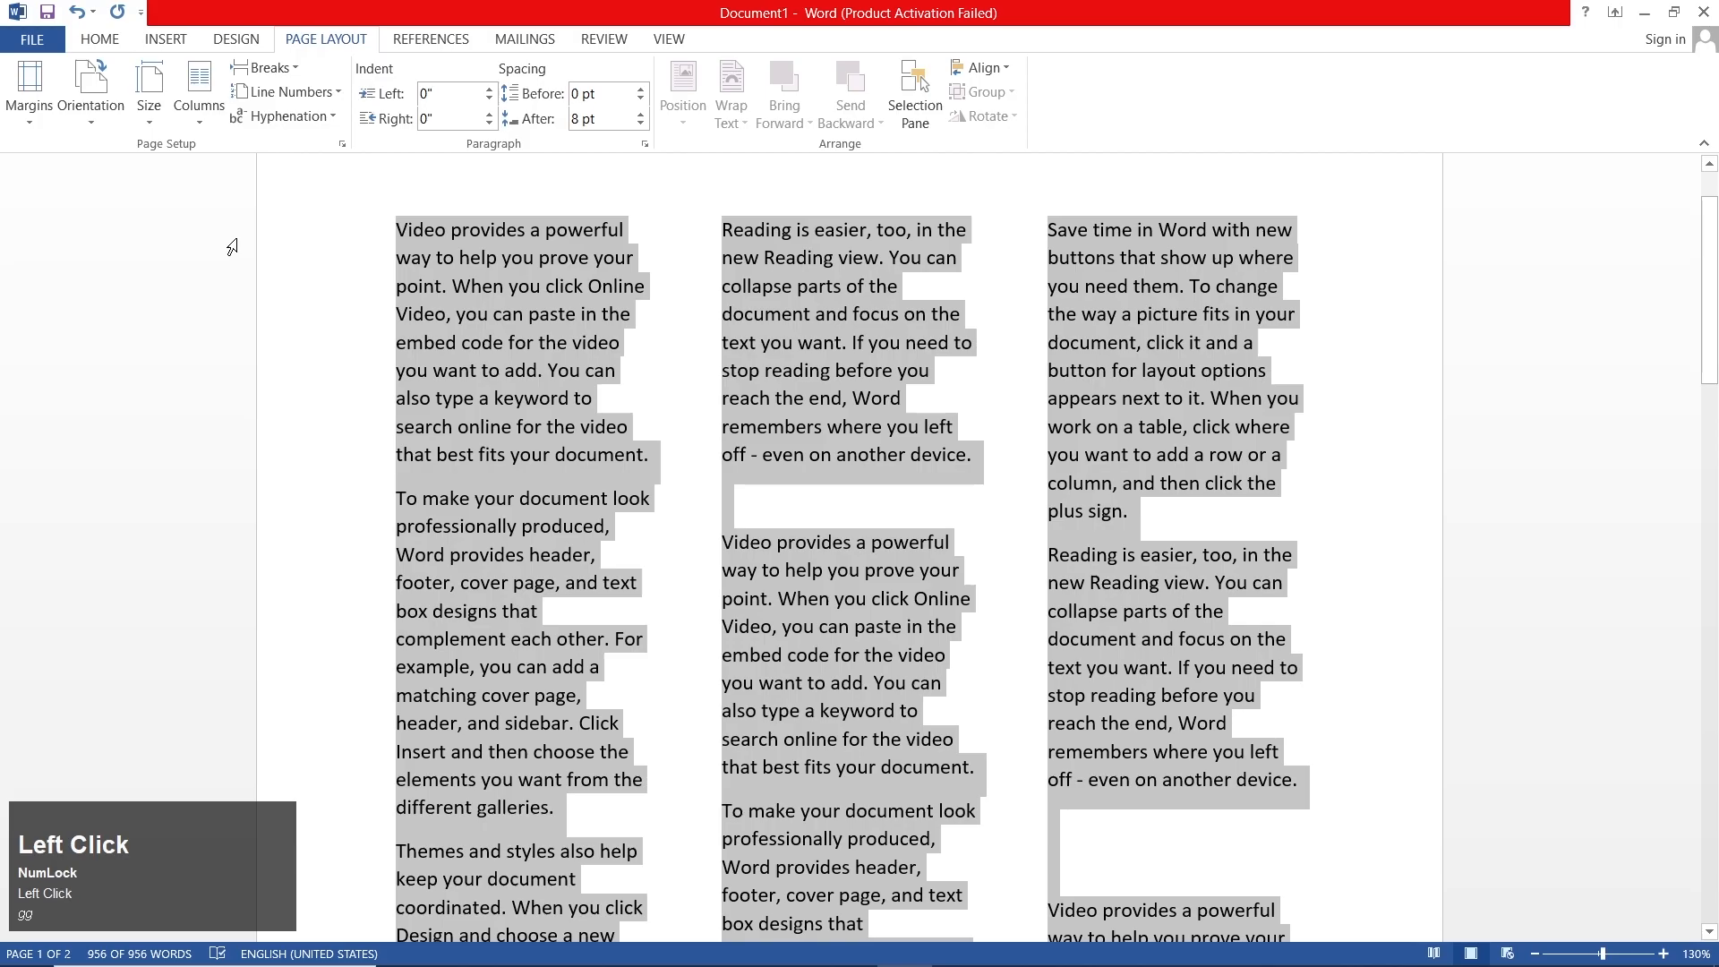
Step: Try the Left and Right column layouts on the selected text and return it to one column
click(191, 109)
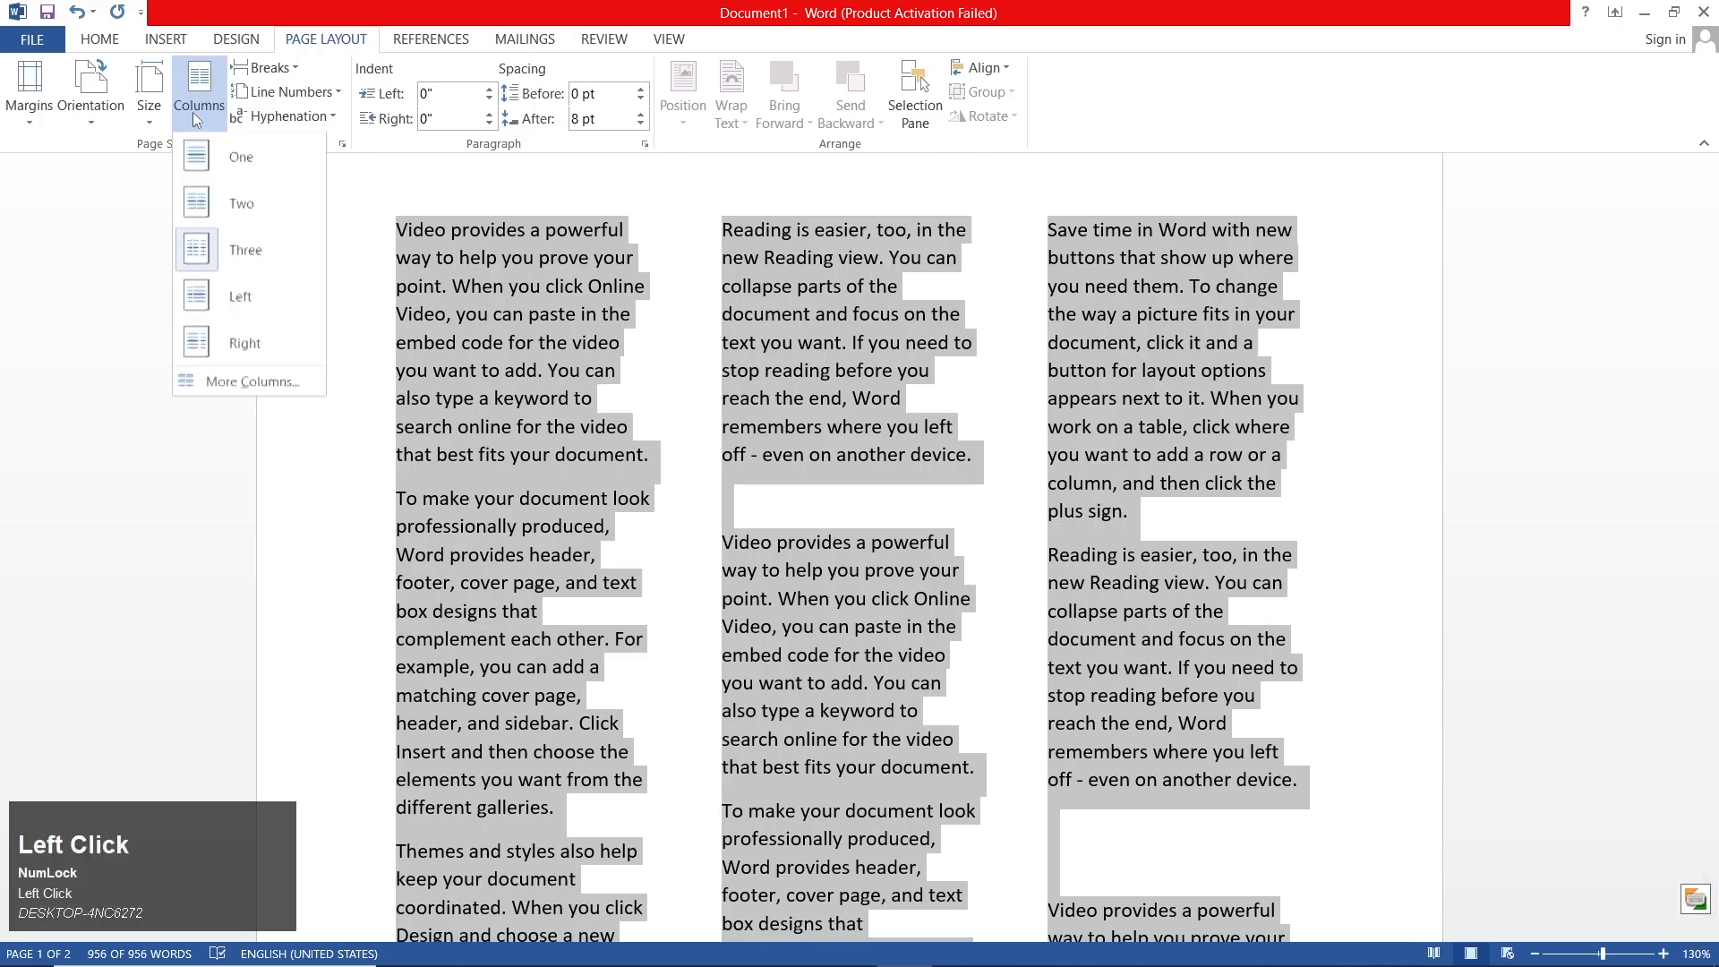
click(267, 288)
click(199, 94)
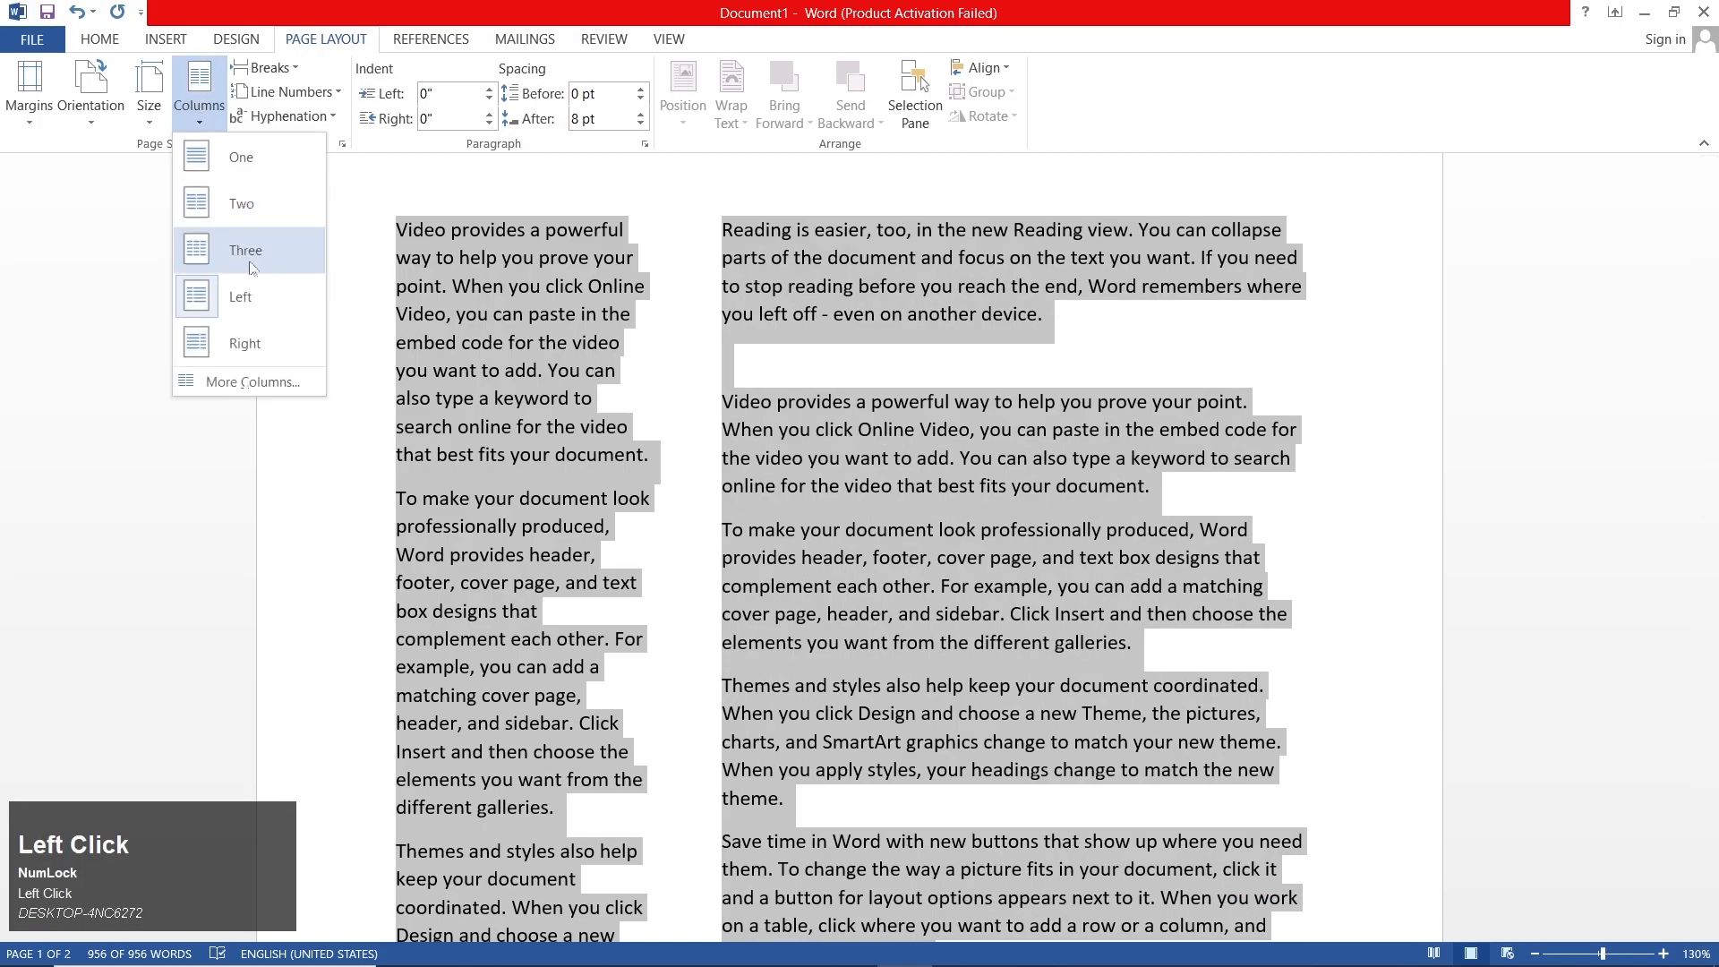
click(274, 343)
click(199, 94)
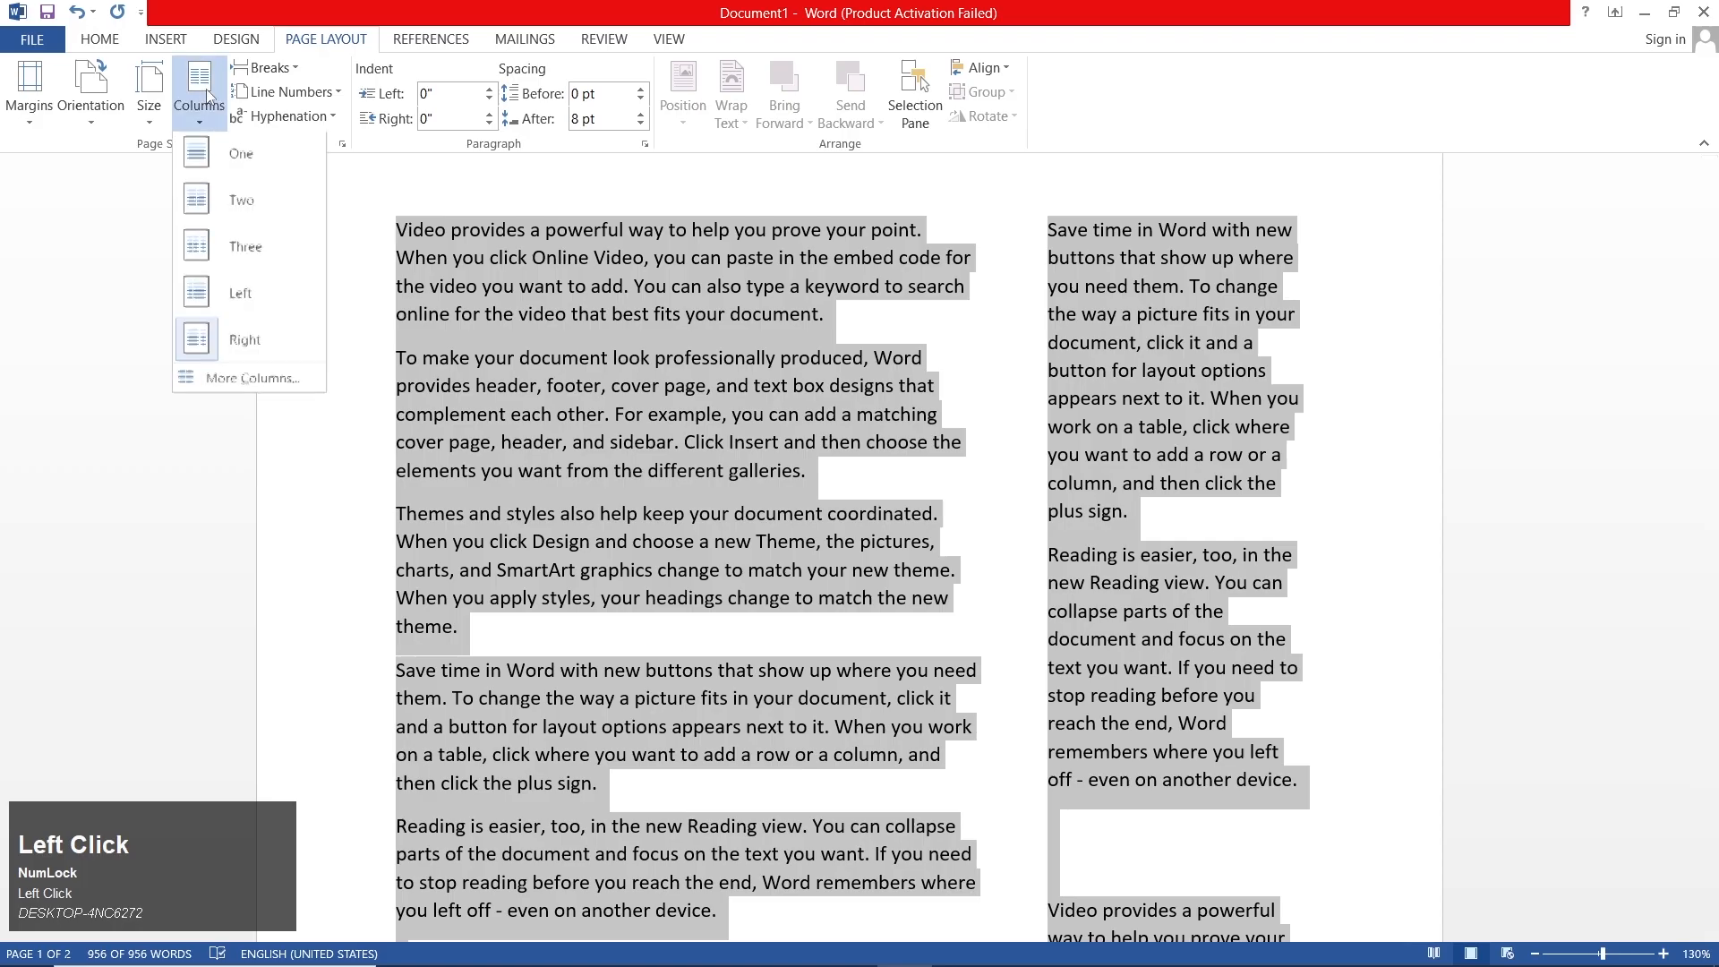
click(234, 158)
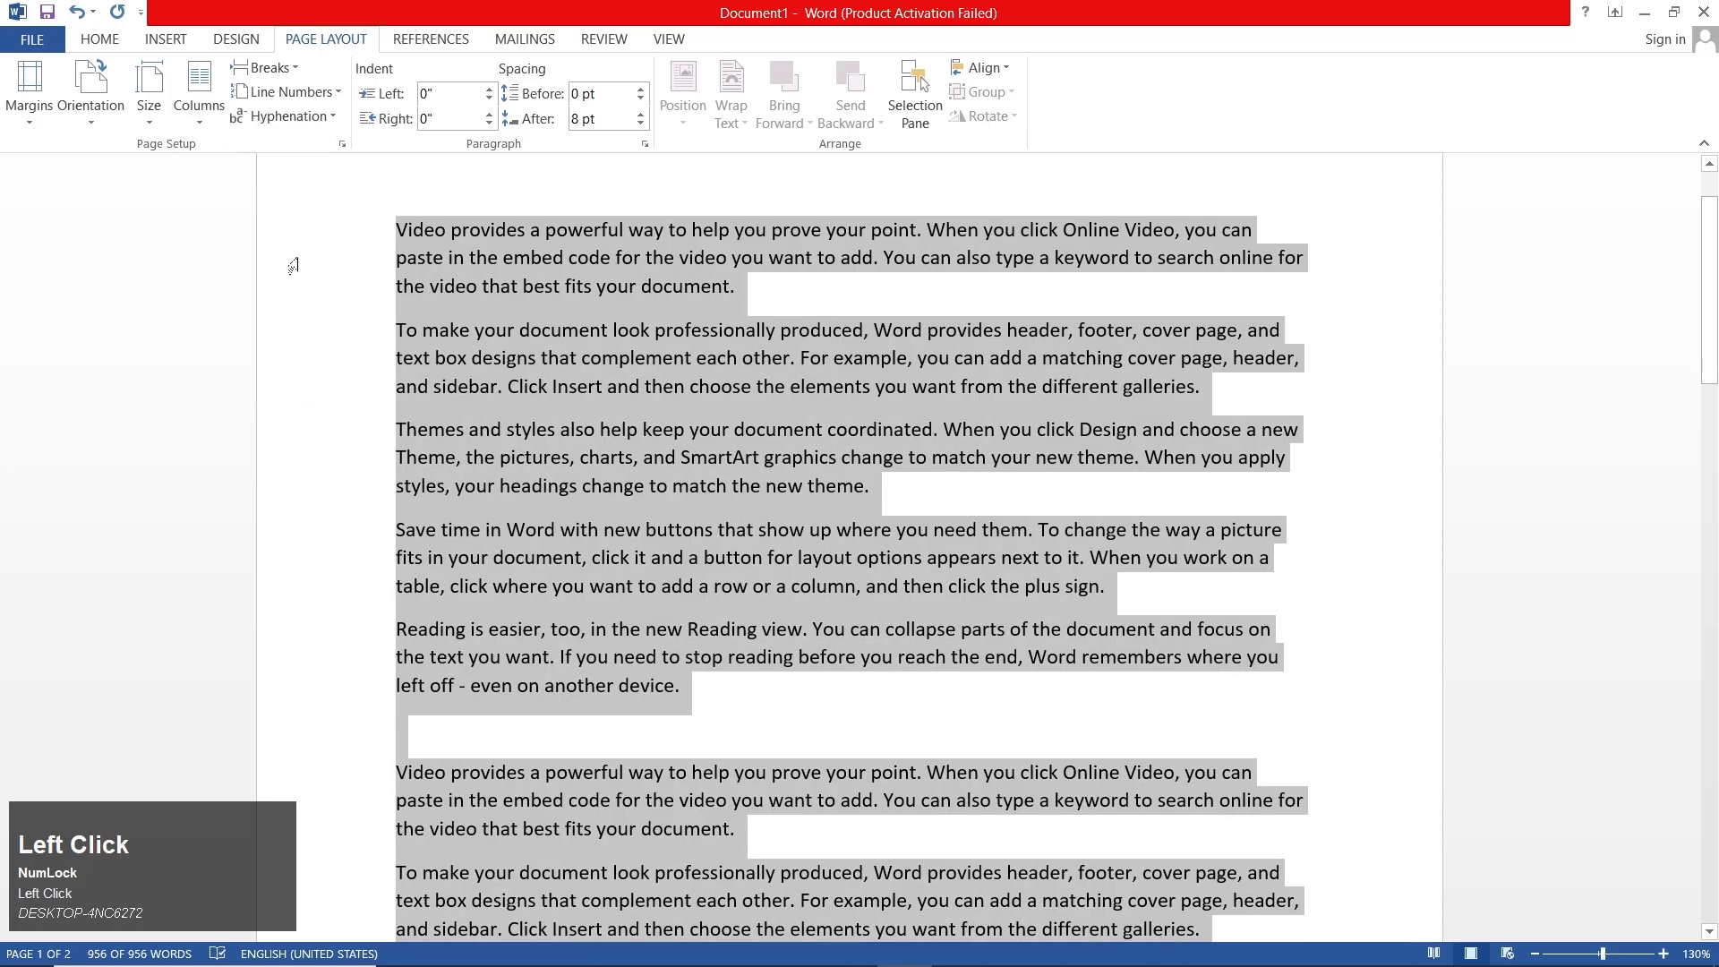
ctrl+scroll(344, 418, down, 4)
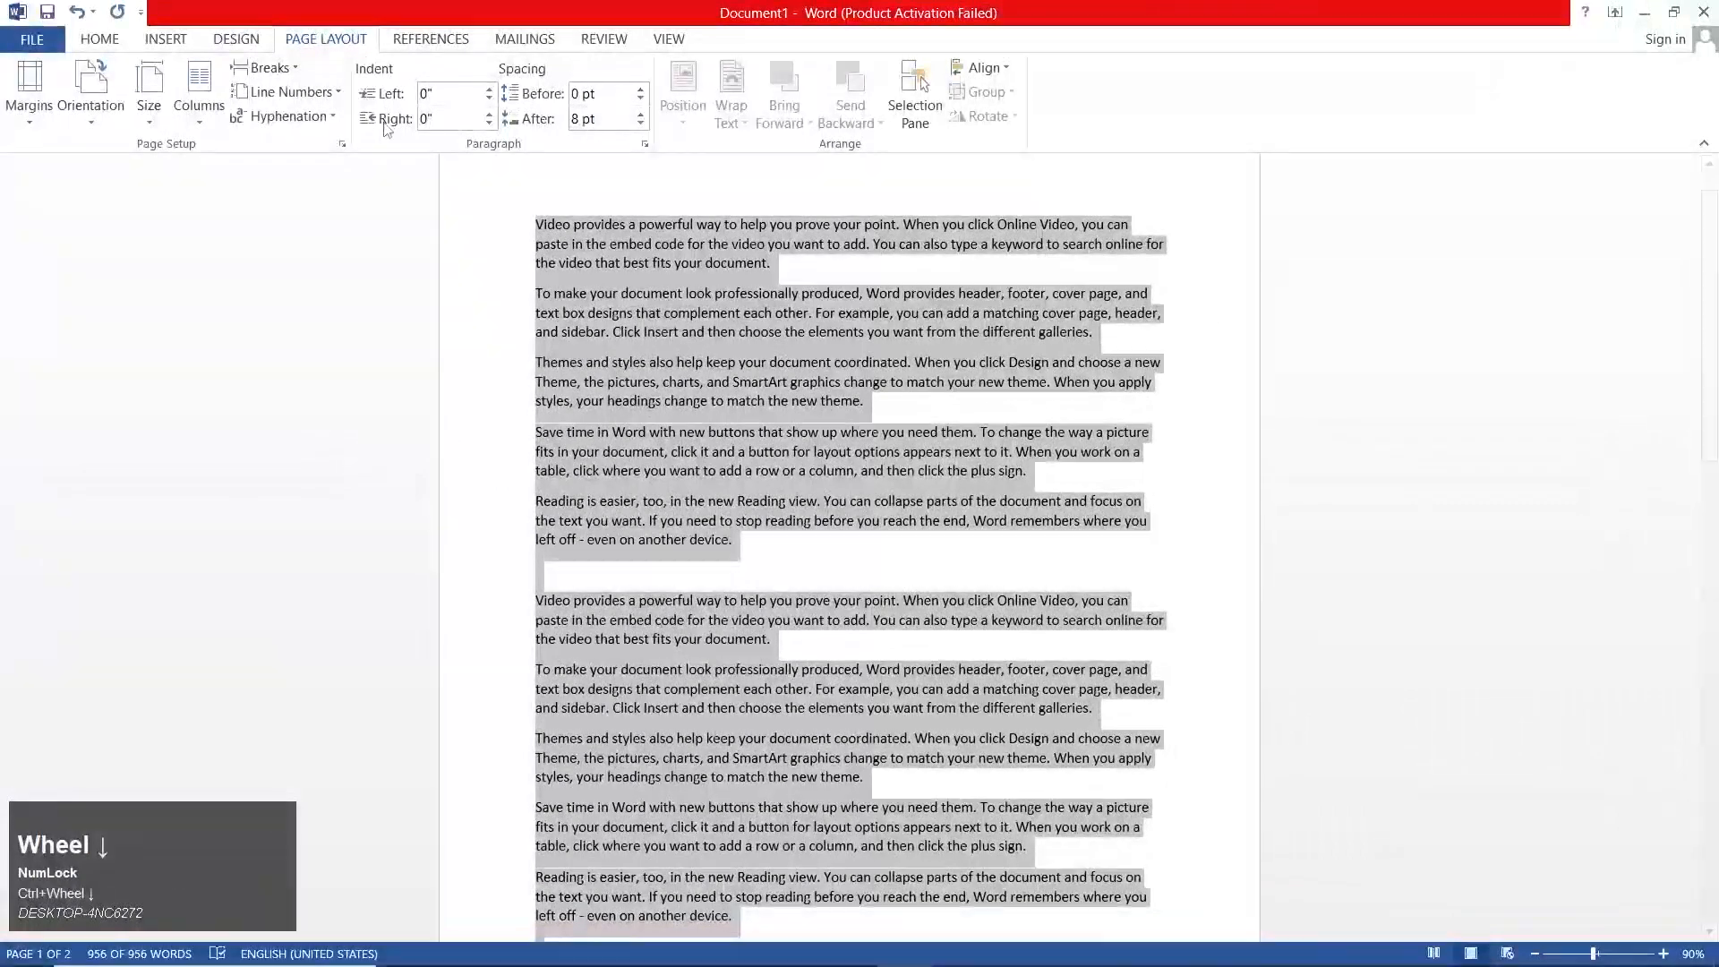
Step: Insert a page break at the end of the third paragraph, look over the split pages and undo the break
click(956, 541)
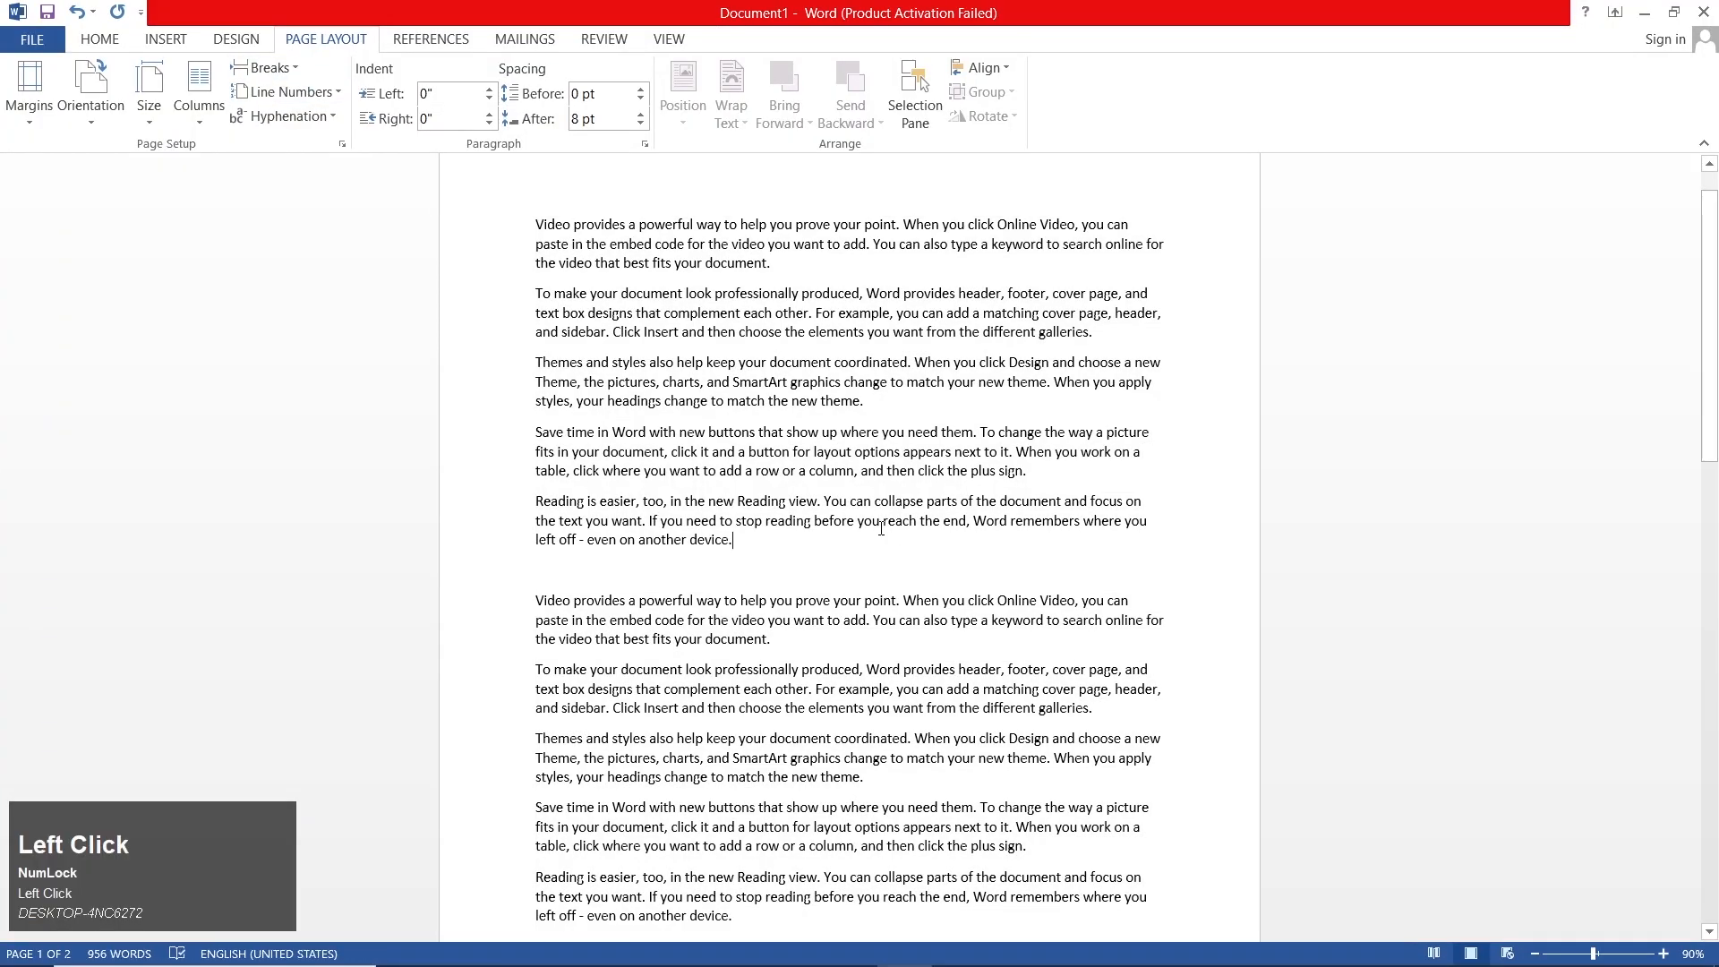
click(888, 410)
click(274, 69)
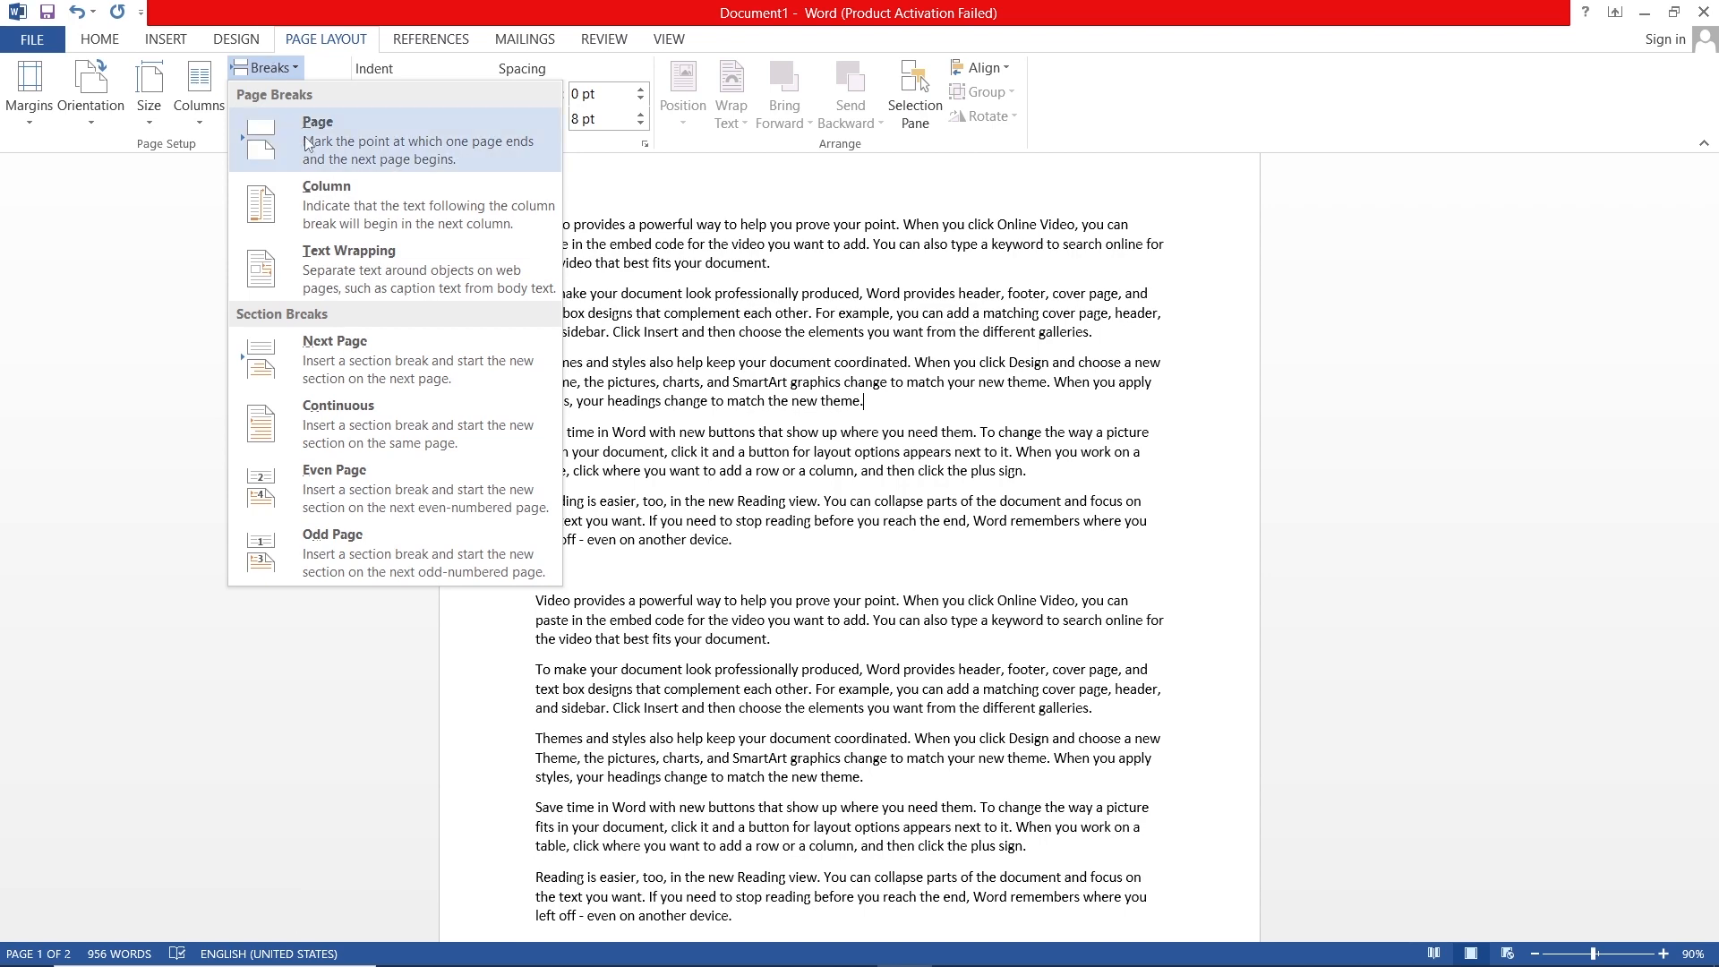
click(361, 147)
scroll(669, 586, up, 6)
scroll(666, 589, down, 10)
scroll(665, 588, up, 6)
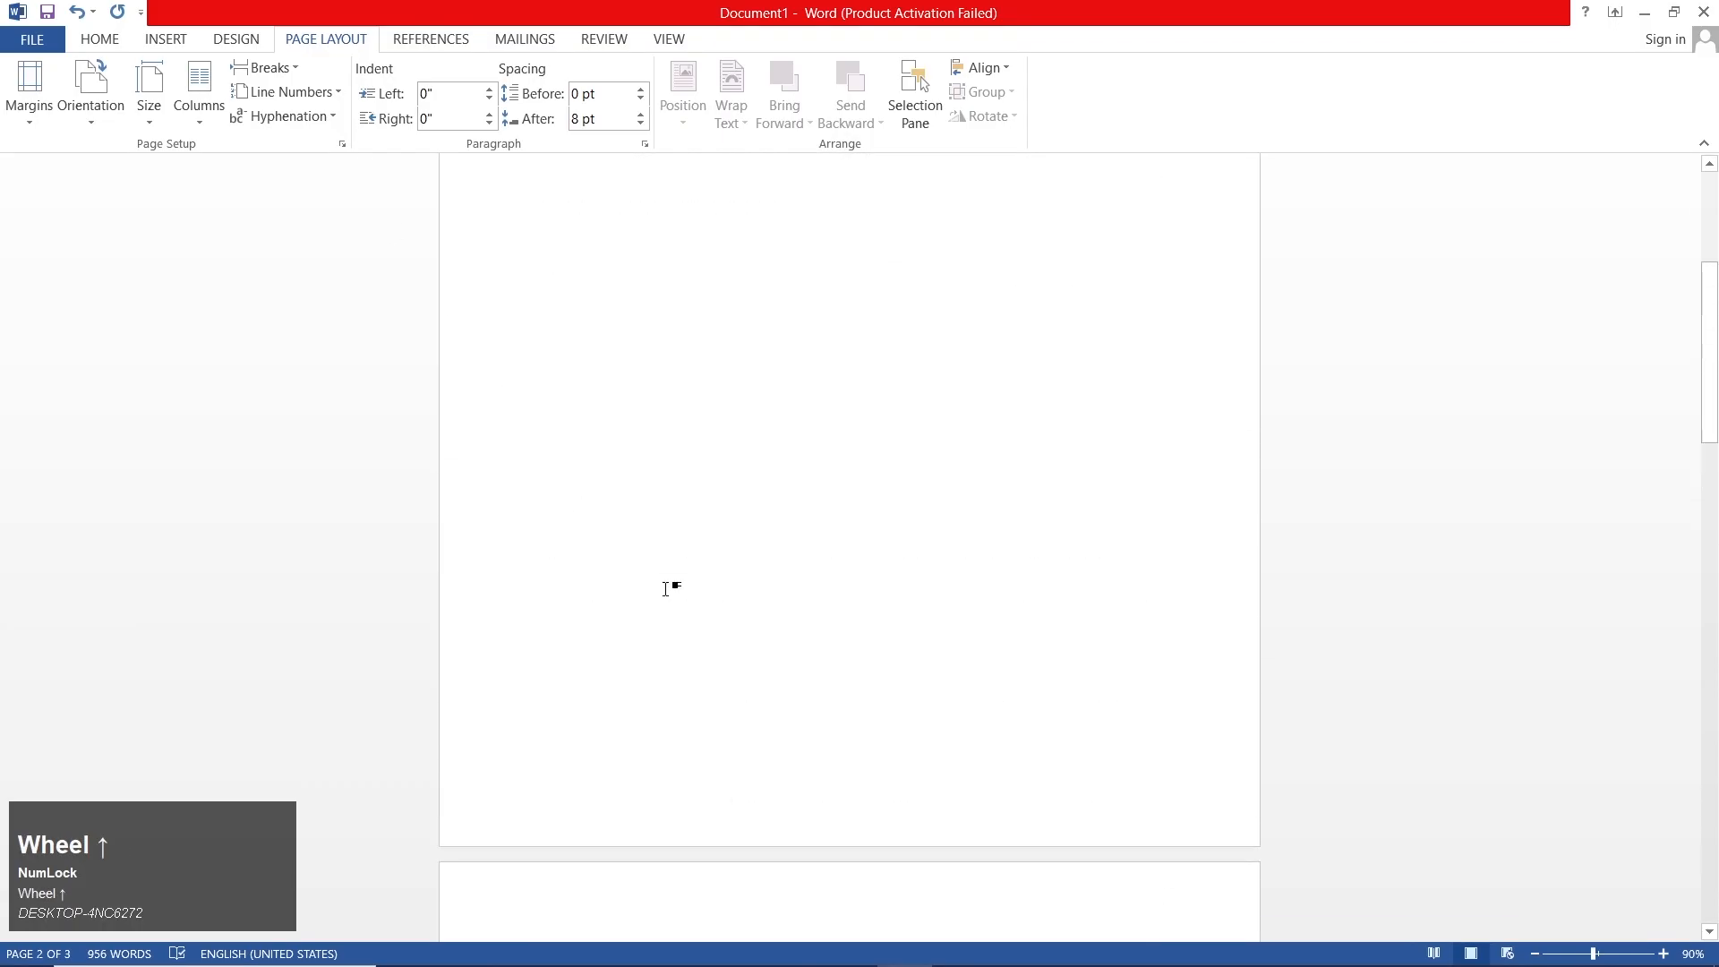
scroll(665, 588, up, 5)
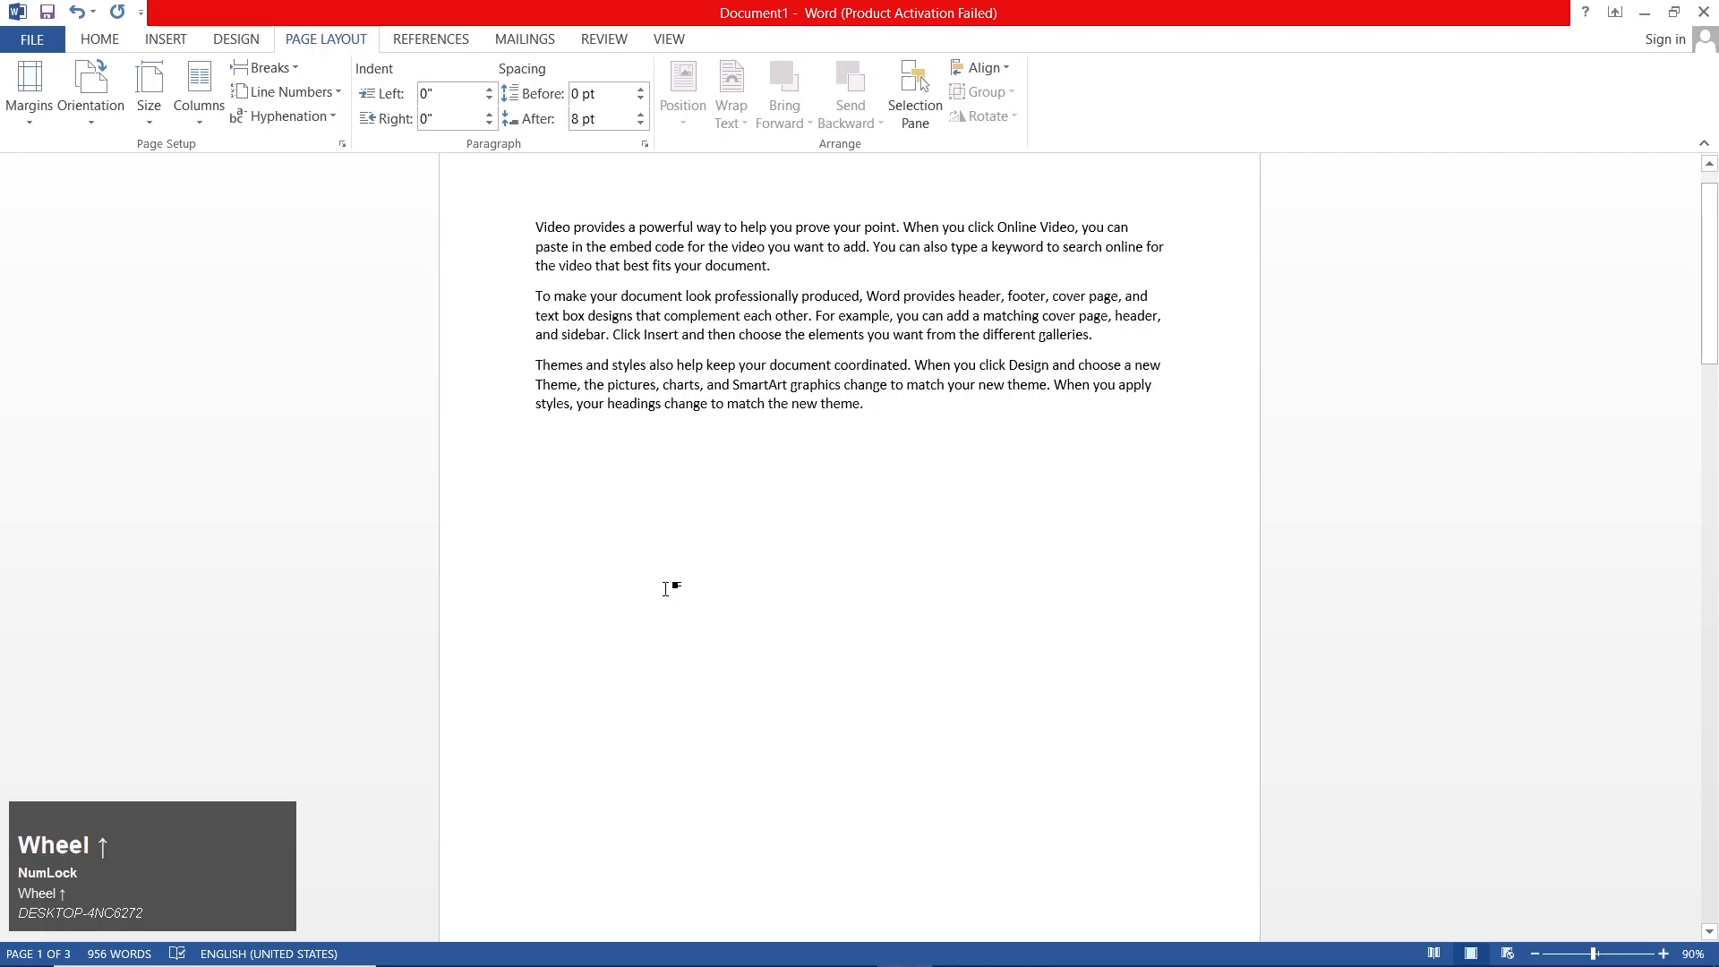
scroll(665, 588, down, 4)
scroll(665, 588, down, 3)
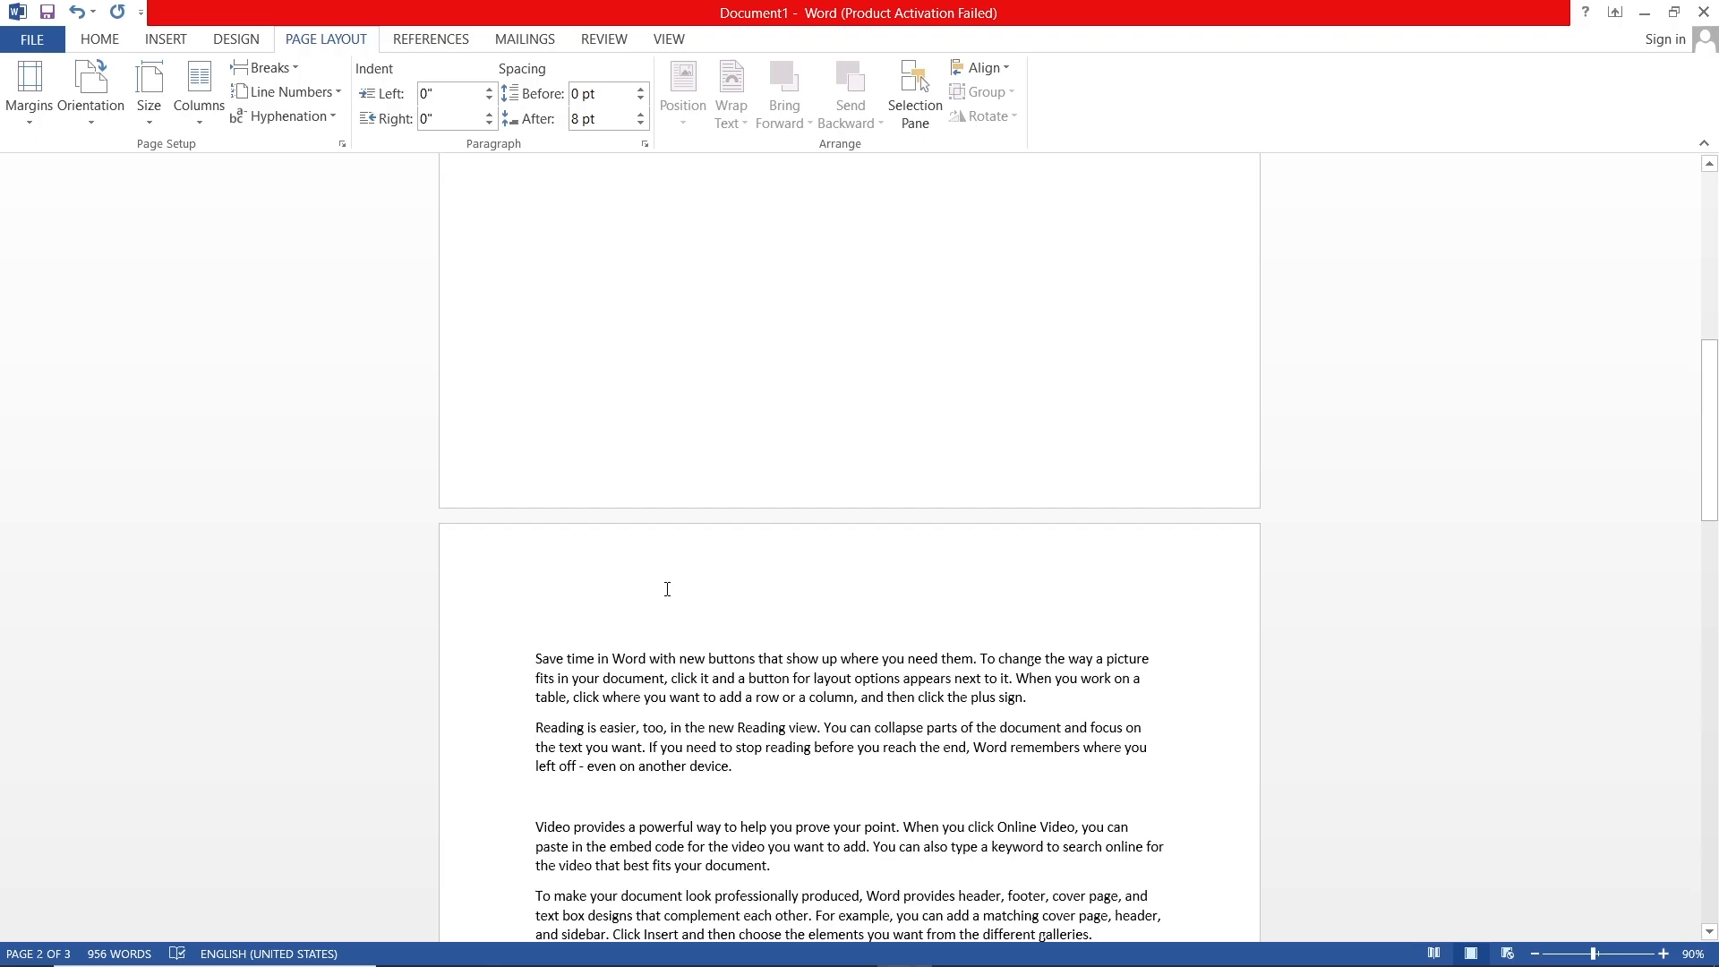
scroll(667, 588, up, 3)
scroll(665, 590, up, 1)
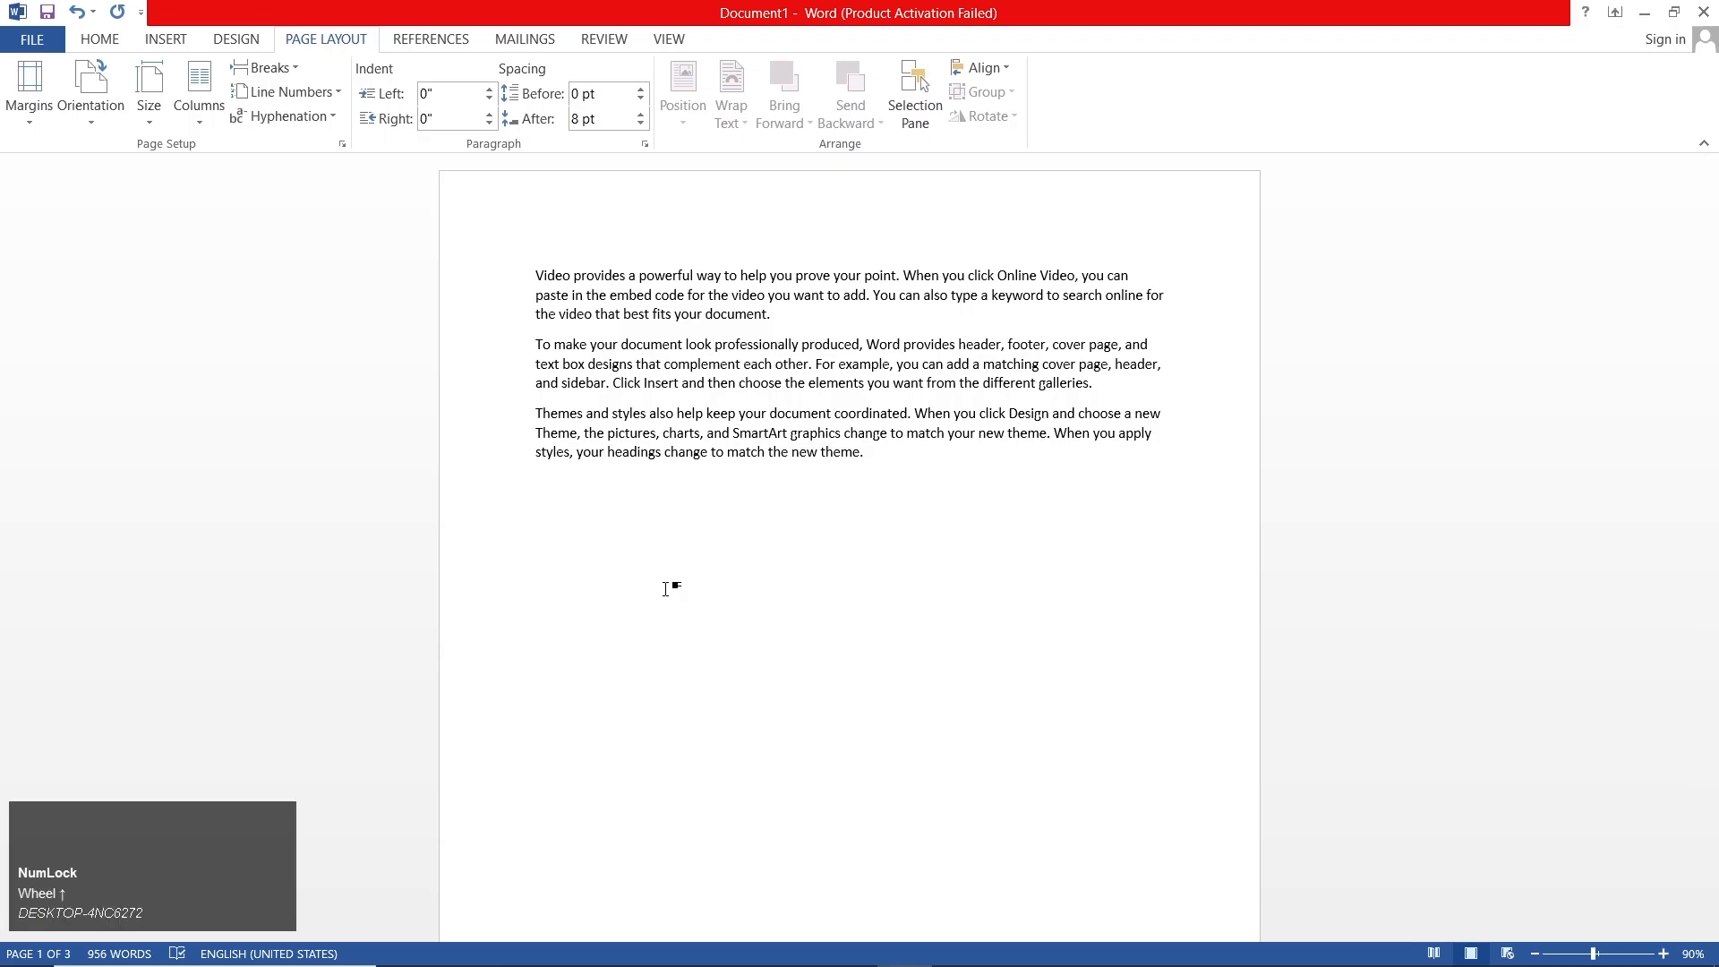
key(ctrl+z)
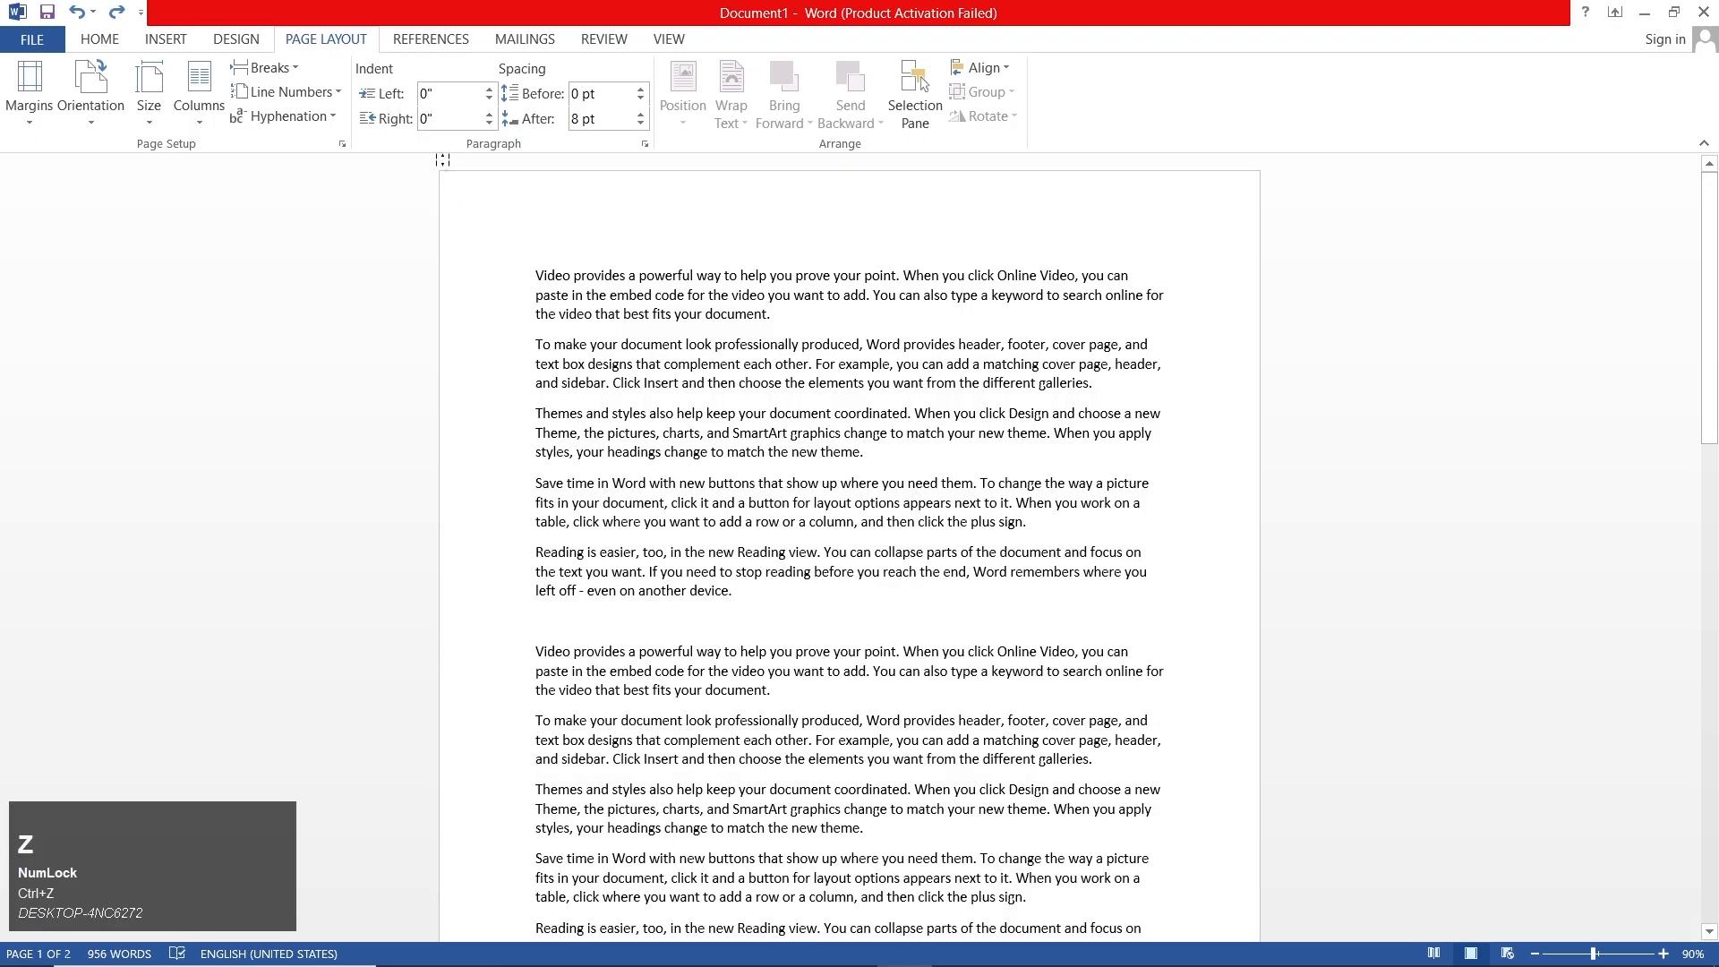
Step: Insert a column break at the end of the third paragraph and undo it
click(288, 67)
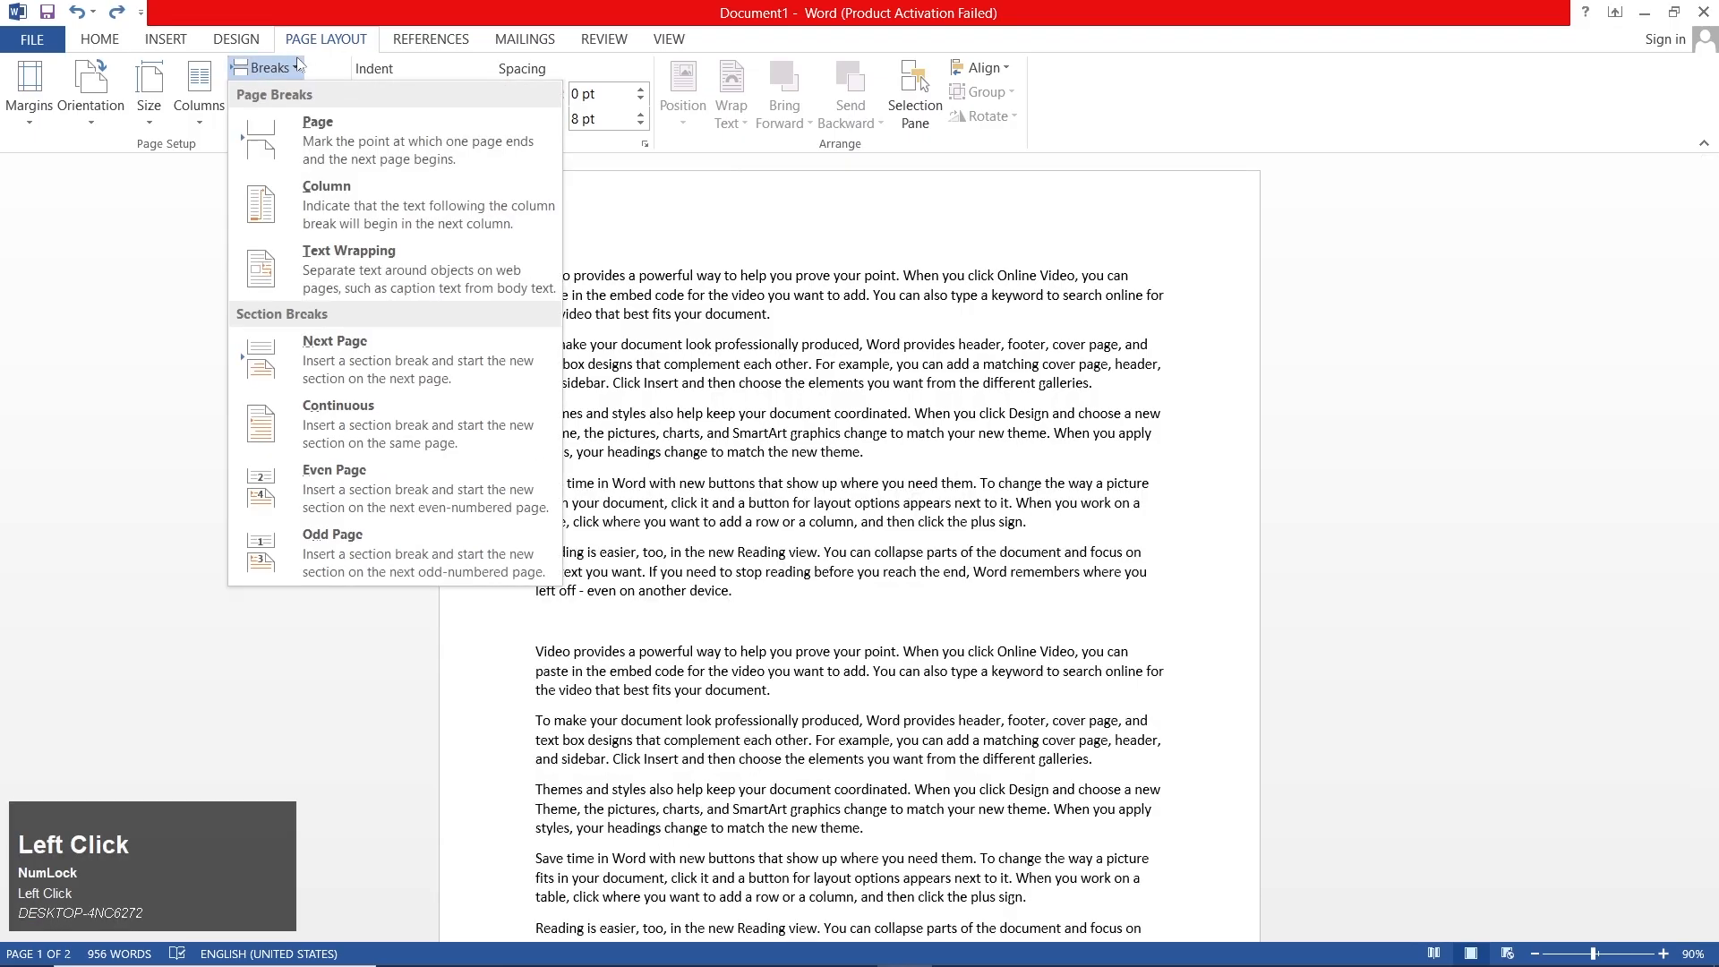
click(421, 206)
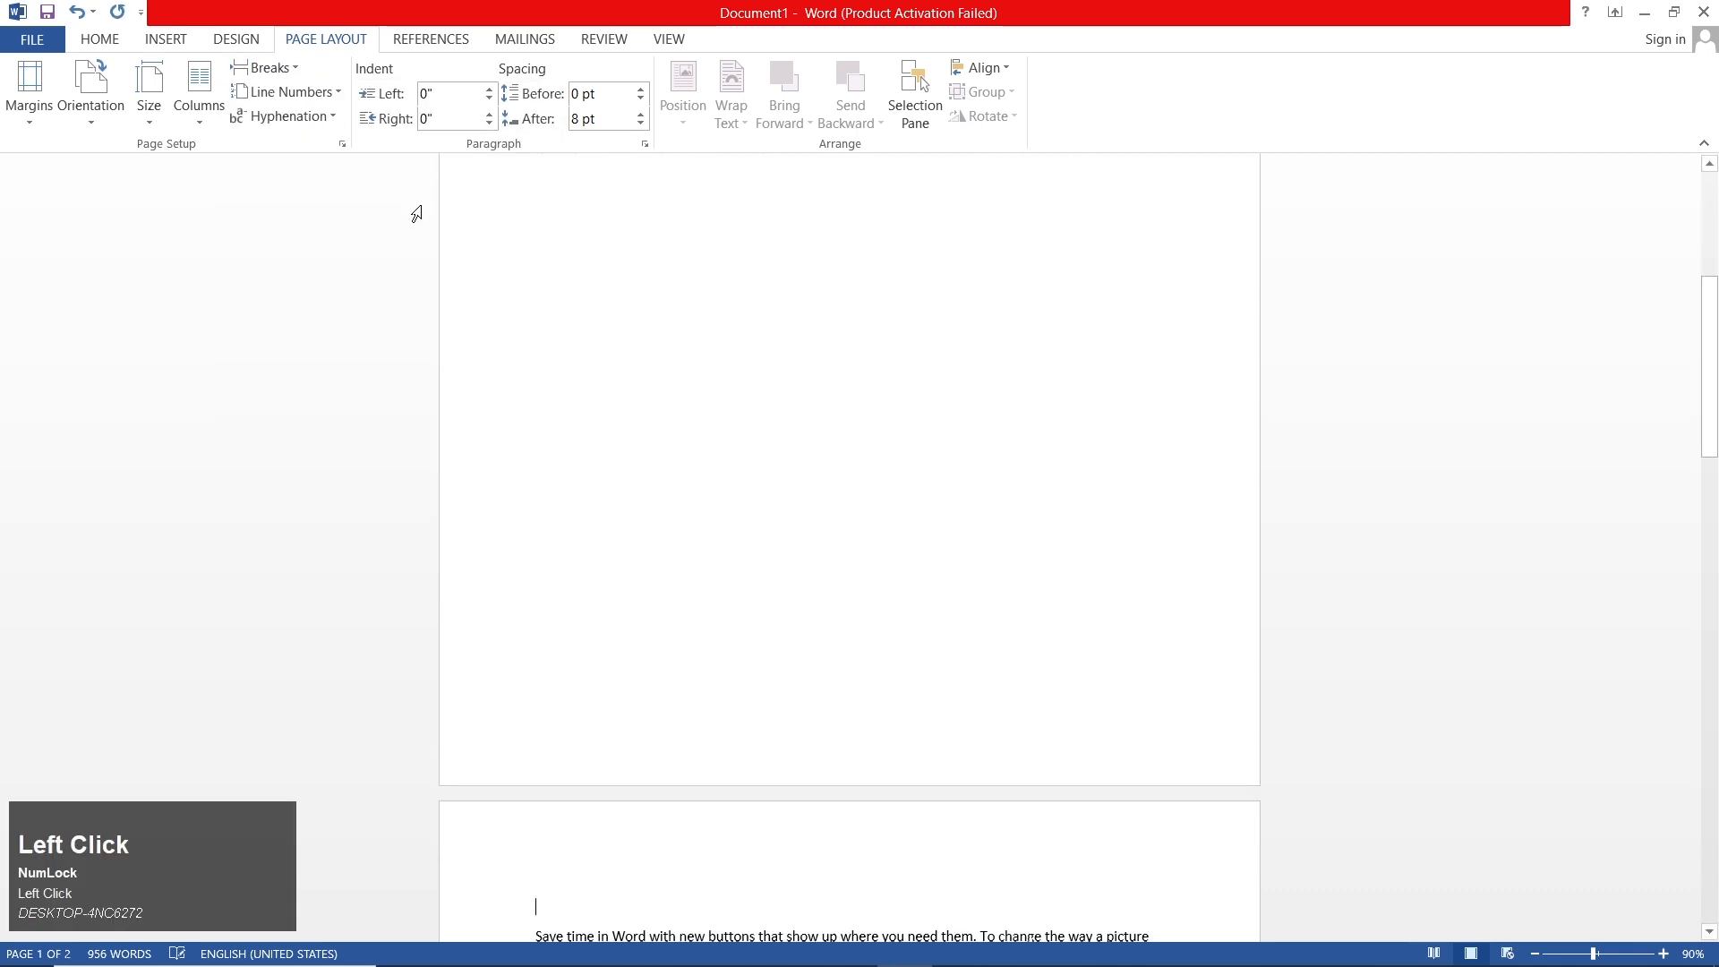
scroll(601, 660, up, 5)
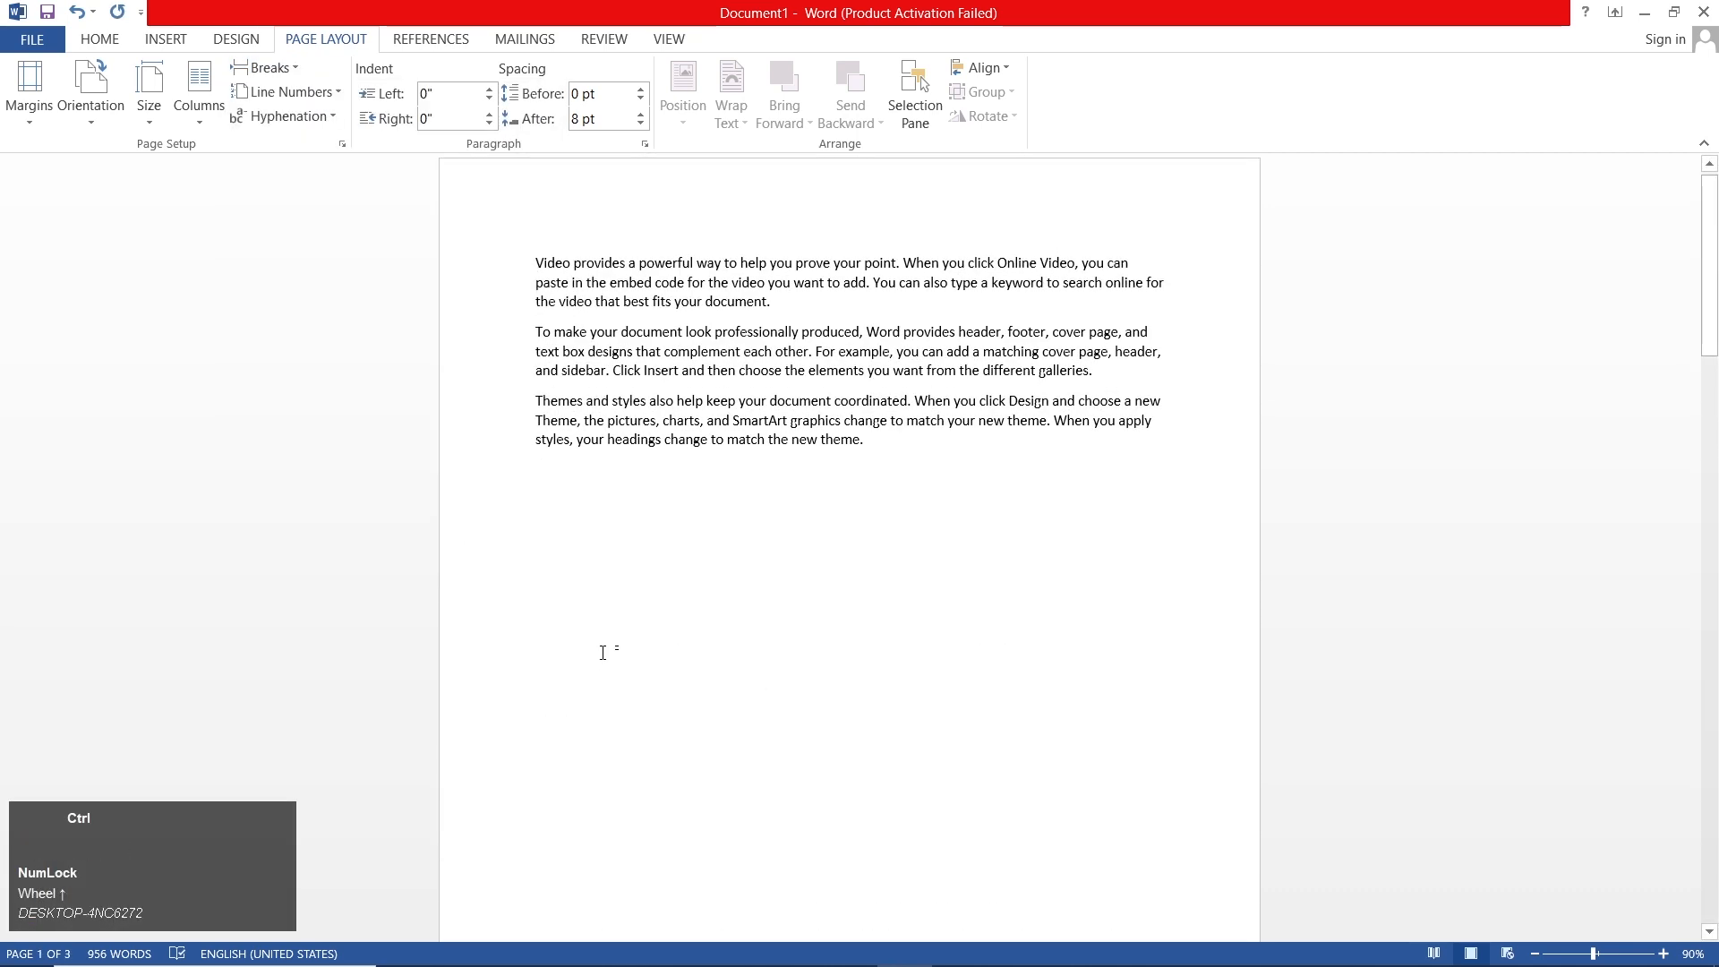
key(ctrl+z)
Step: Insert a text wrapping break at the end of the third paragraph
click(264, 68)
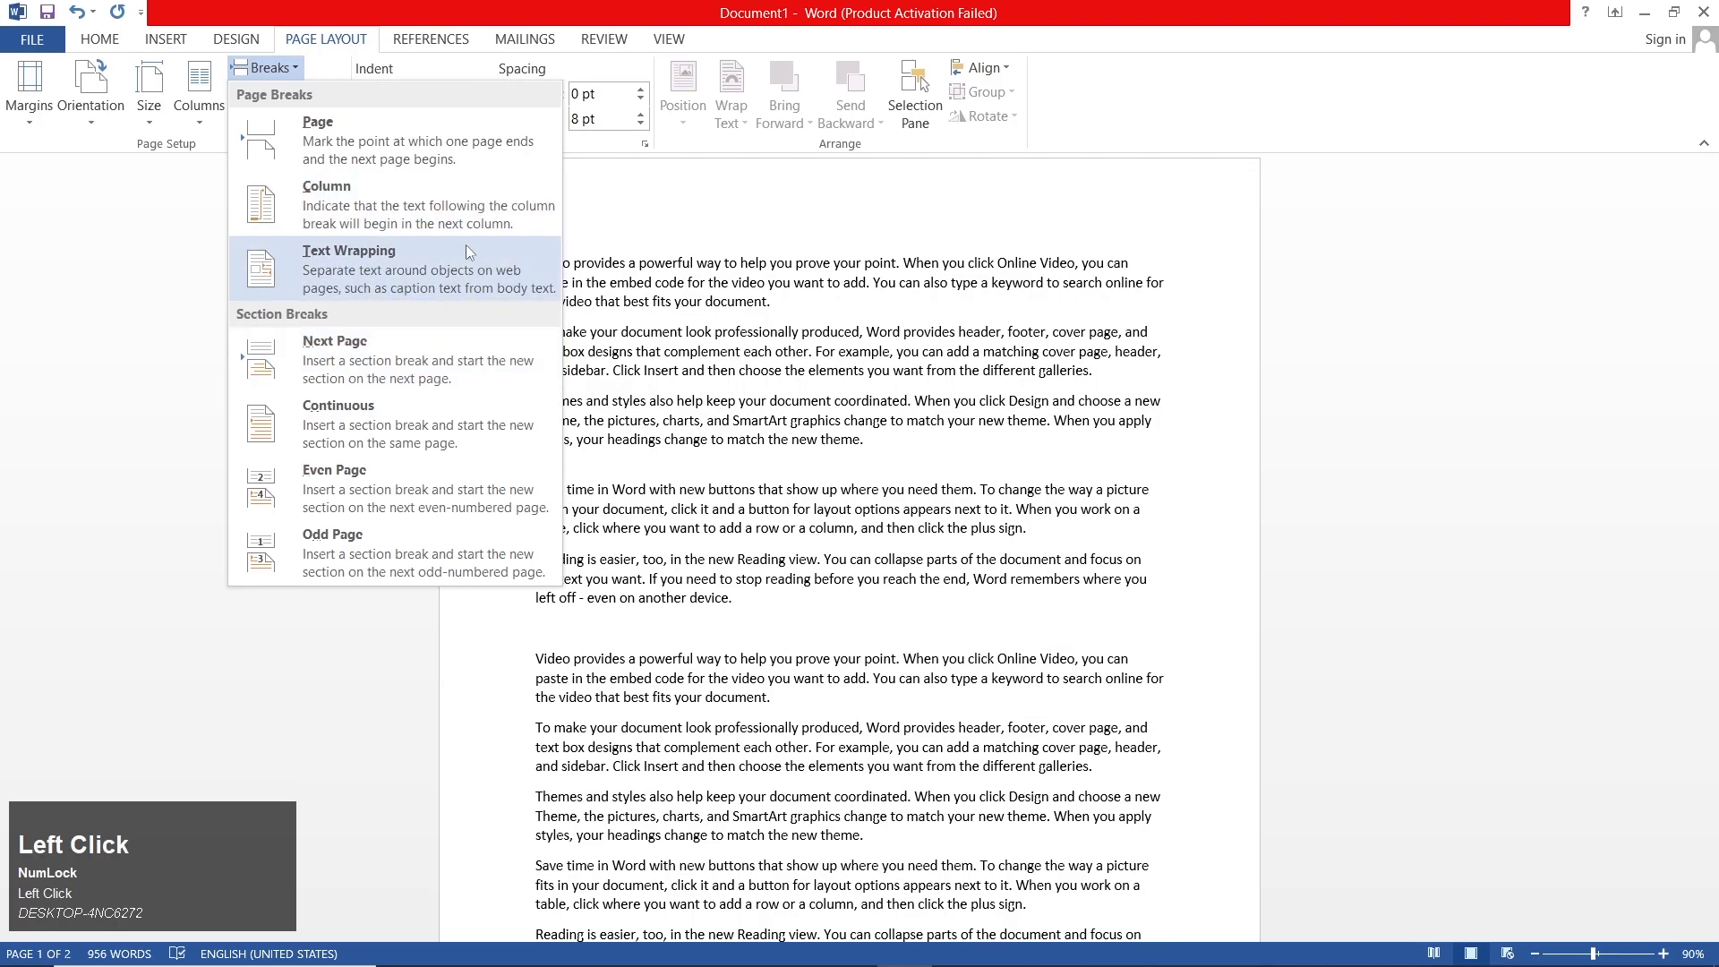
click(409, 251)
key(ctrl+z)
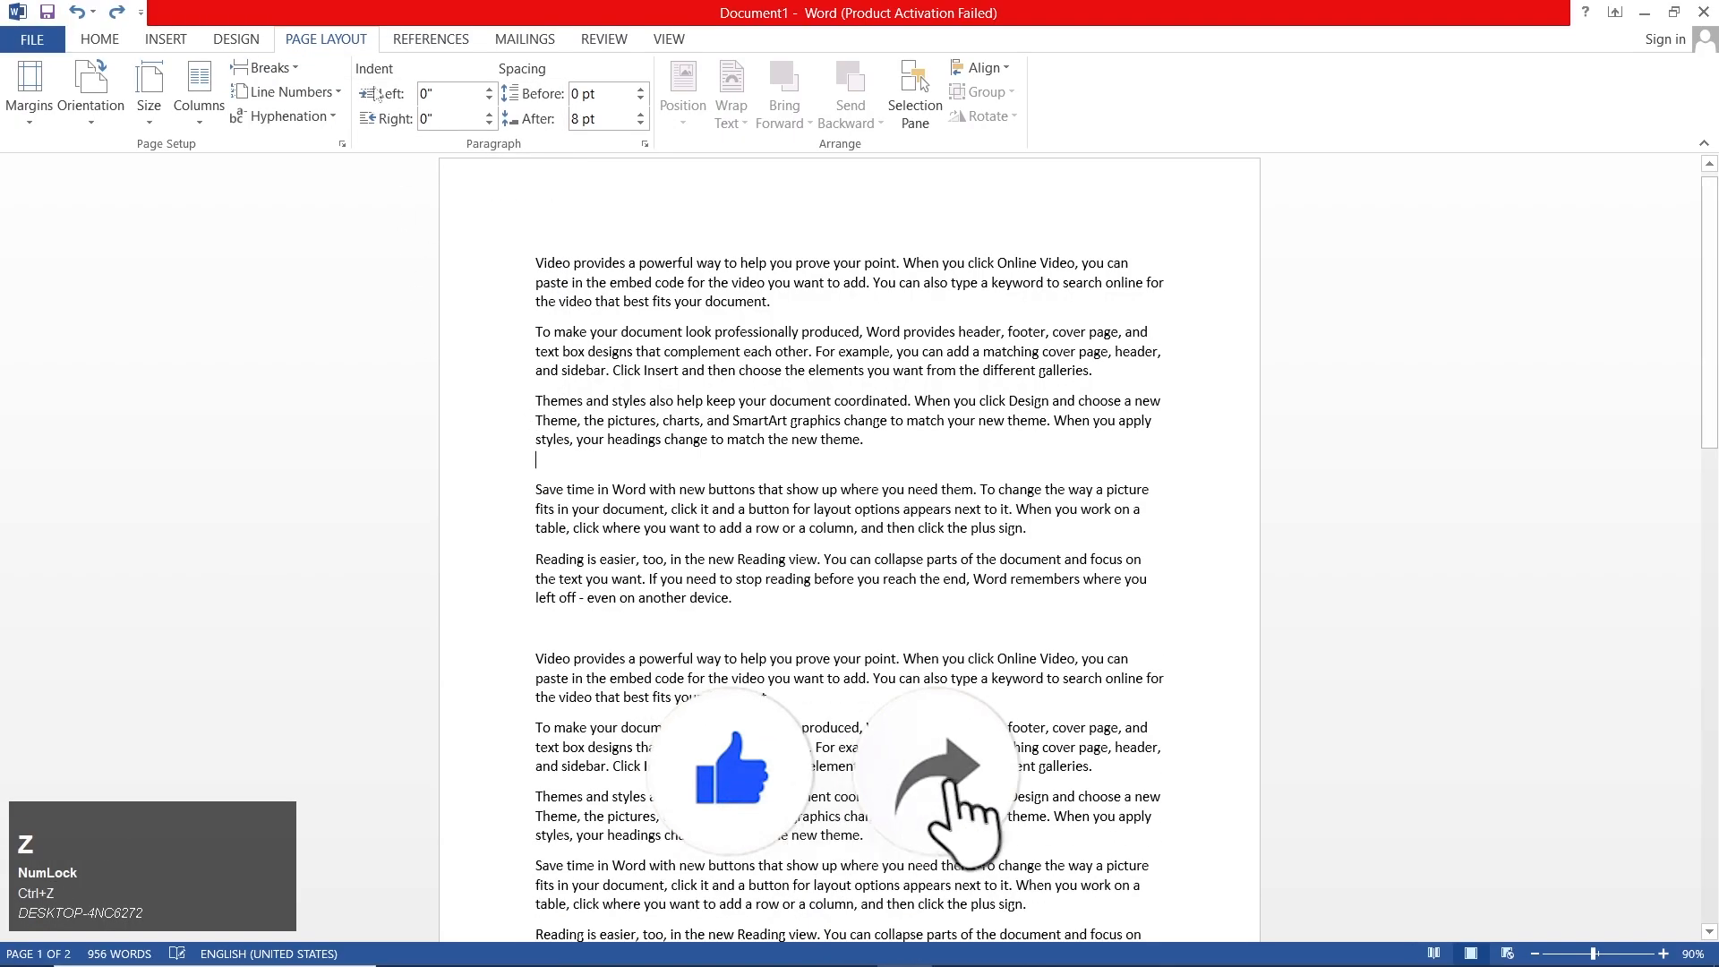
Step: Try a Next Page and a Continuous section break below the third paragraph, undoing each one
click(262, 68)
click(356, 359)
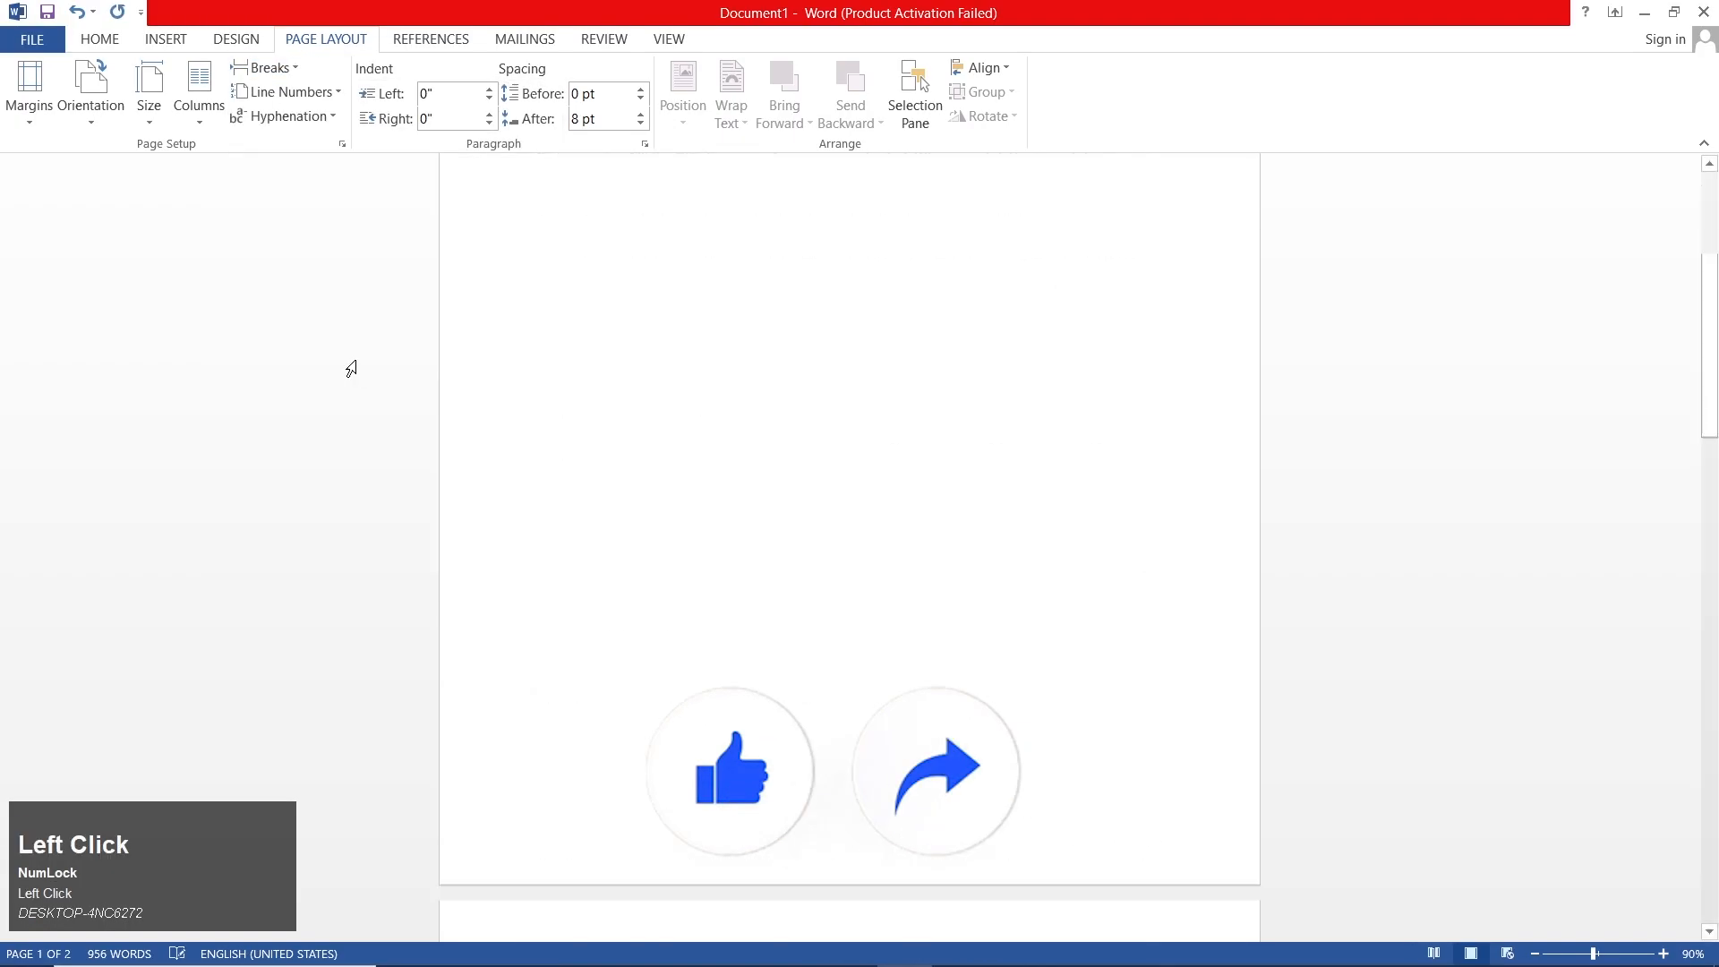
scroll(349, 368, up, 8)
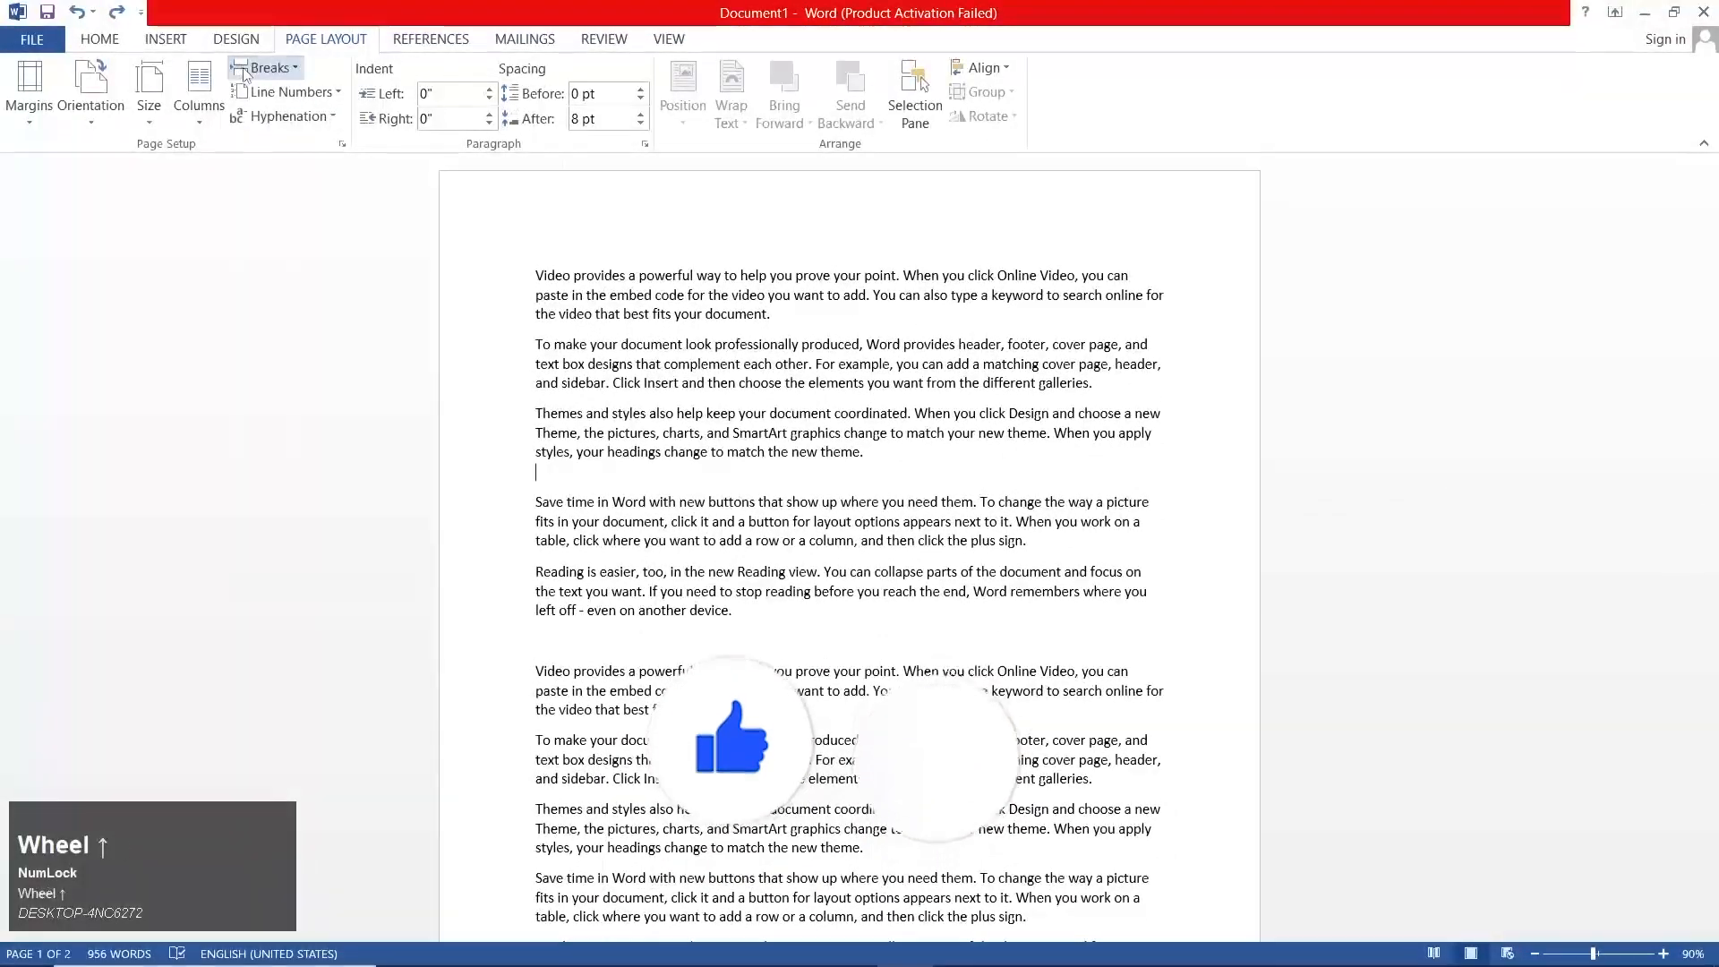
click(262, 68)
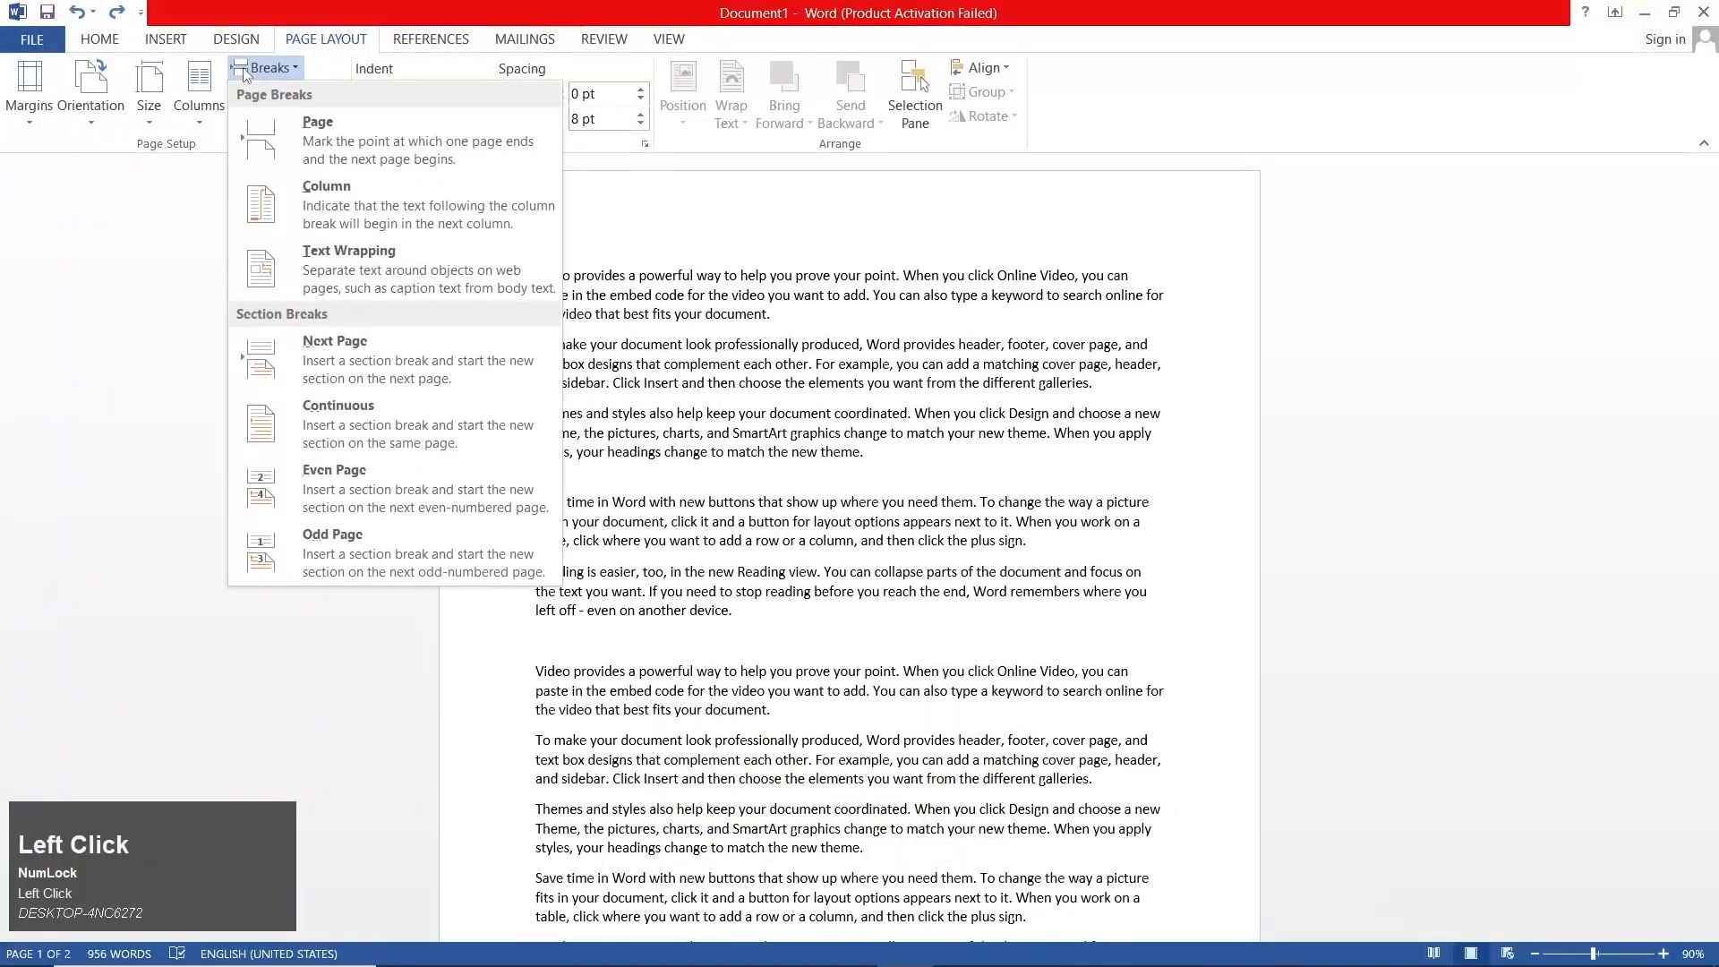
click(449, 455)
key(ctrl+z)
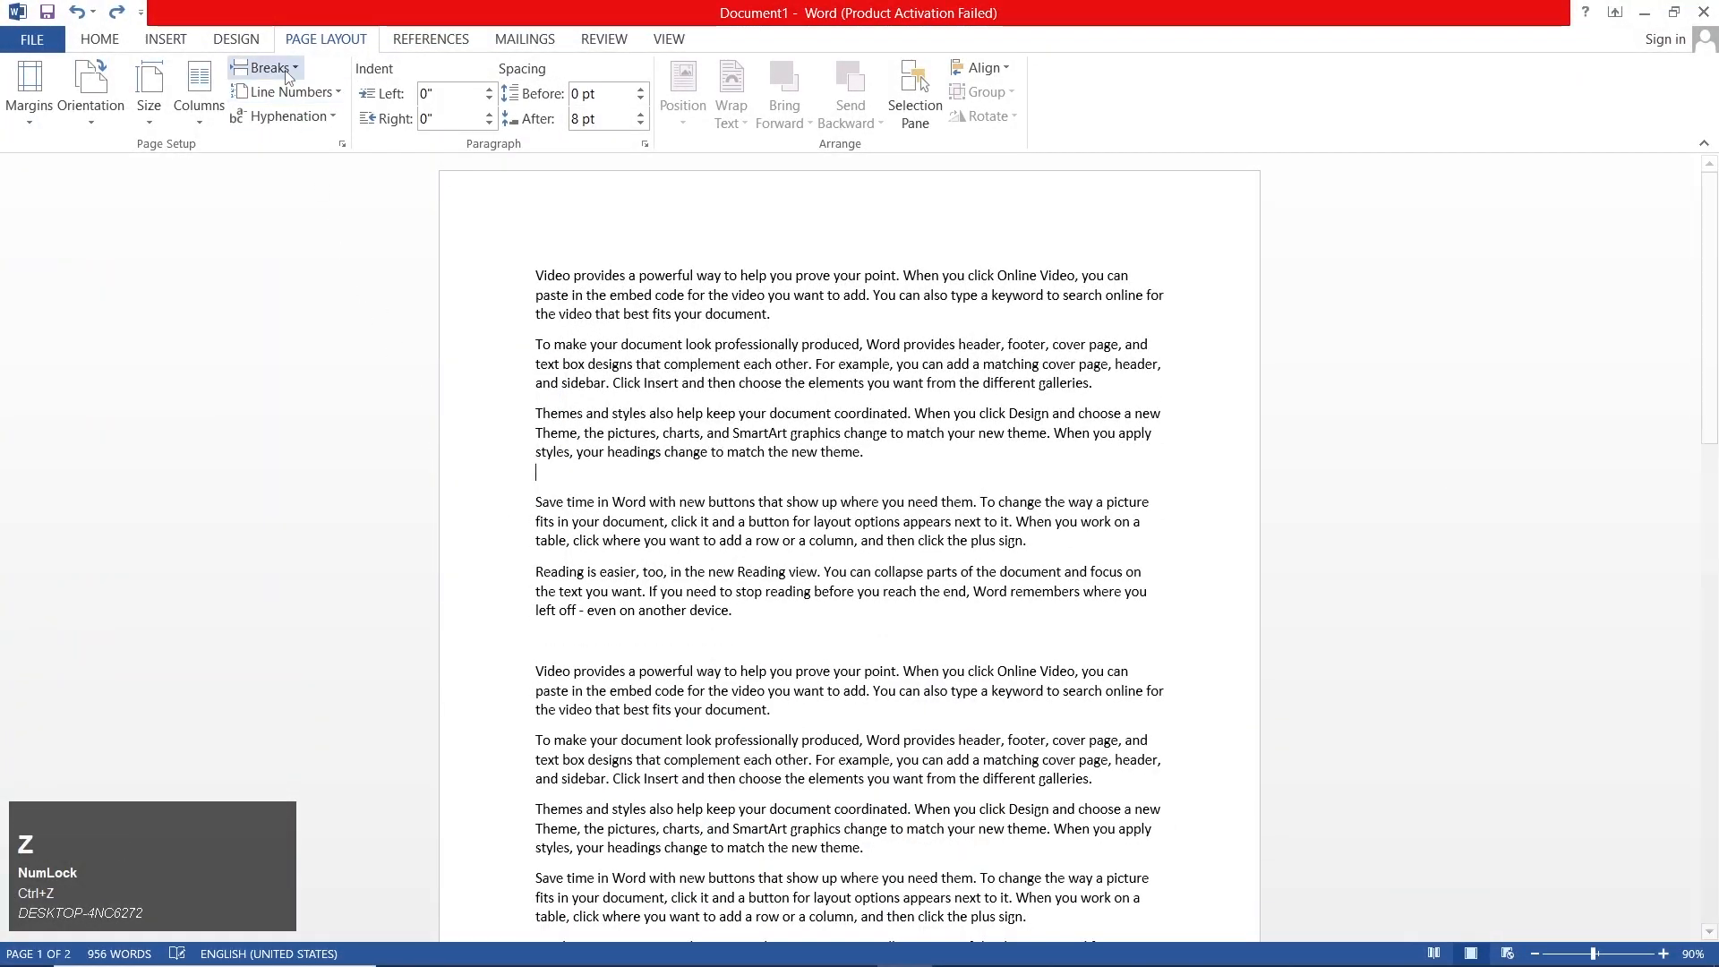
Step: Try an Even Page and an Odd Page section break below the third paragraph, undoing each one
click(269, 68)
click(435, 479)
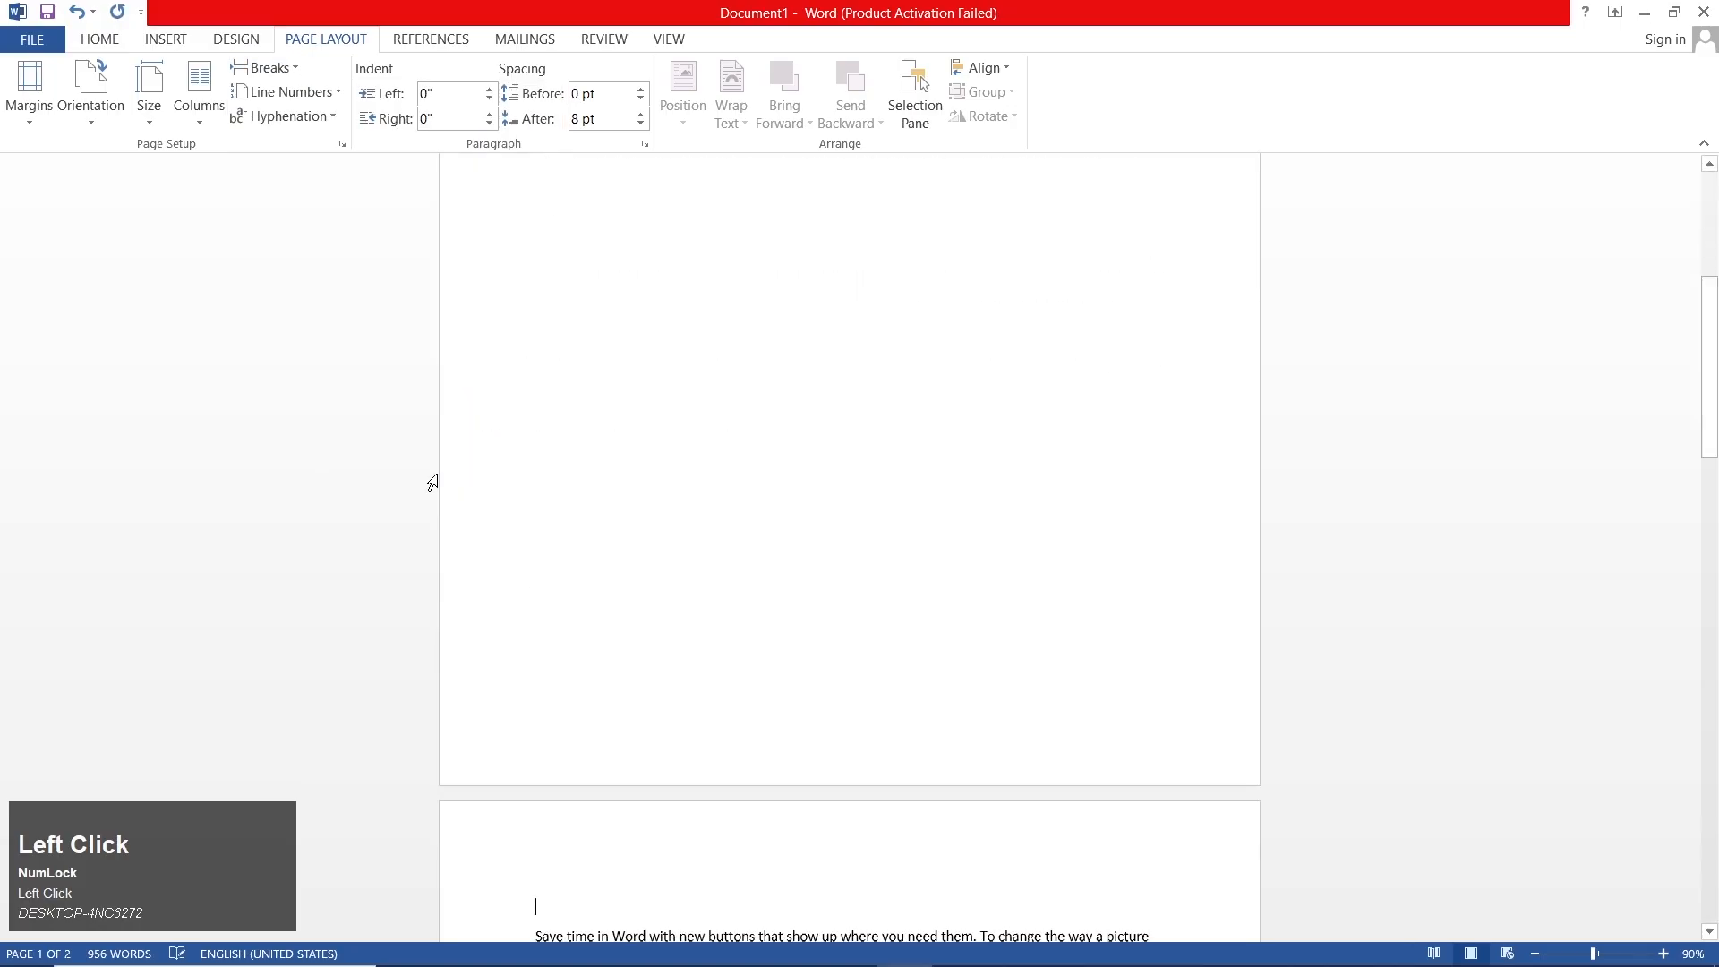
key(ctrl+z)
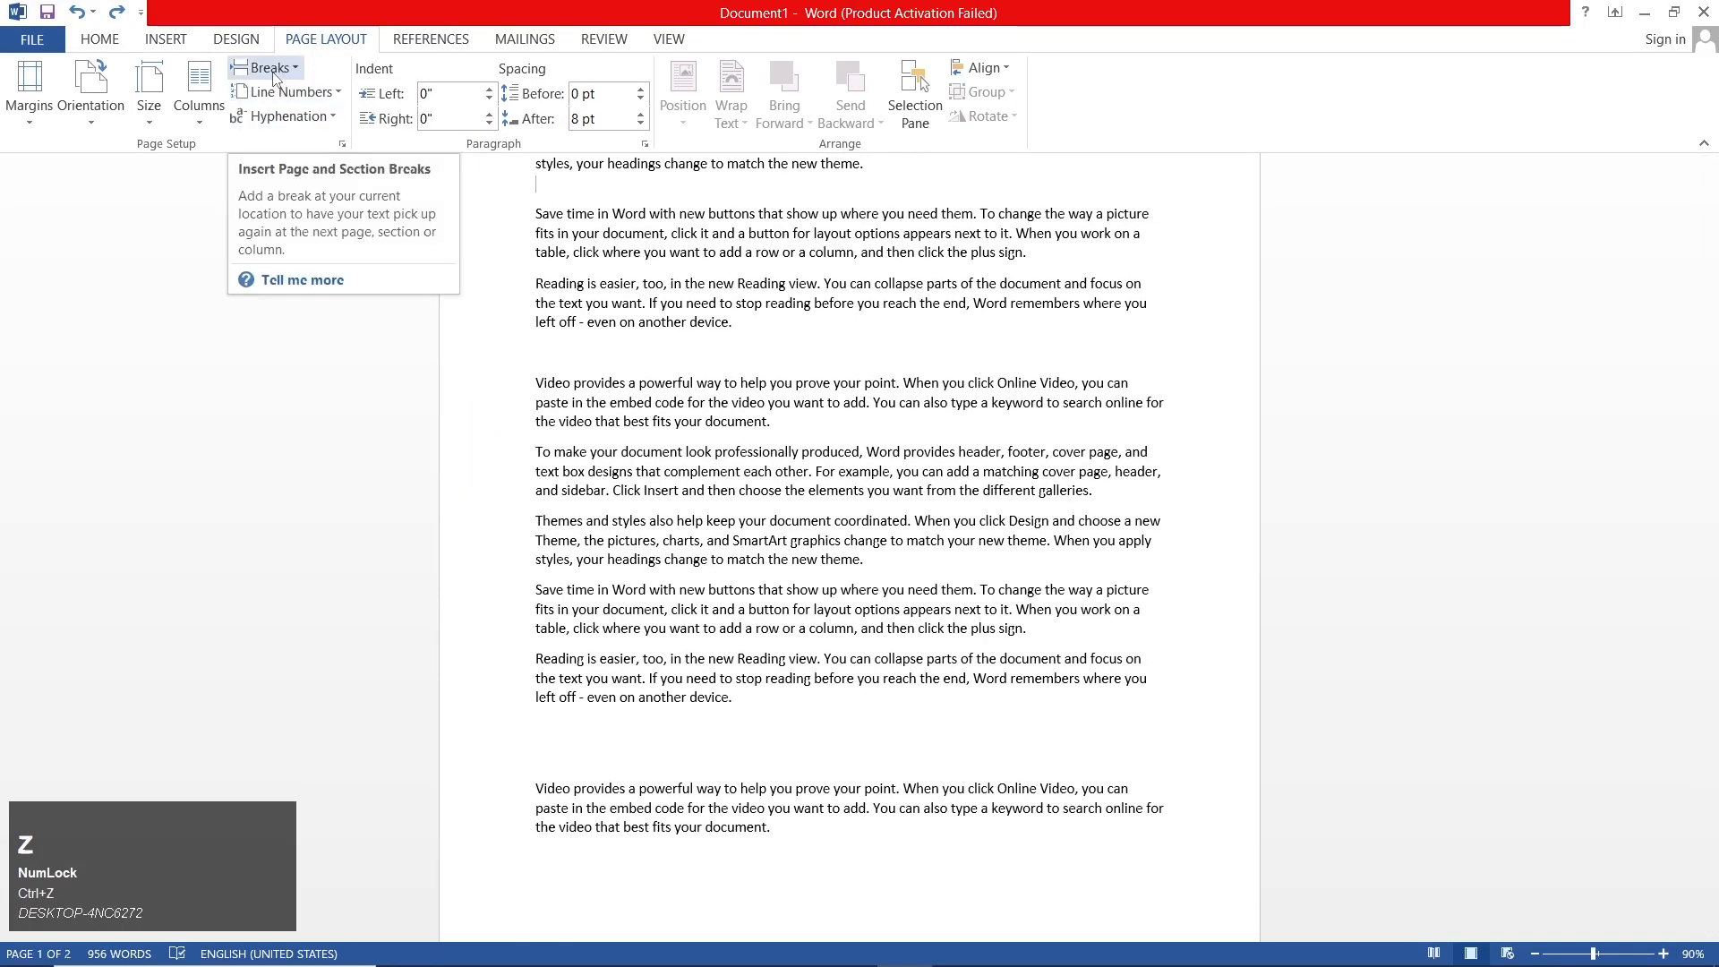
click(271, 68)
click(407, 551)
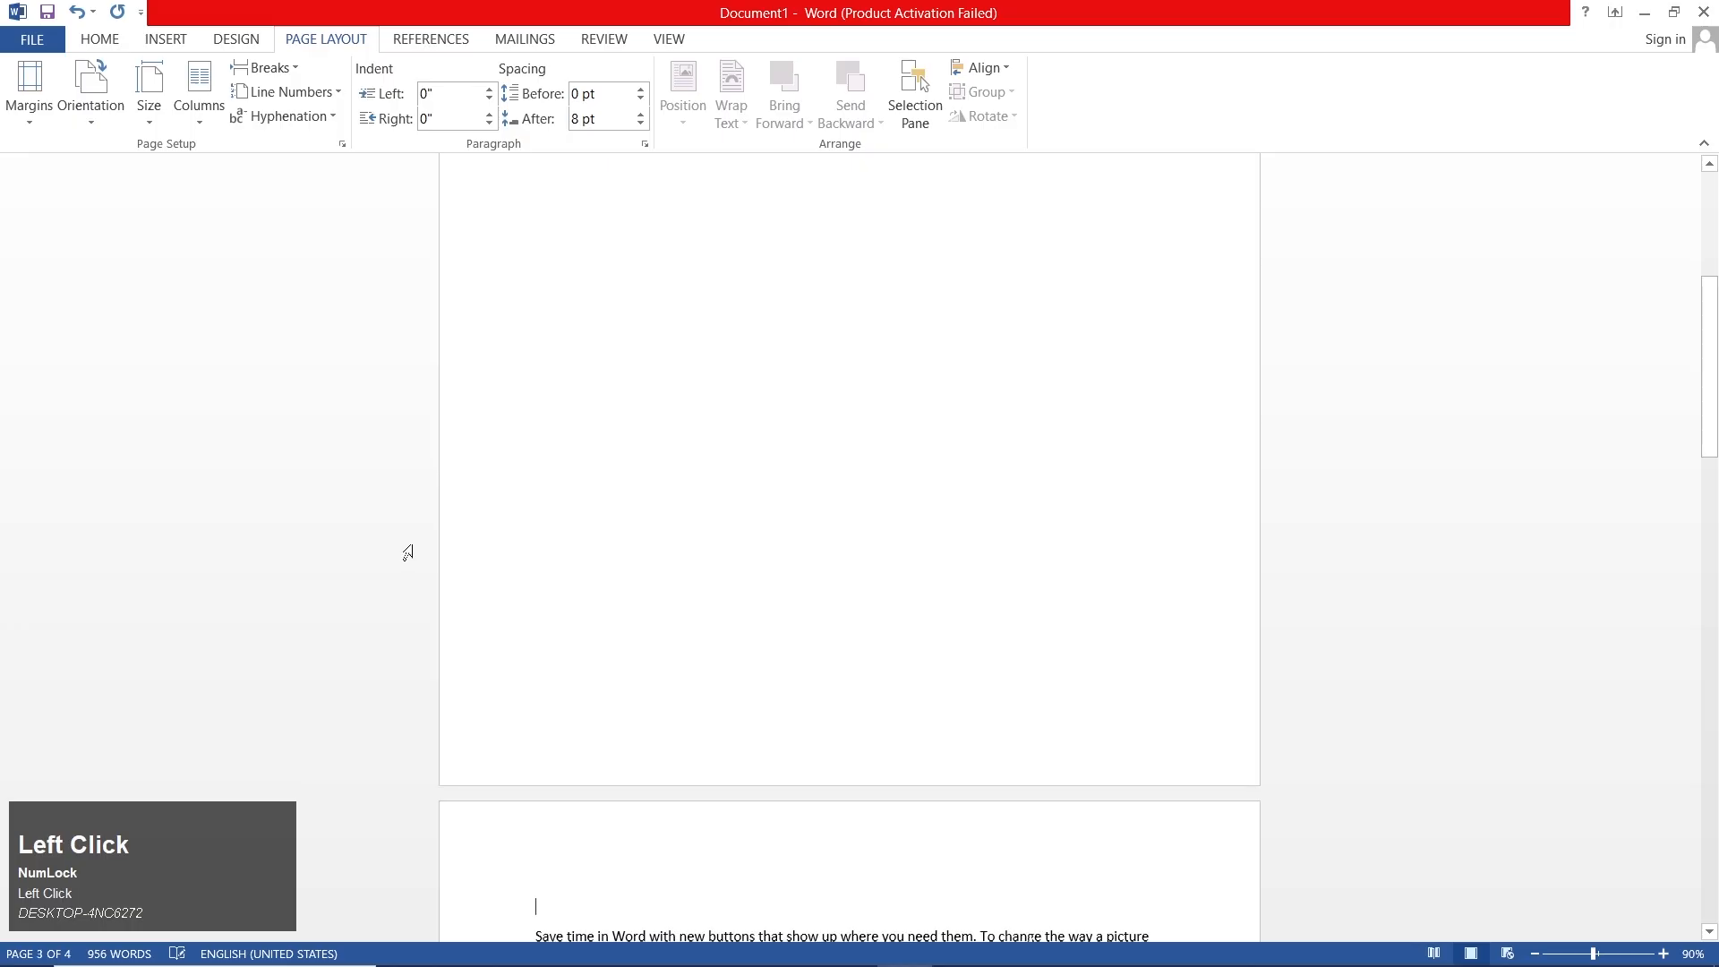
scroll(412, 542, up, 15)
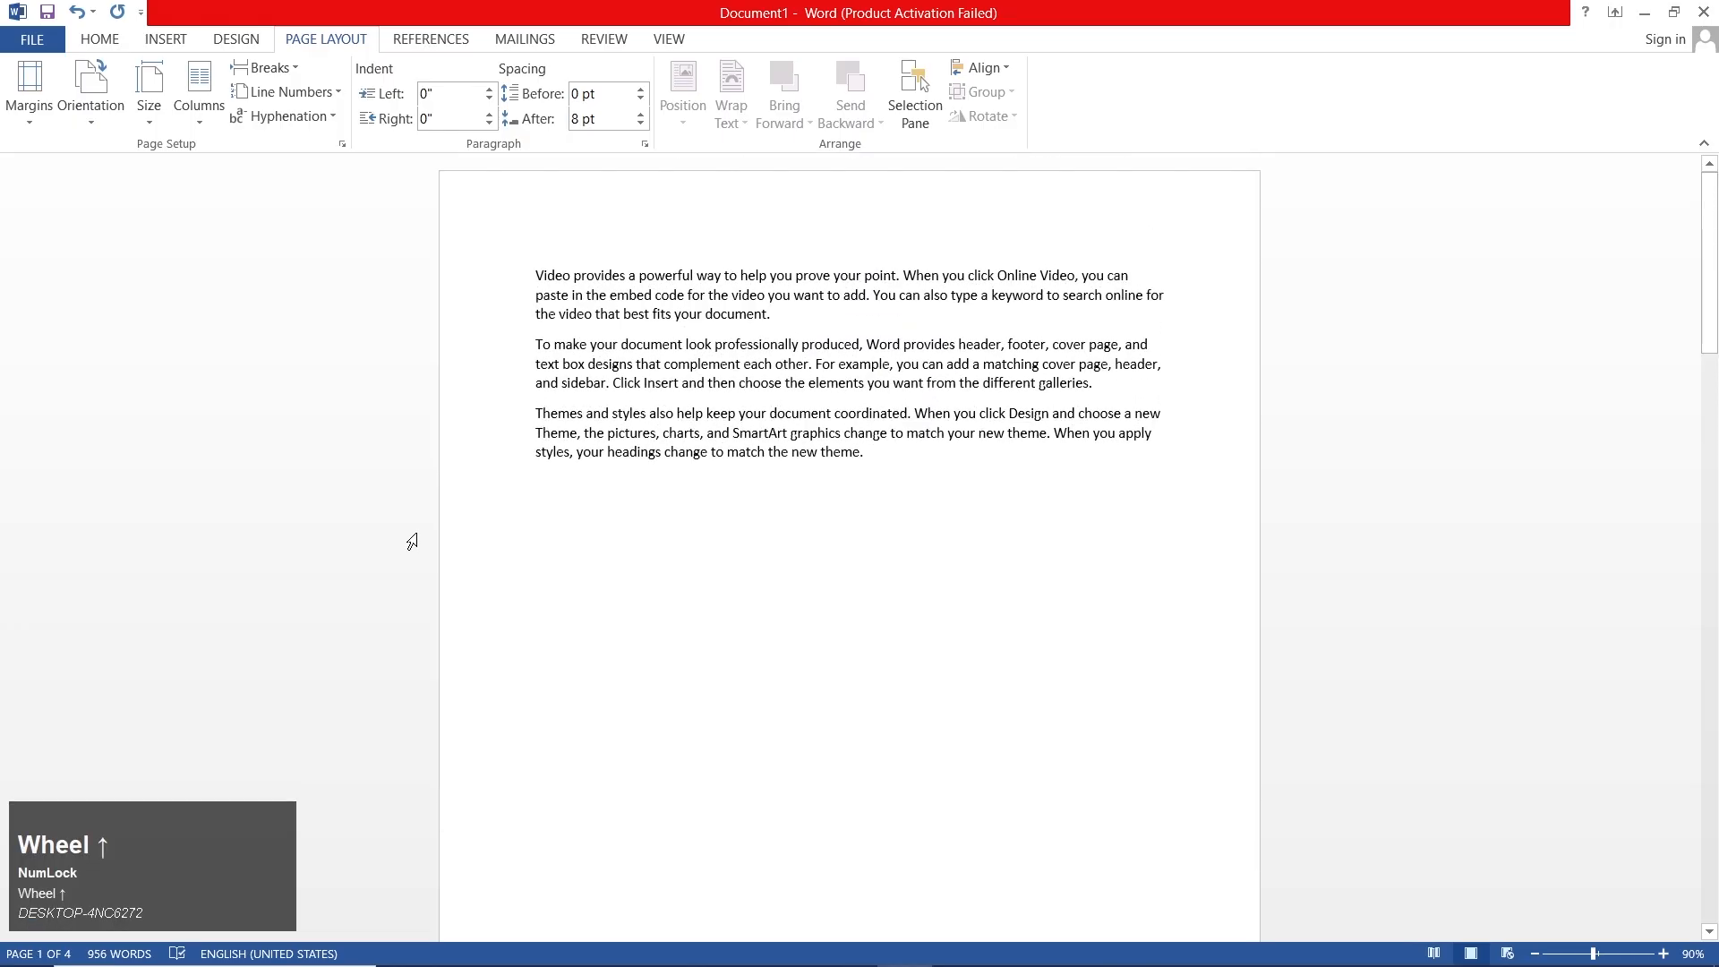
key(ctrl)
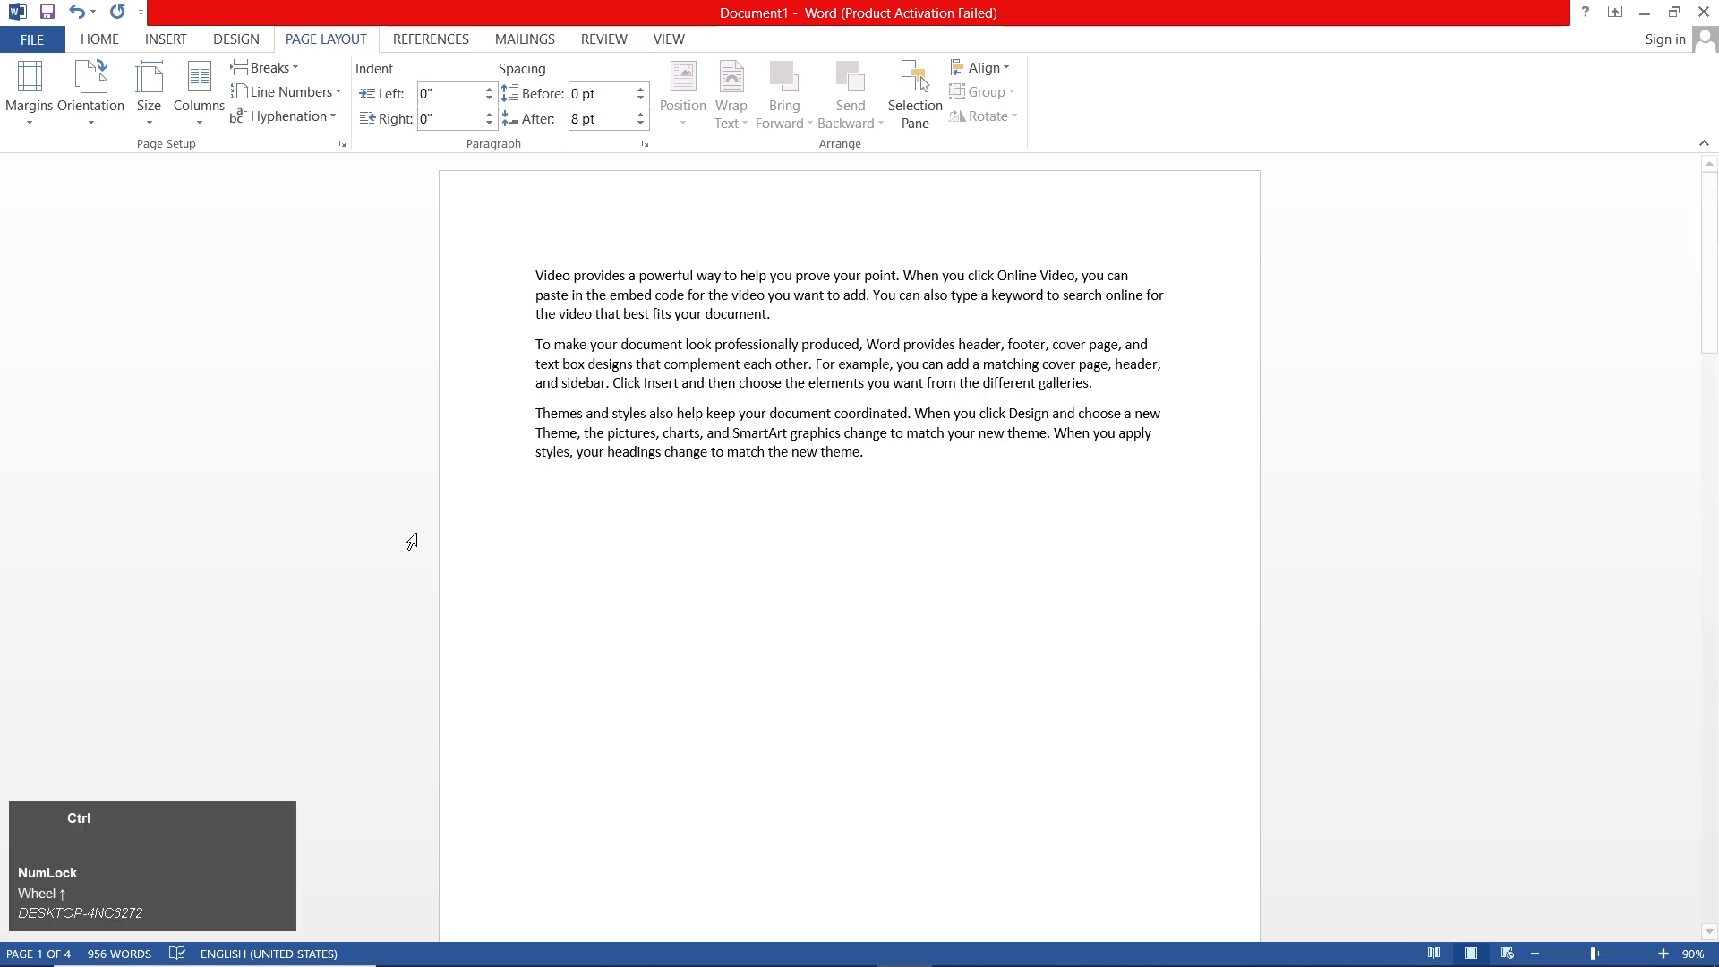
key(ctrl+z)
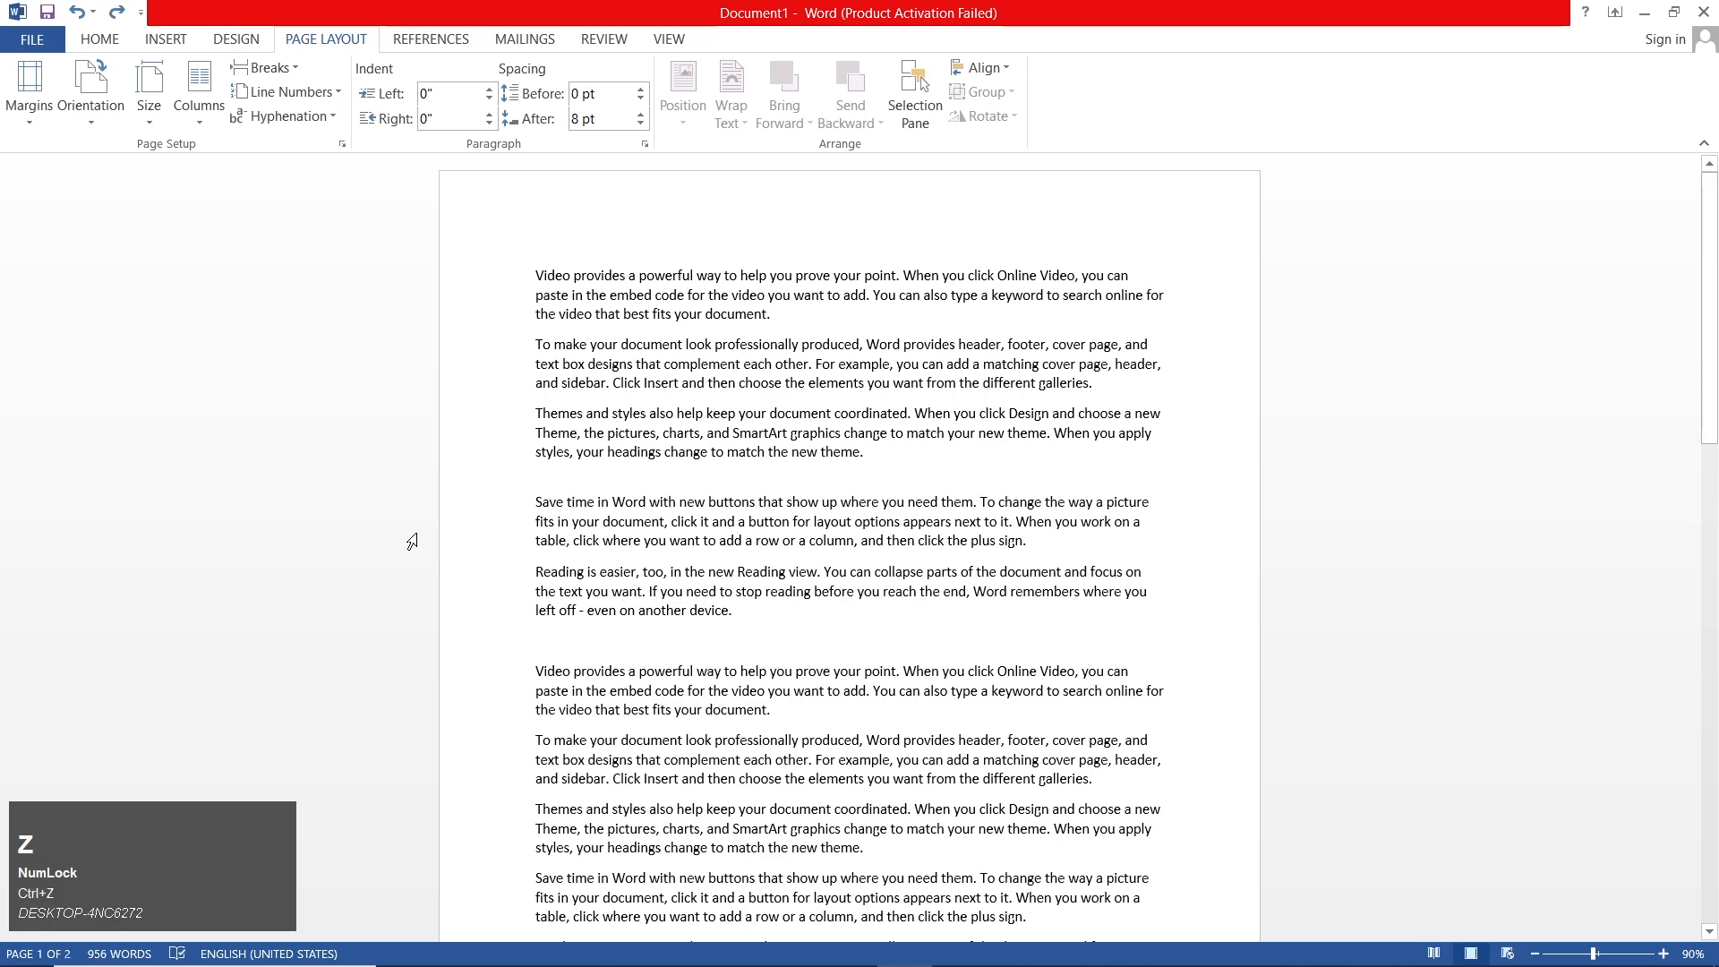
Step: Try a 0.5" left indent on the whole text and return it to 0"
key(ctrl+a)
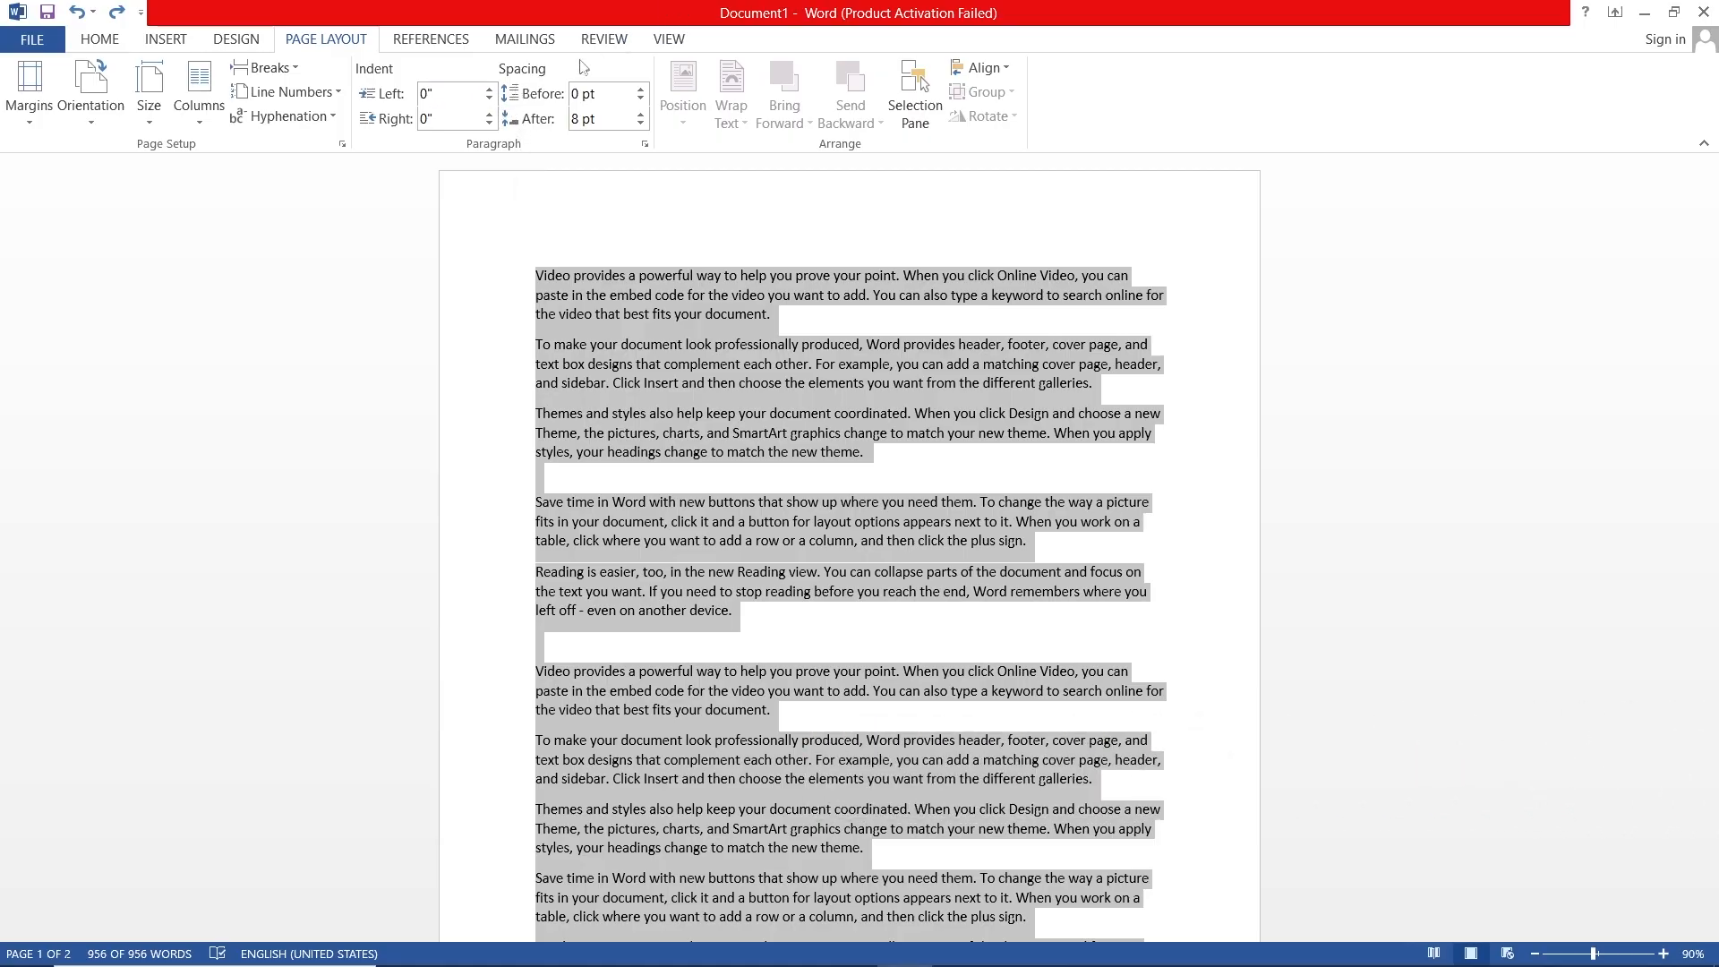
click(489, 88)
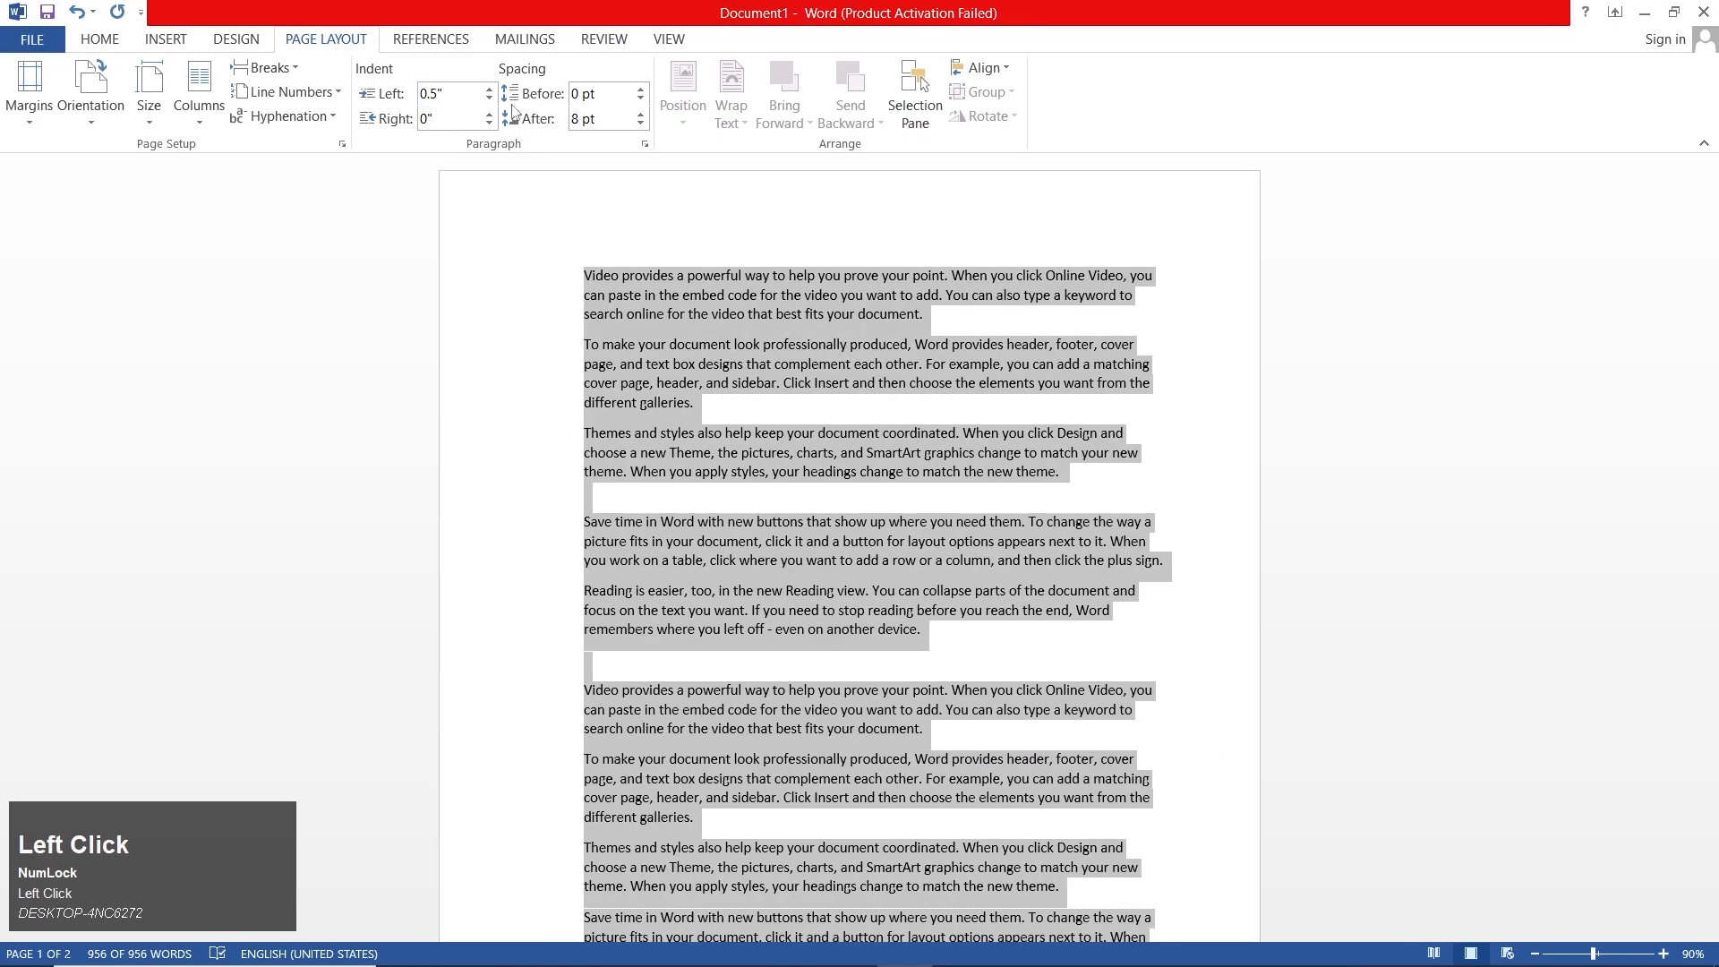
click(488, 98)
click(489, 99)
click(489, 99)
click(489, 99)
click(489, 98)
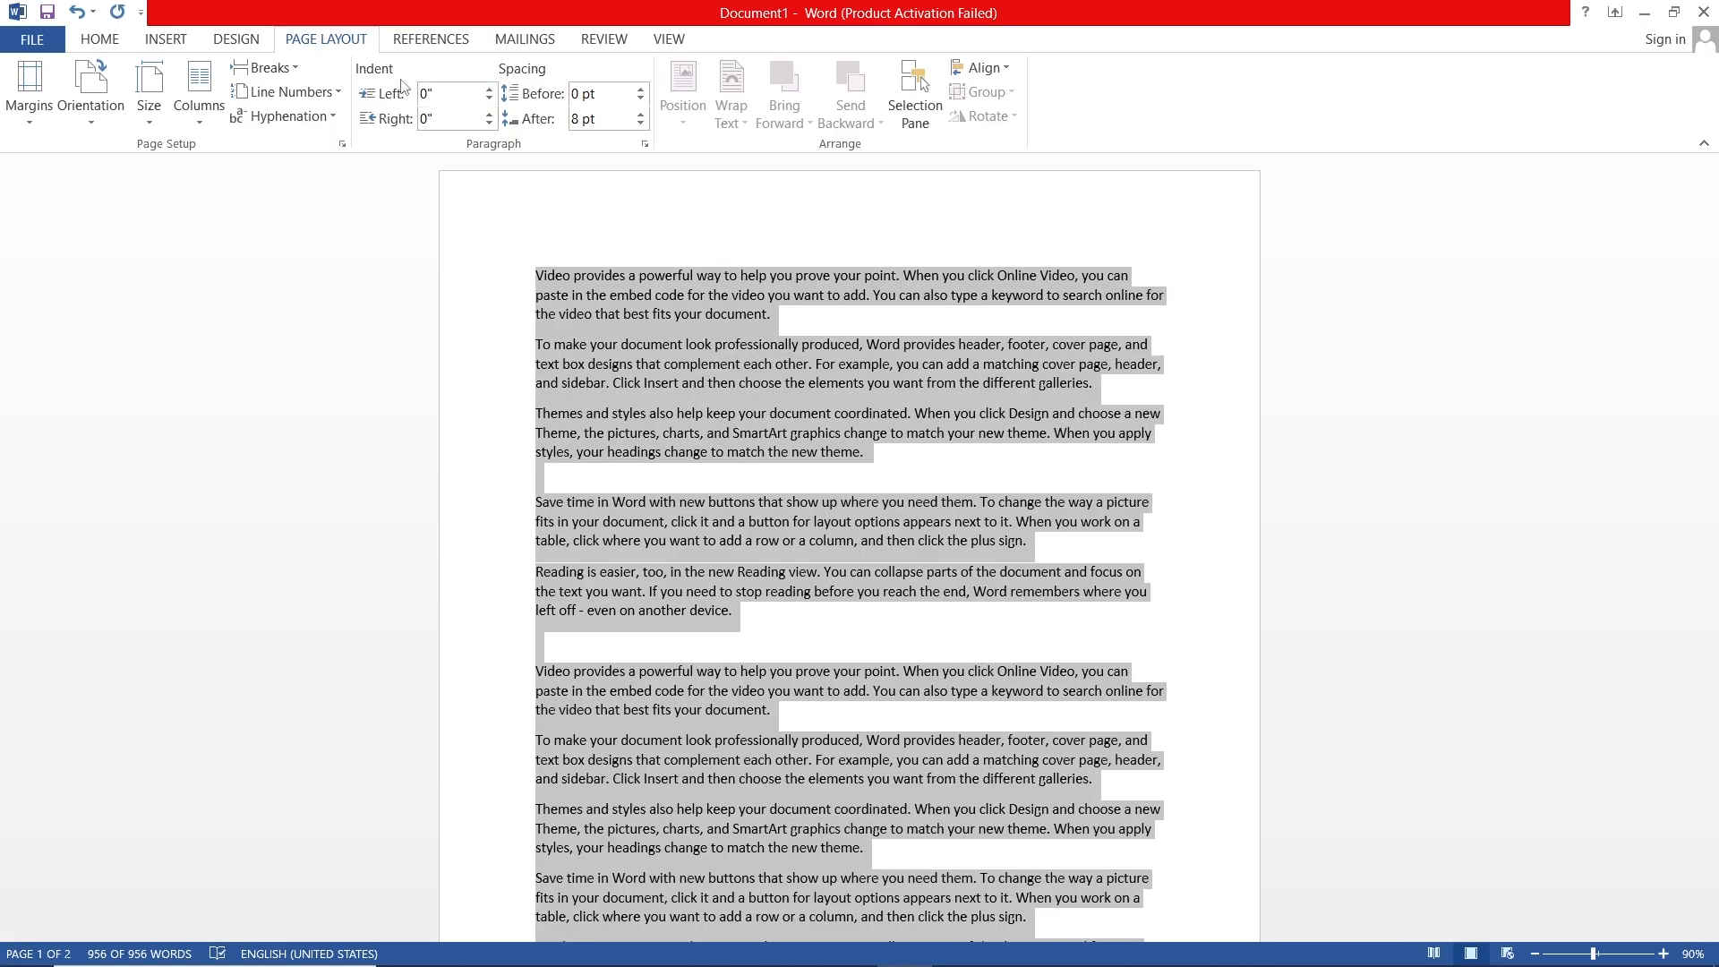
click(295, 45)
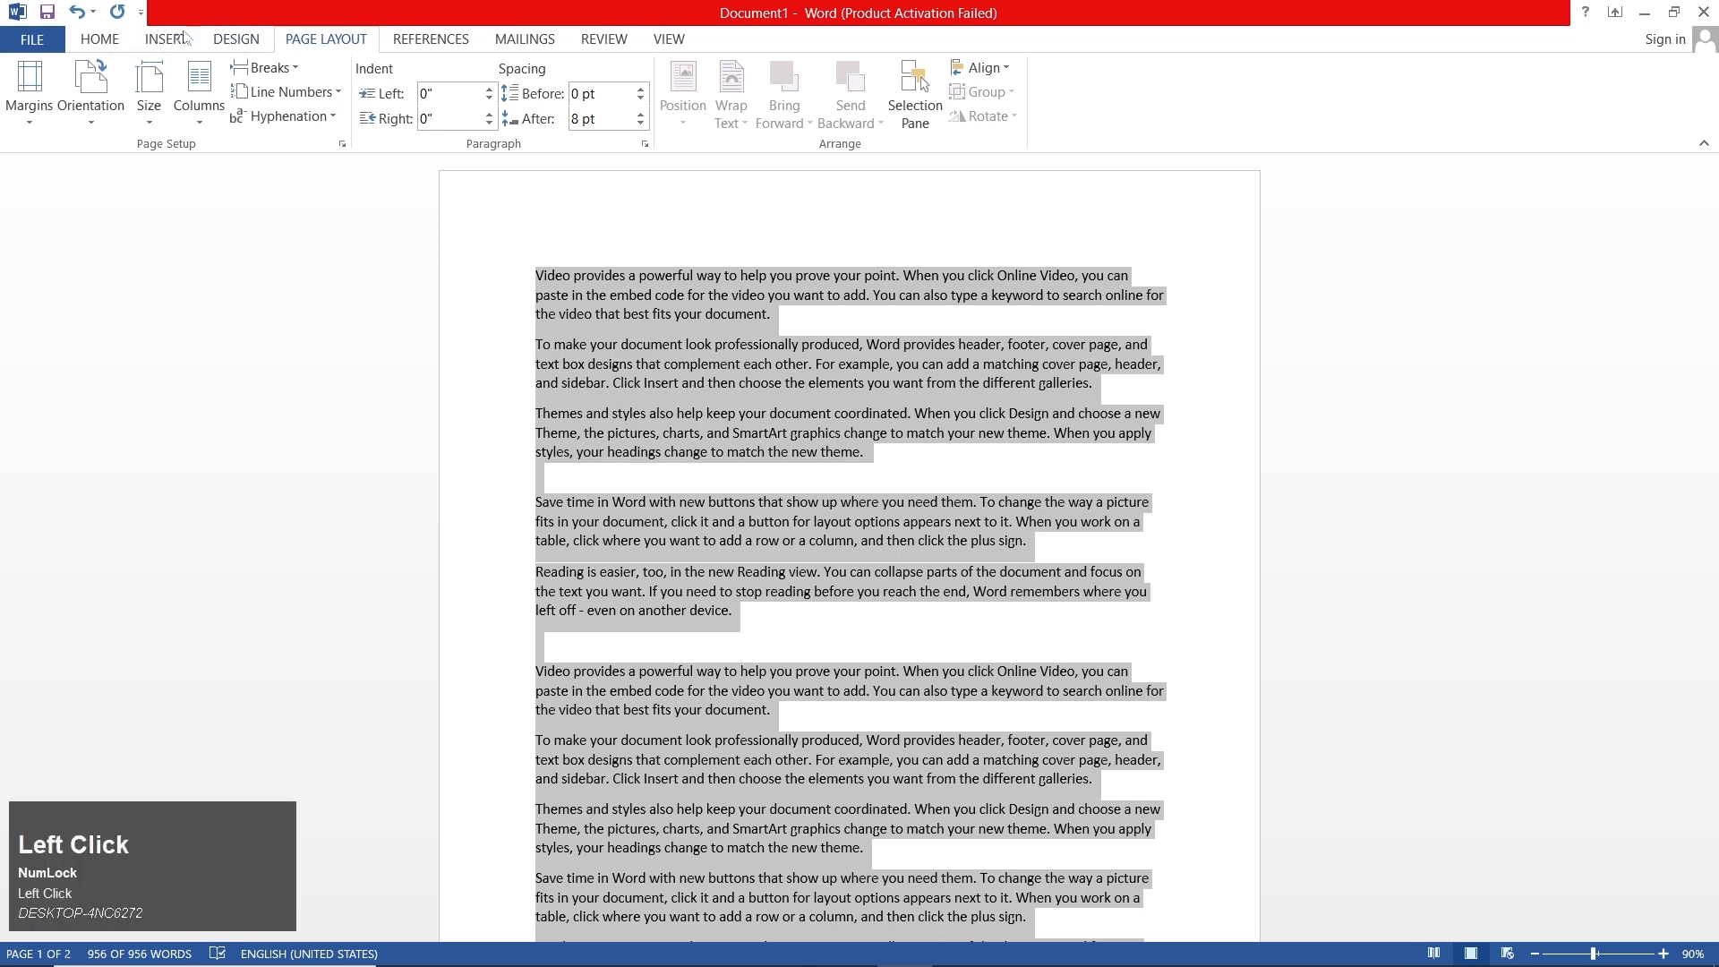
click(98, 39)
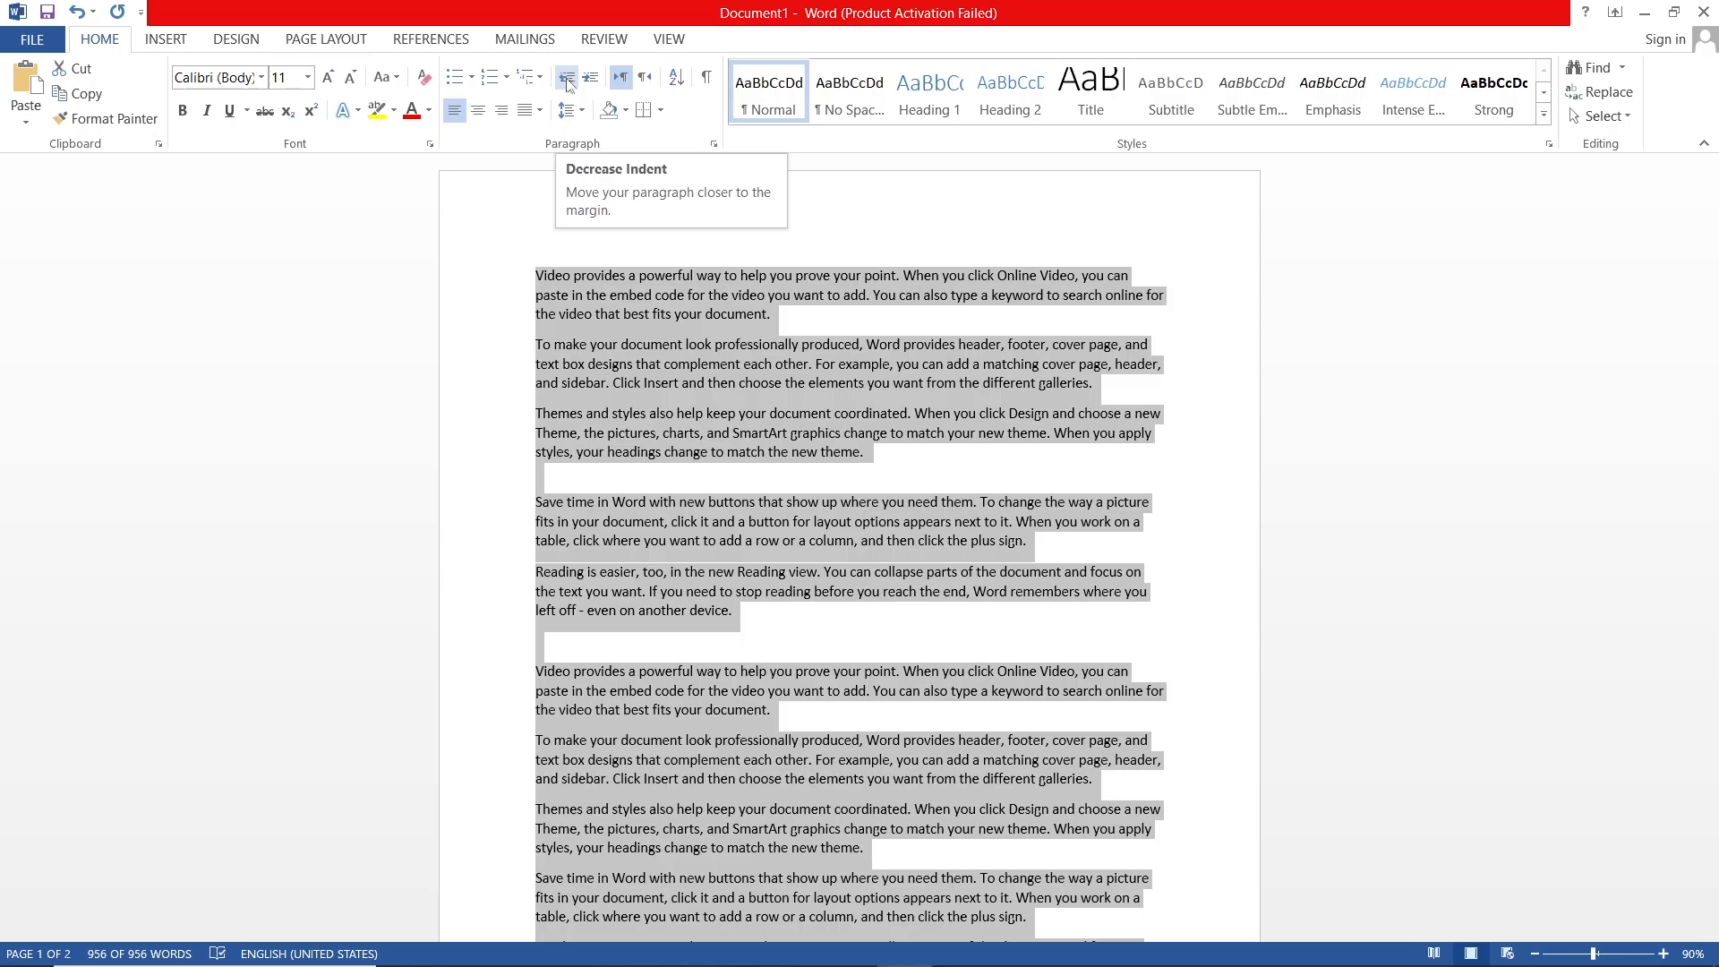
click(346, 40)
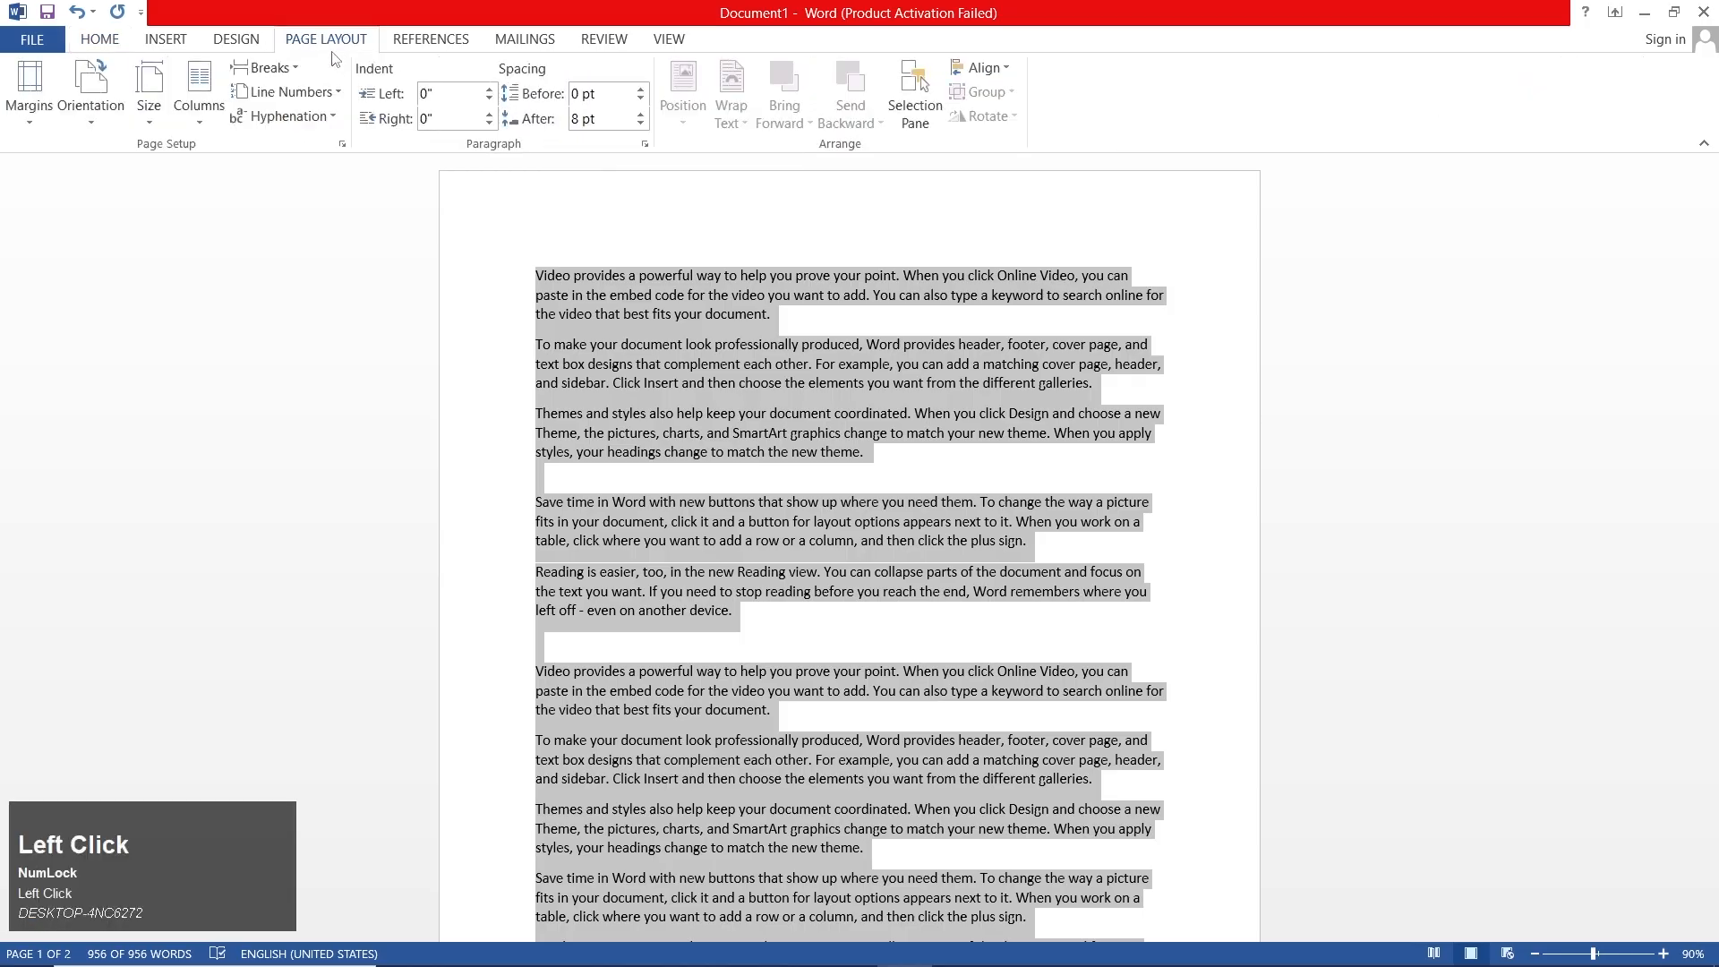
click(494, 99)
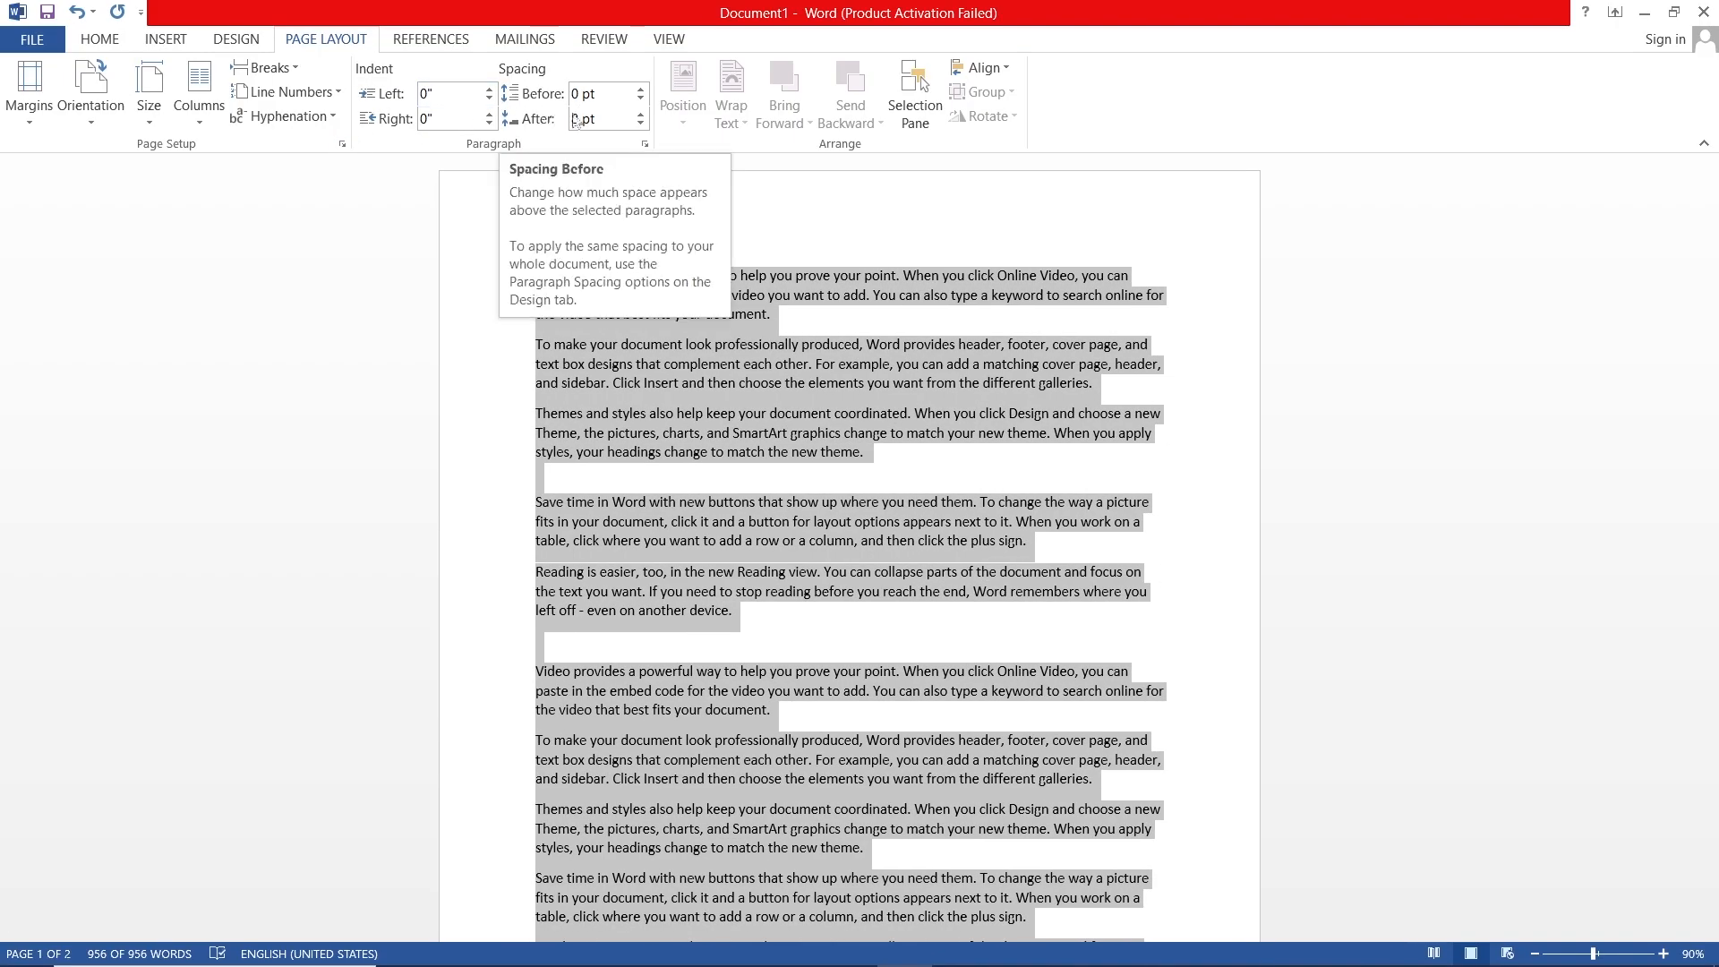
Step: Try larger spacing before the selected paragraphs and set the spacing before to Auto
click(641, 89)
click(641, 89)
click(641, 89)
click(640, 104)
click(640, 104)
click(640, 104)
click(640, 104)
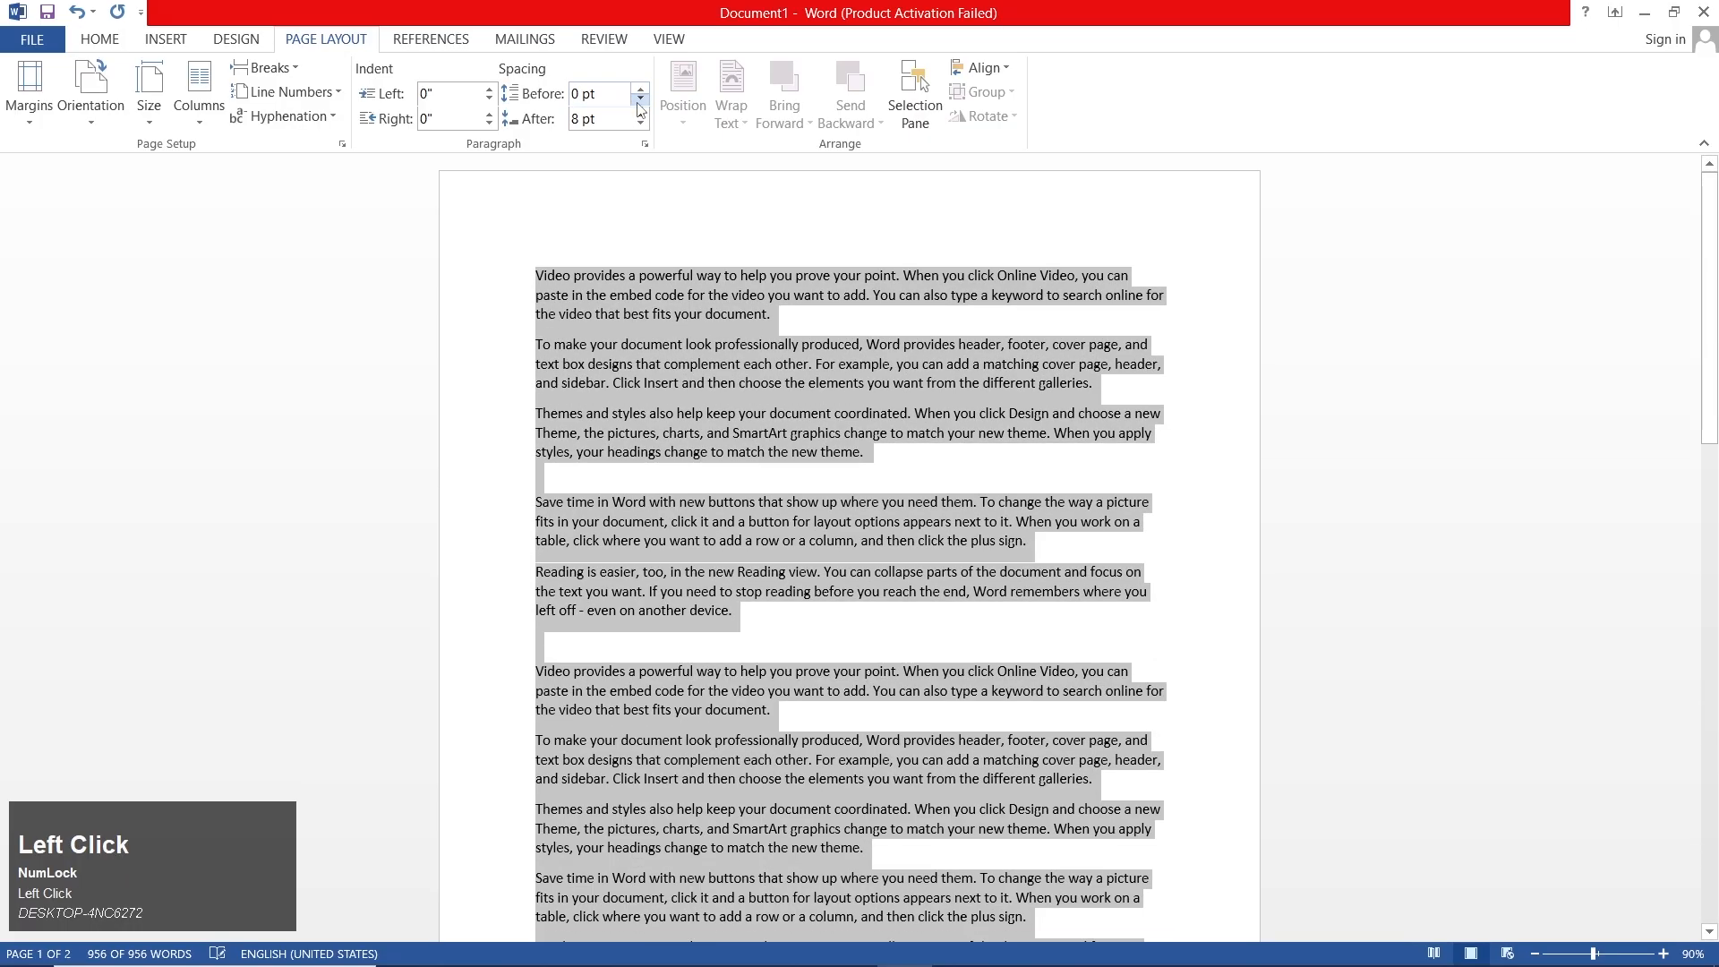
click(640, 104)
click(640, 104)
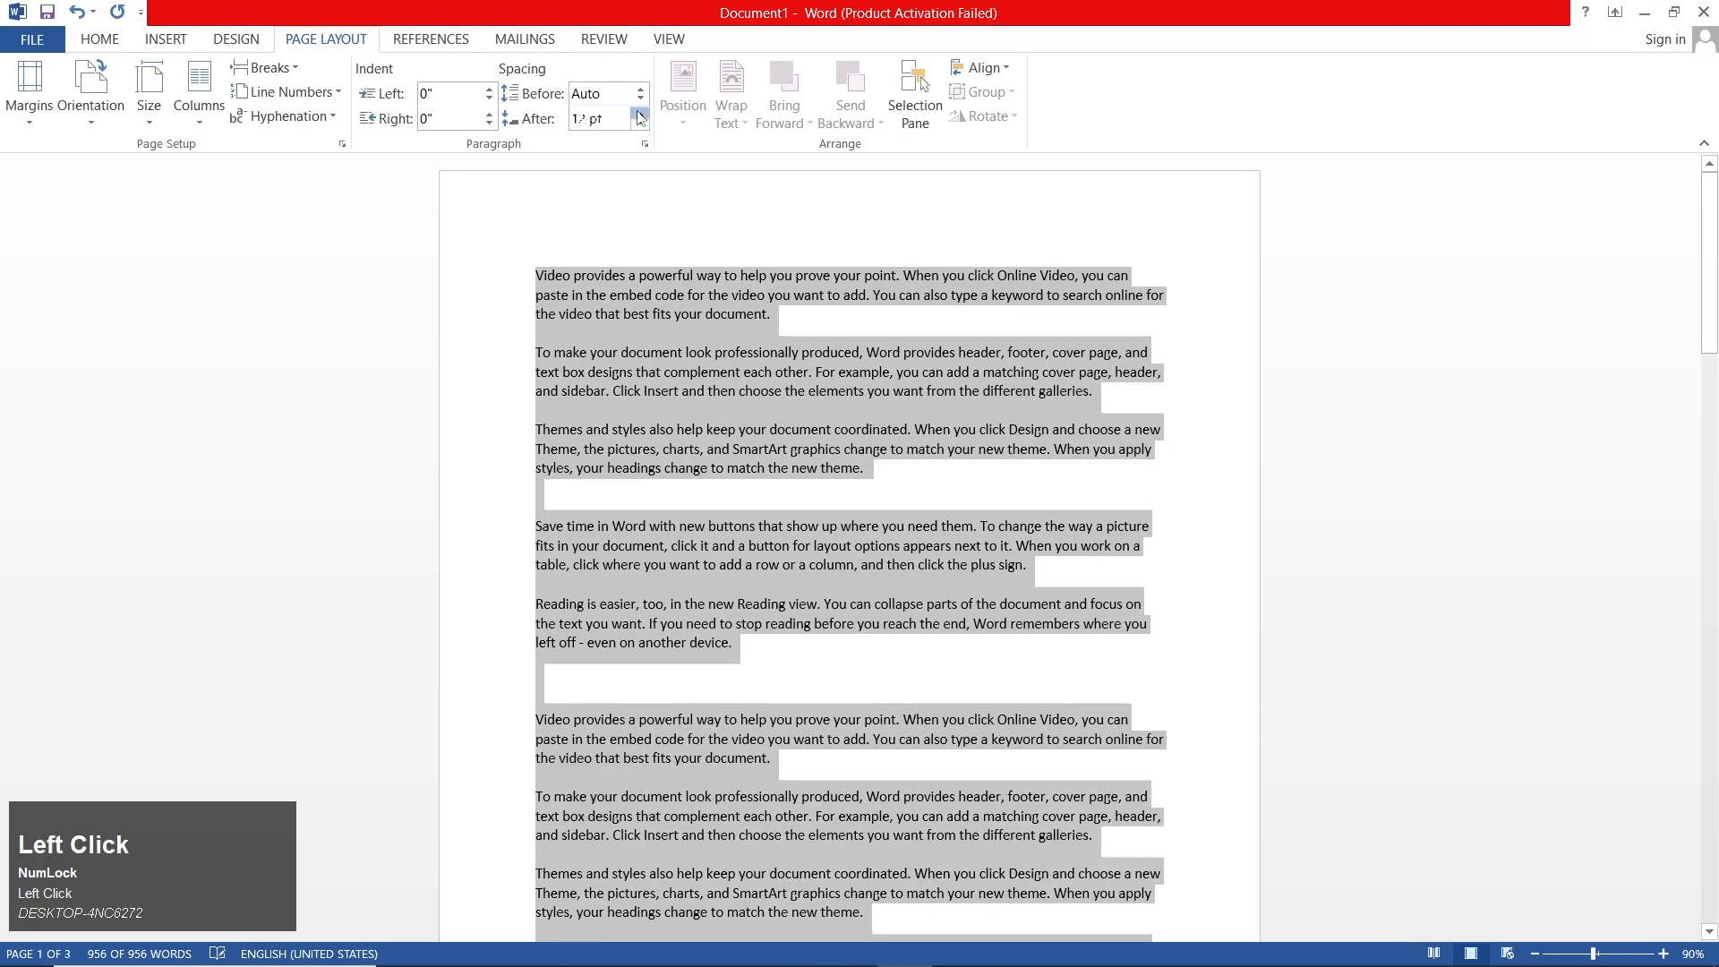
Step: Try larger spacing after the selected paragraphs and set the spacing after to Auto
click(641, 114)
click(641, 114)
click(642, 115)
click(641, 115)
click(640, 123)
click(640, 124)
click(640, 123)
click(640, 124)
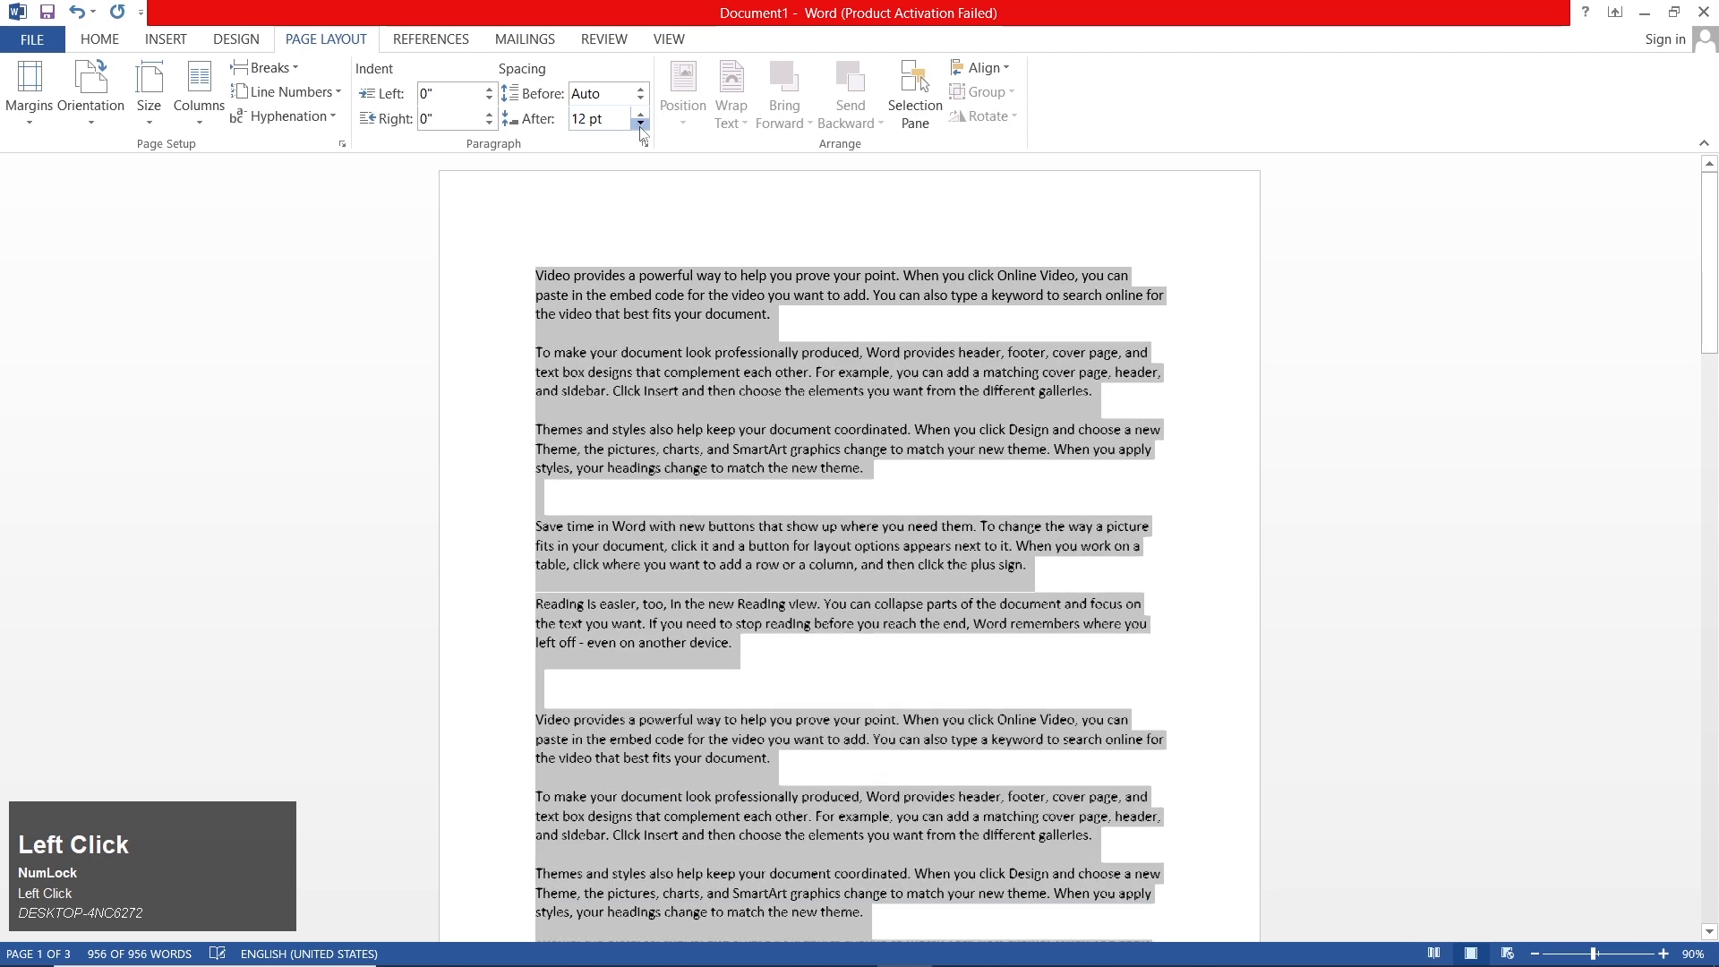
click(640, 124)
click(640, 124)
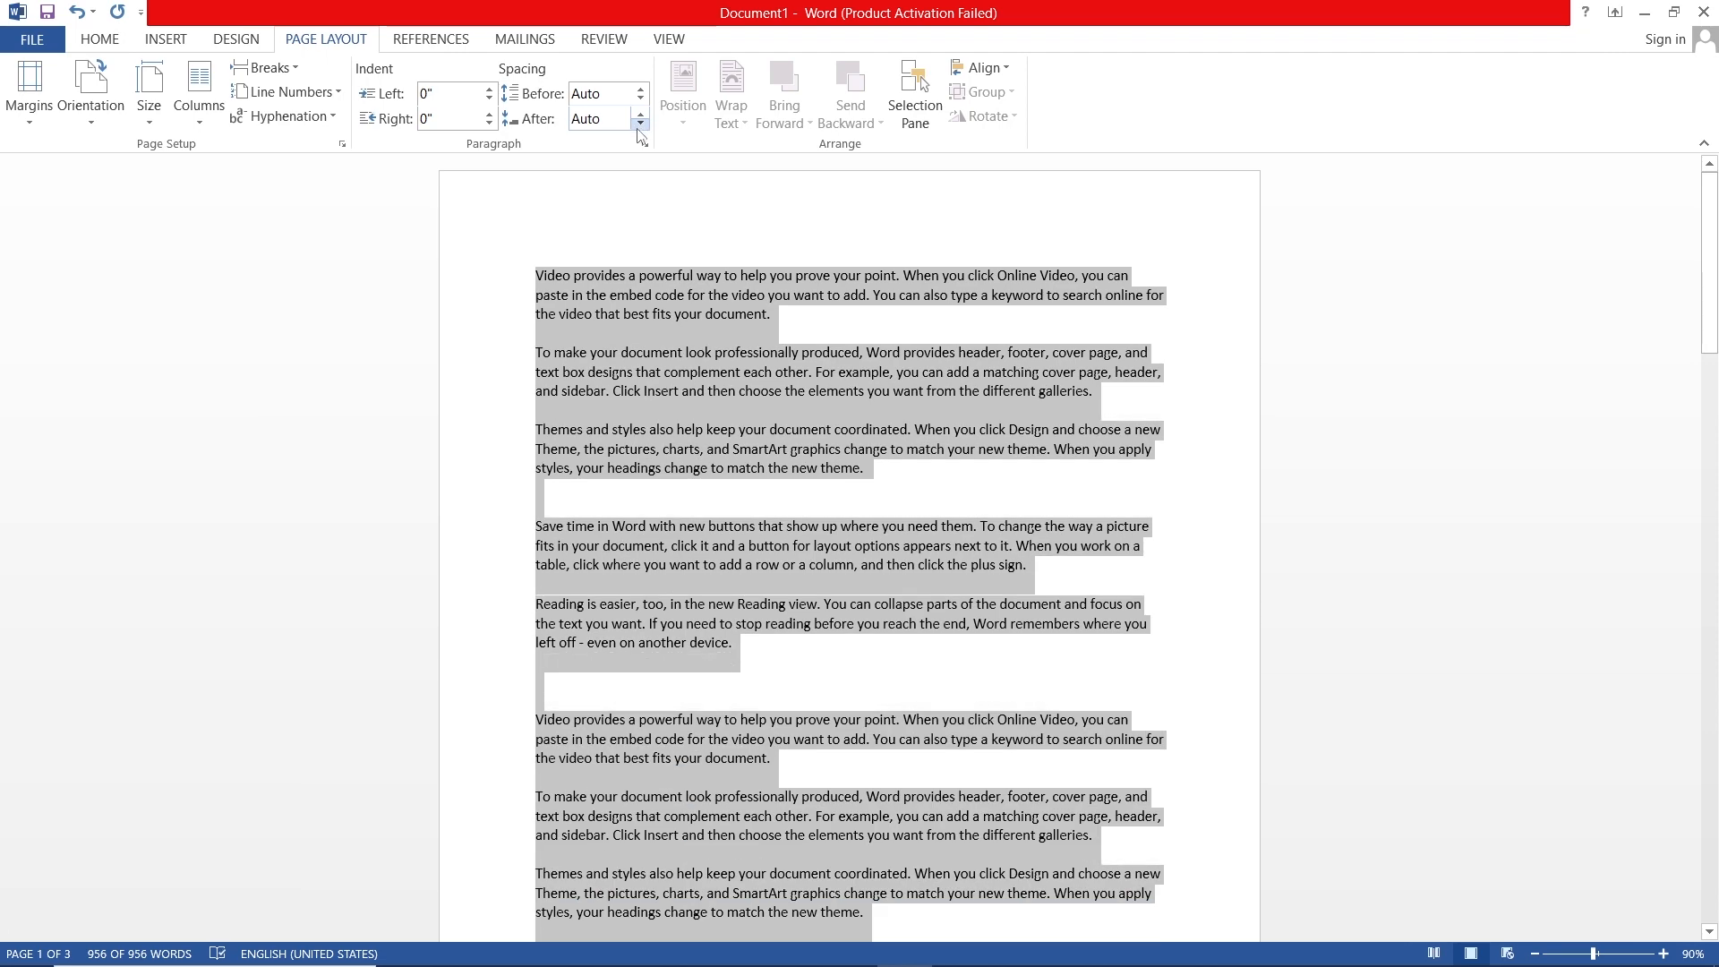
click(641, 124)
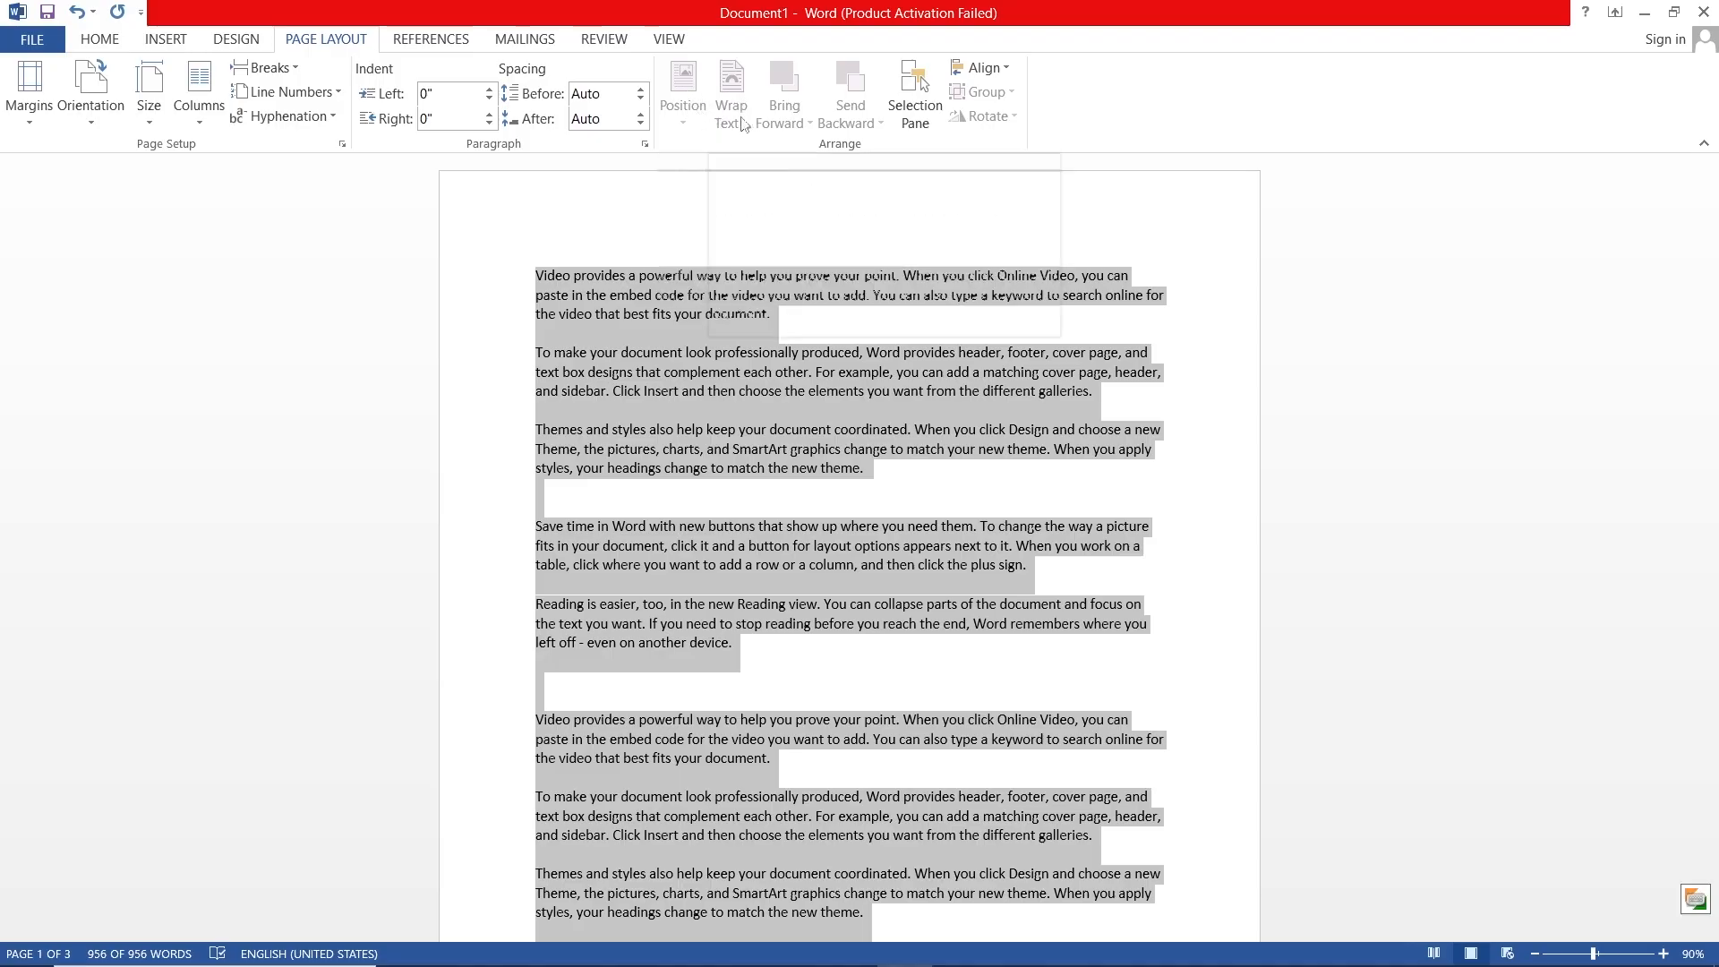
Step: Draw a near-circular oval over the middle of the second to fourth paragraphs on the first page
click(166, 40)
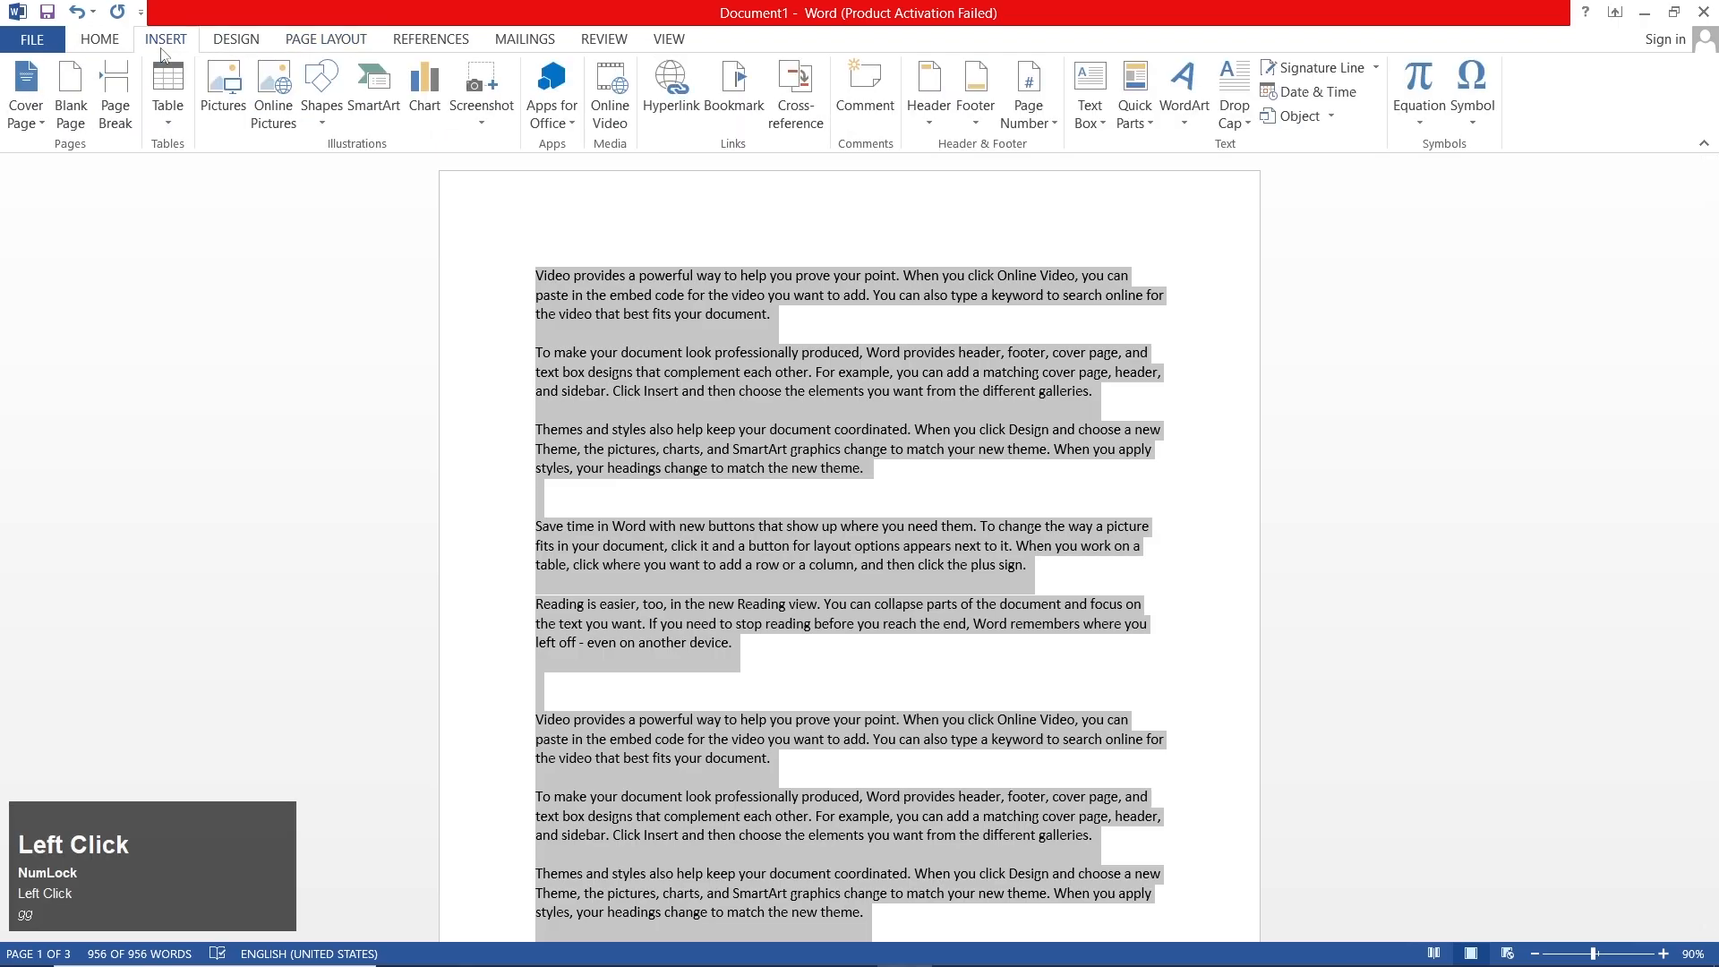
click(324, 116)
click(397, 171)
mouse_move(672, 344)
mouse_down()
mouse_move(957, 616)
mouse_move(902, 559)
mouse_up()
Step: Examine how the position presets with text wrapping would place the circle on the page
click(341, 44)
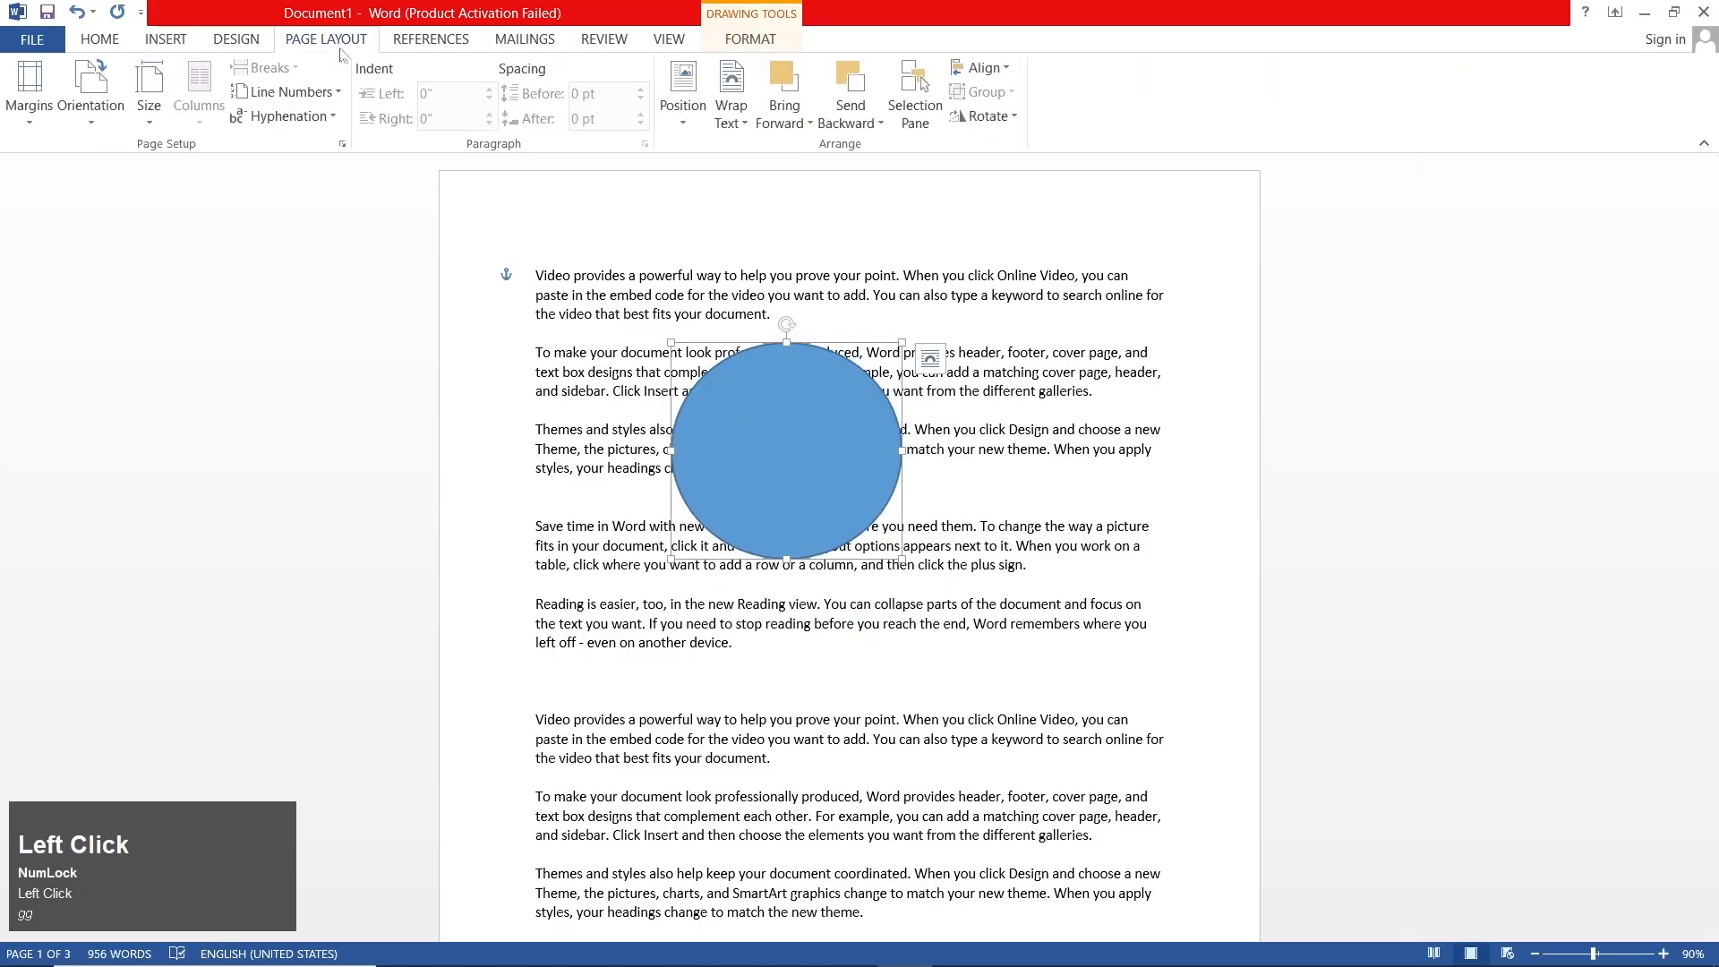
click(697, 112)
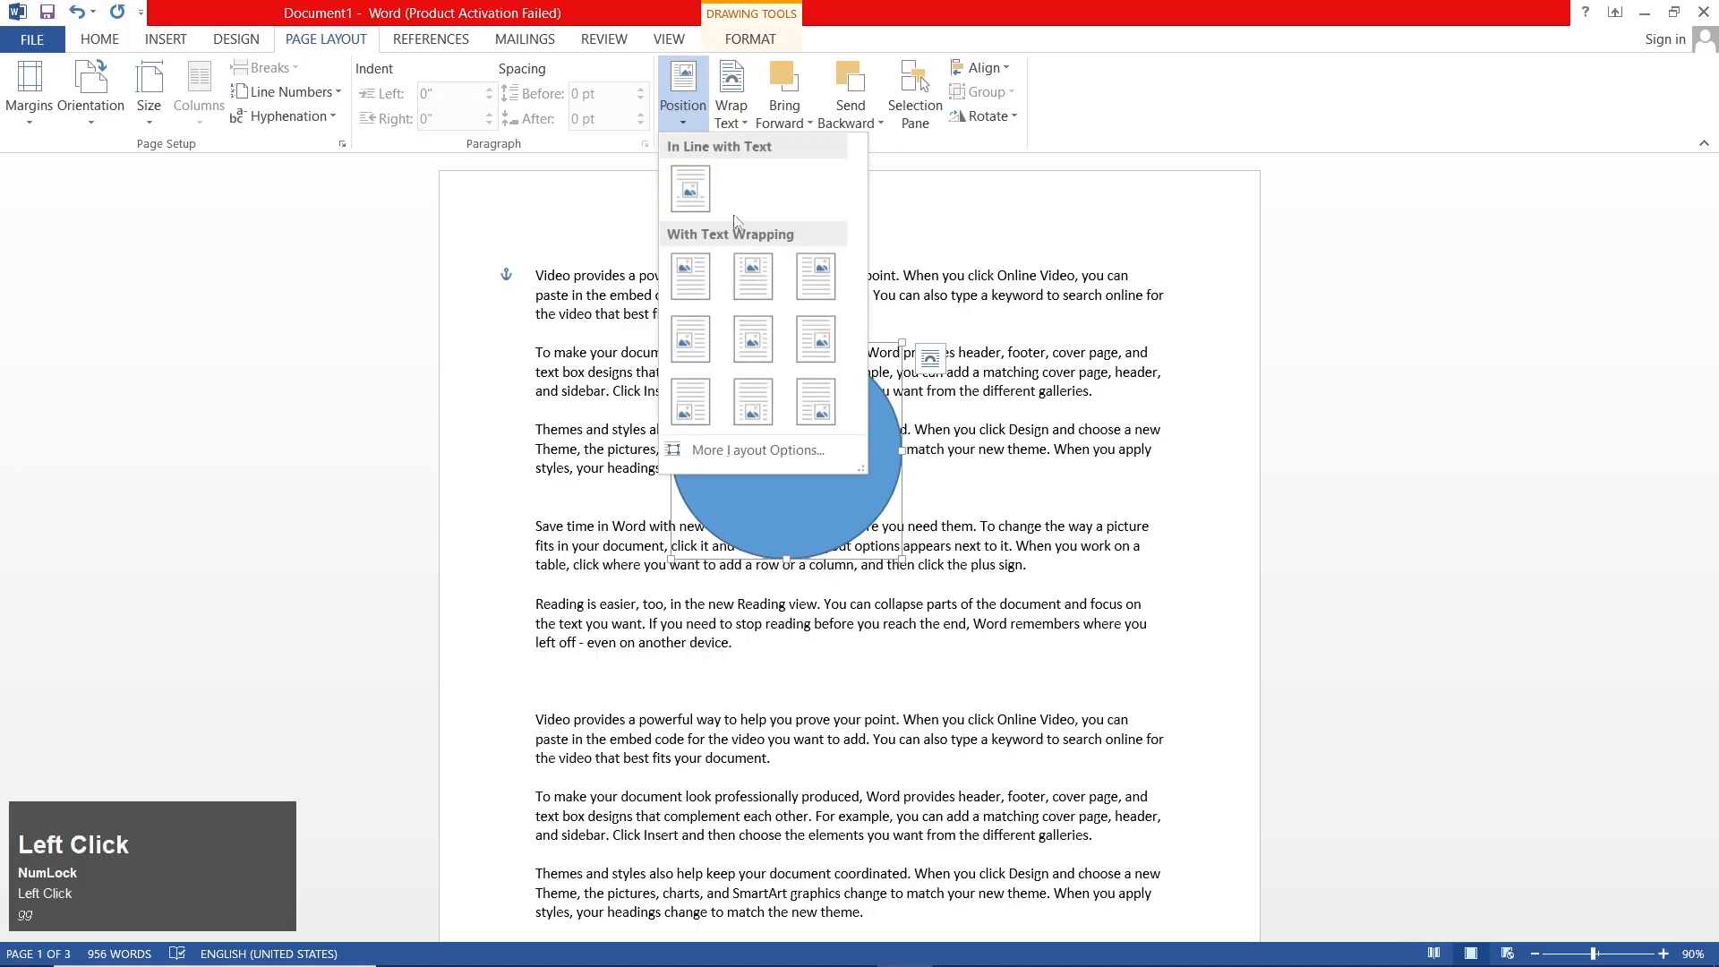
click(947, 326)
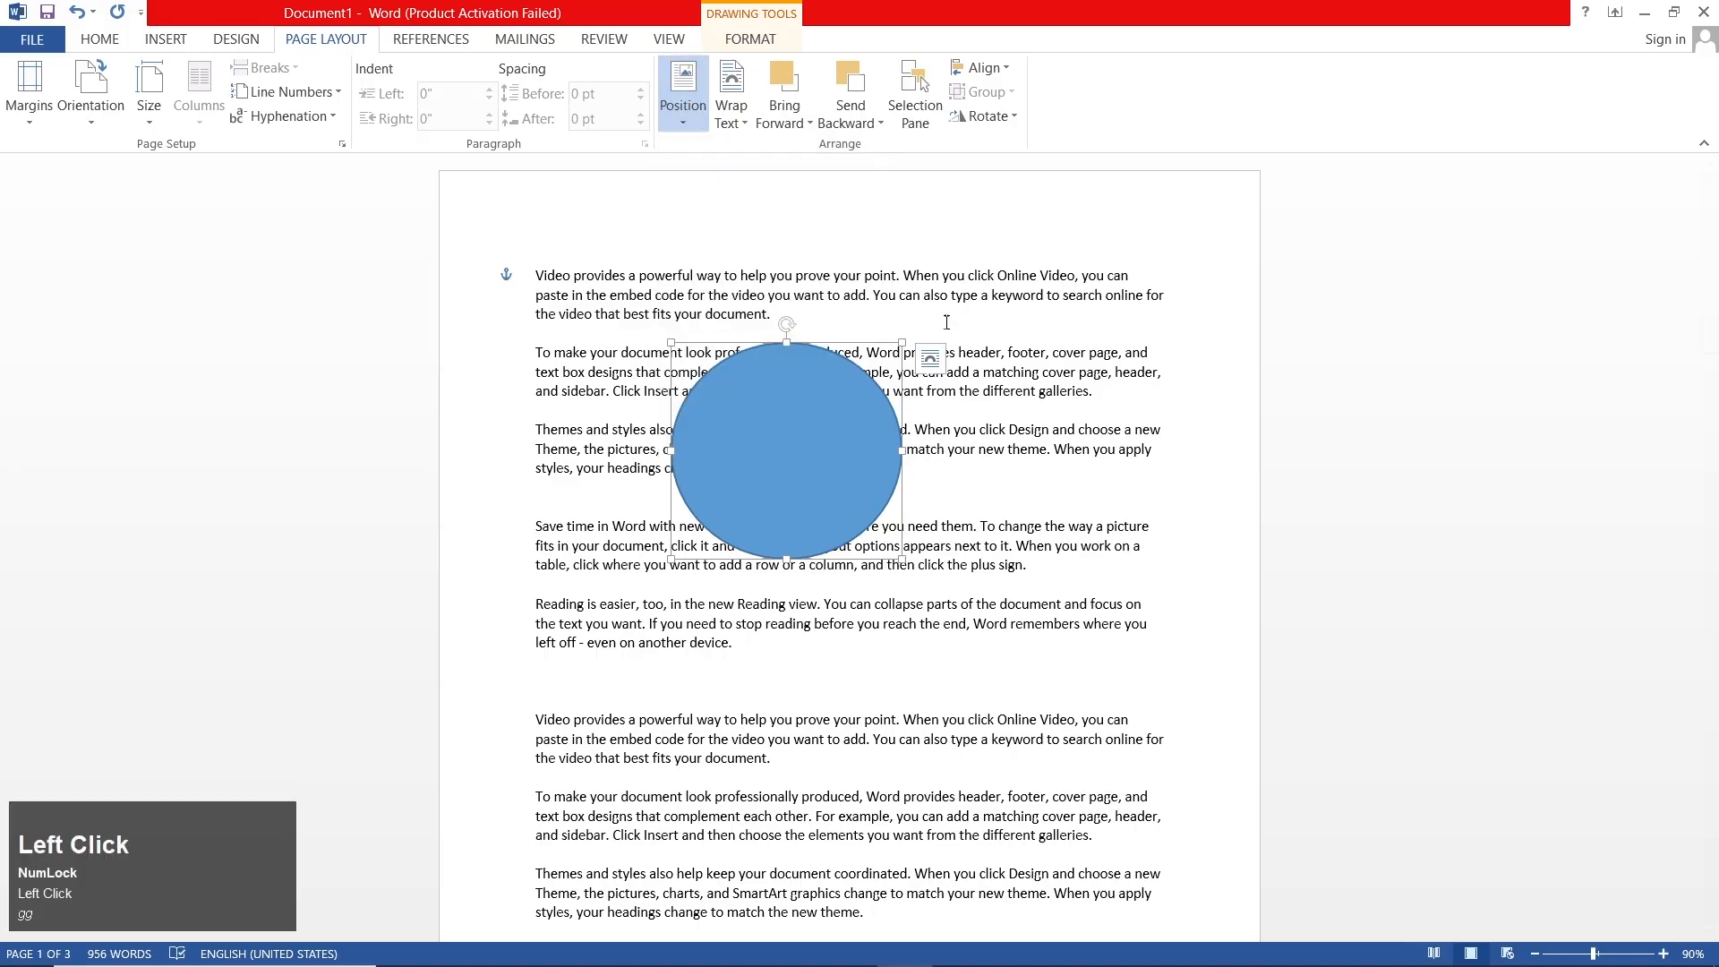
click(694, 121)
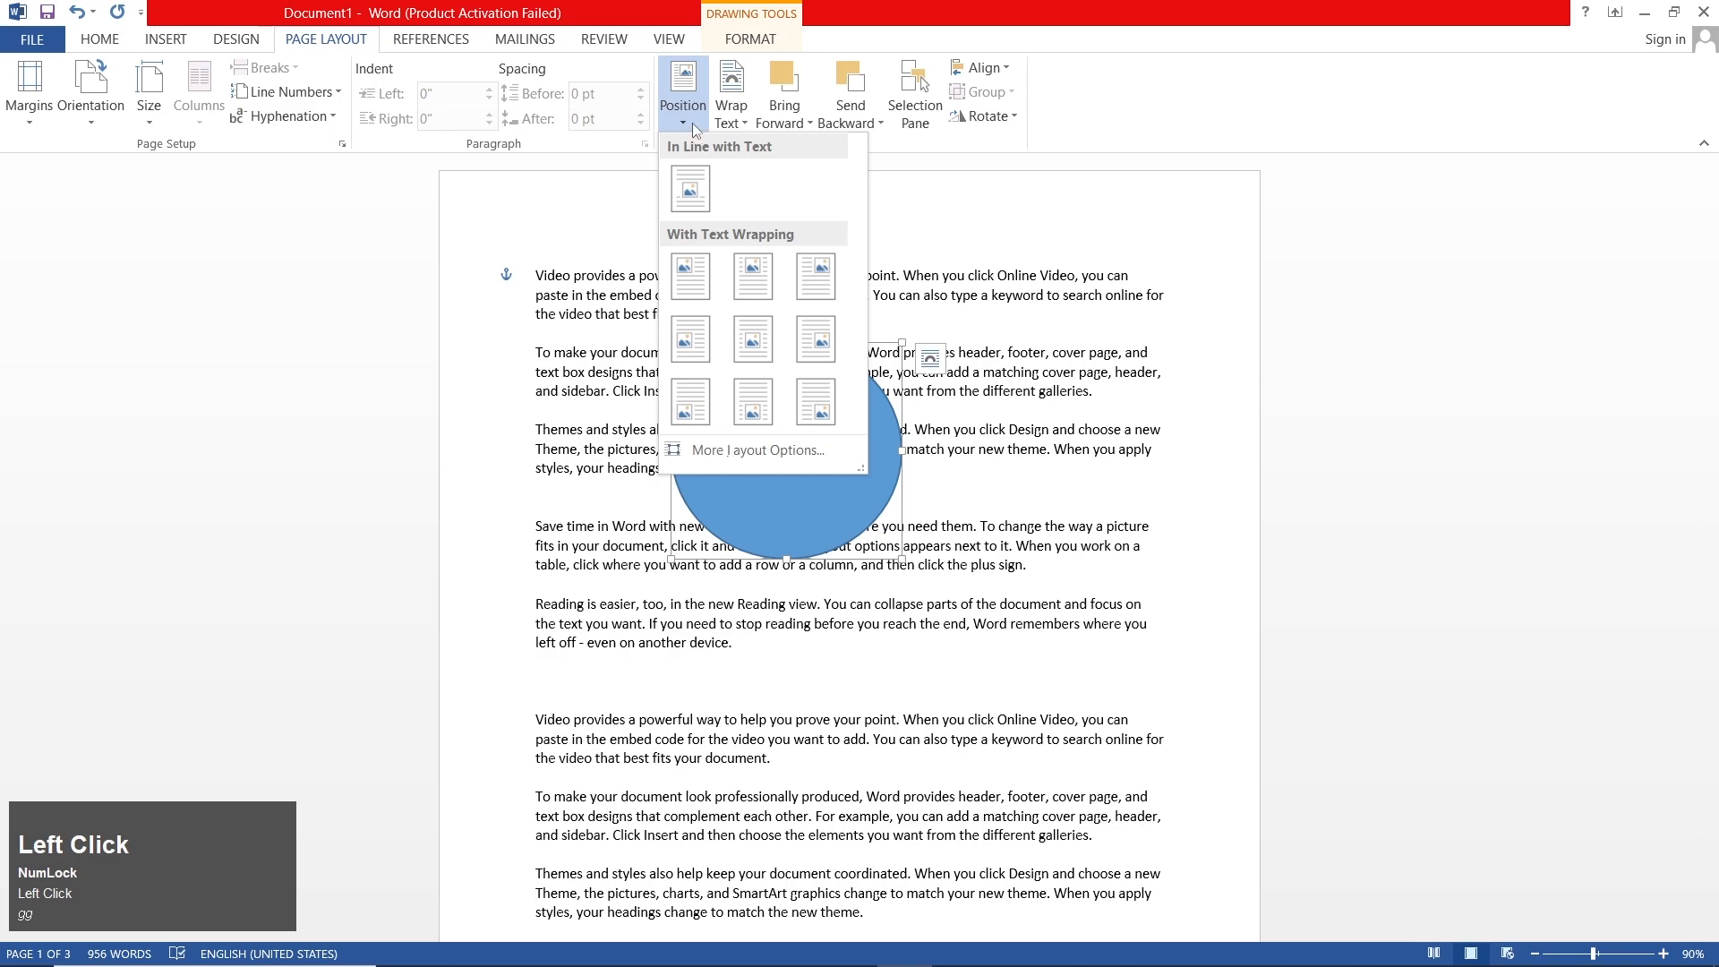
click(966, 297)
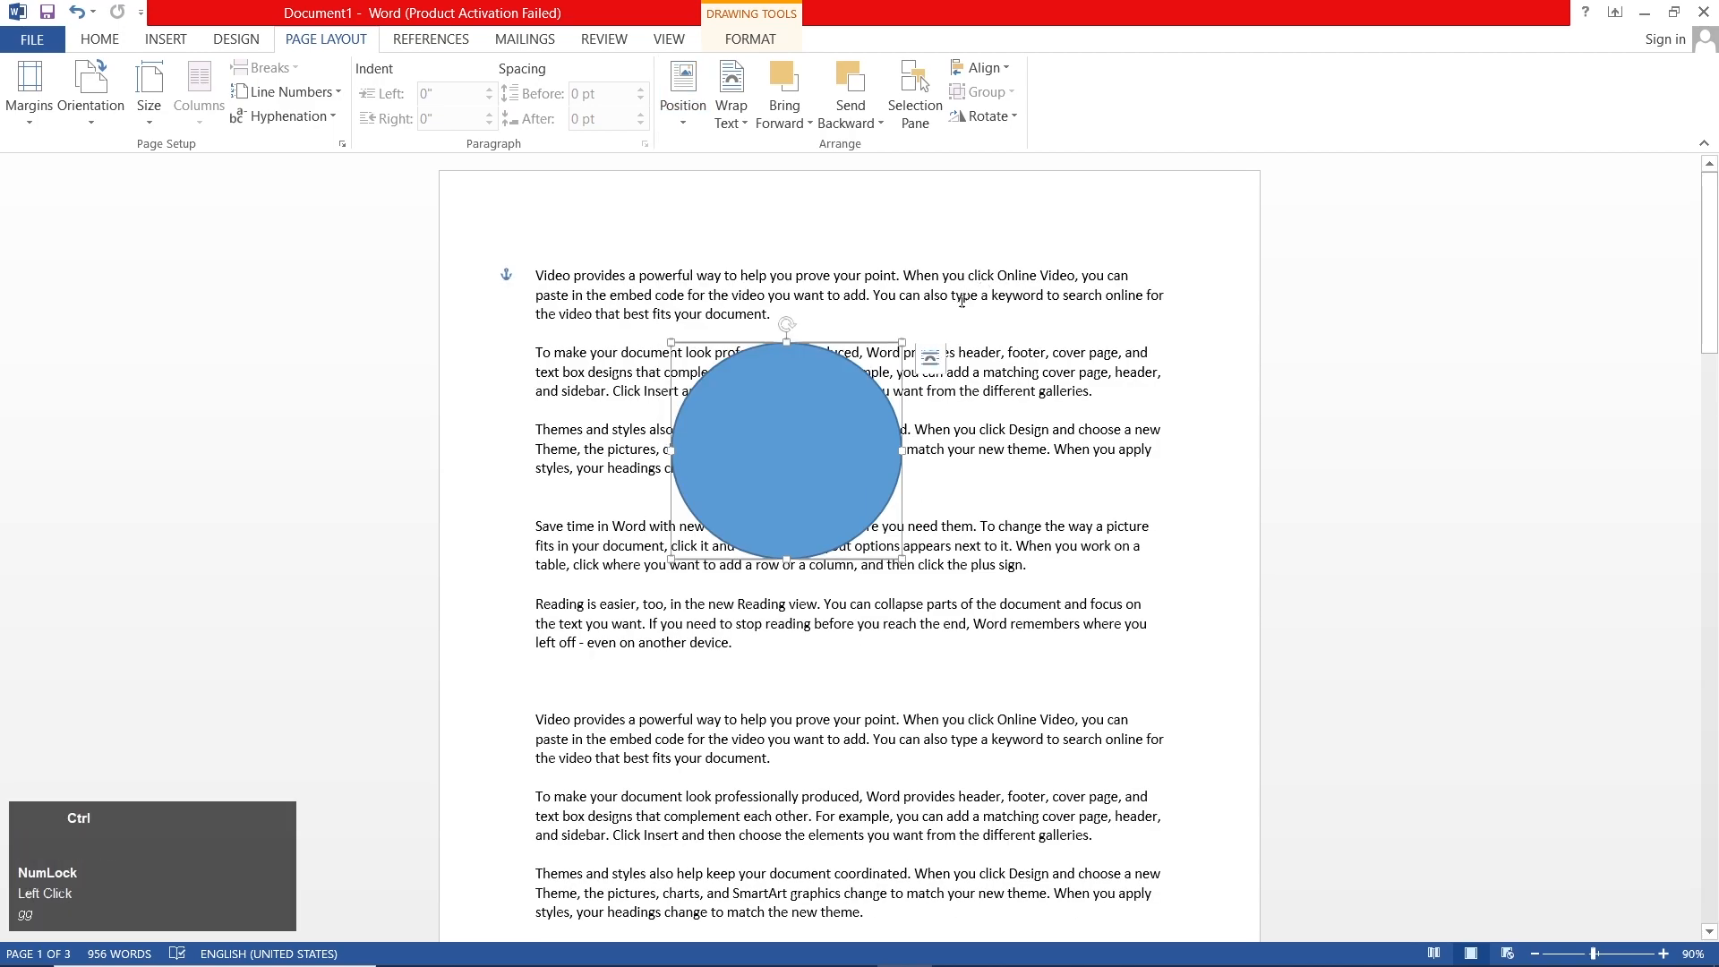
scroll(966, 297, down, 6)
click(682, 121)
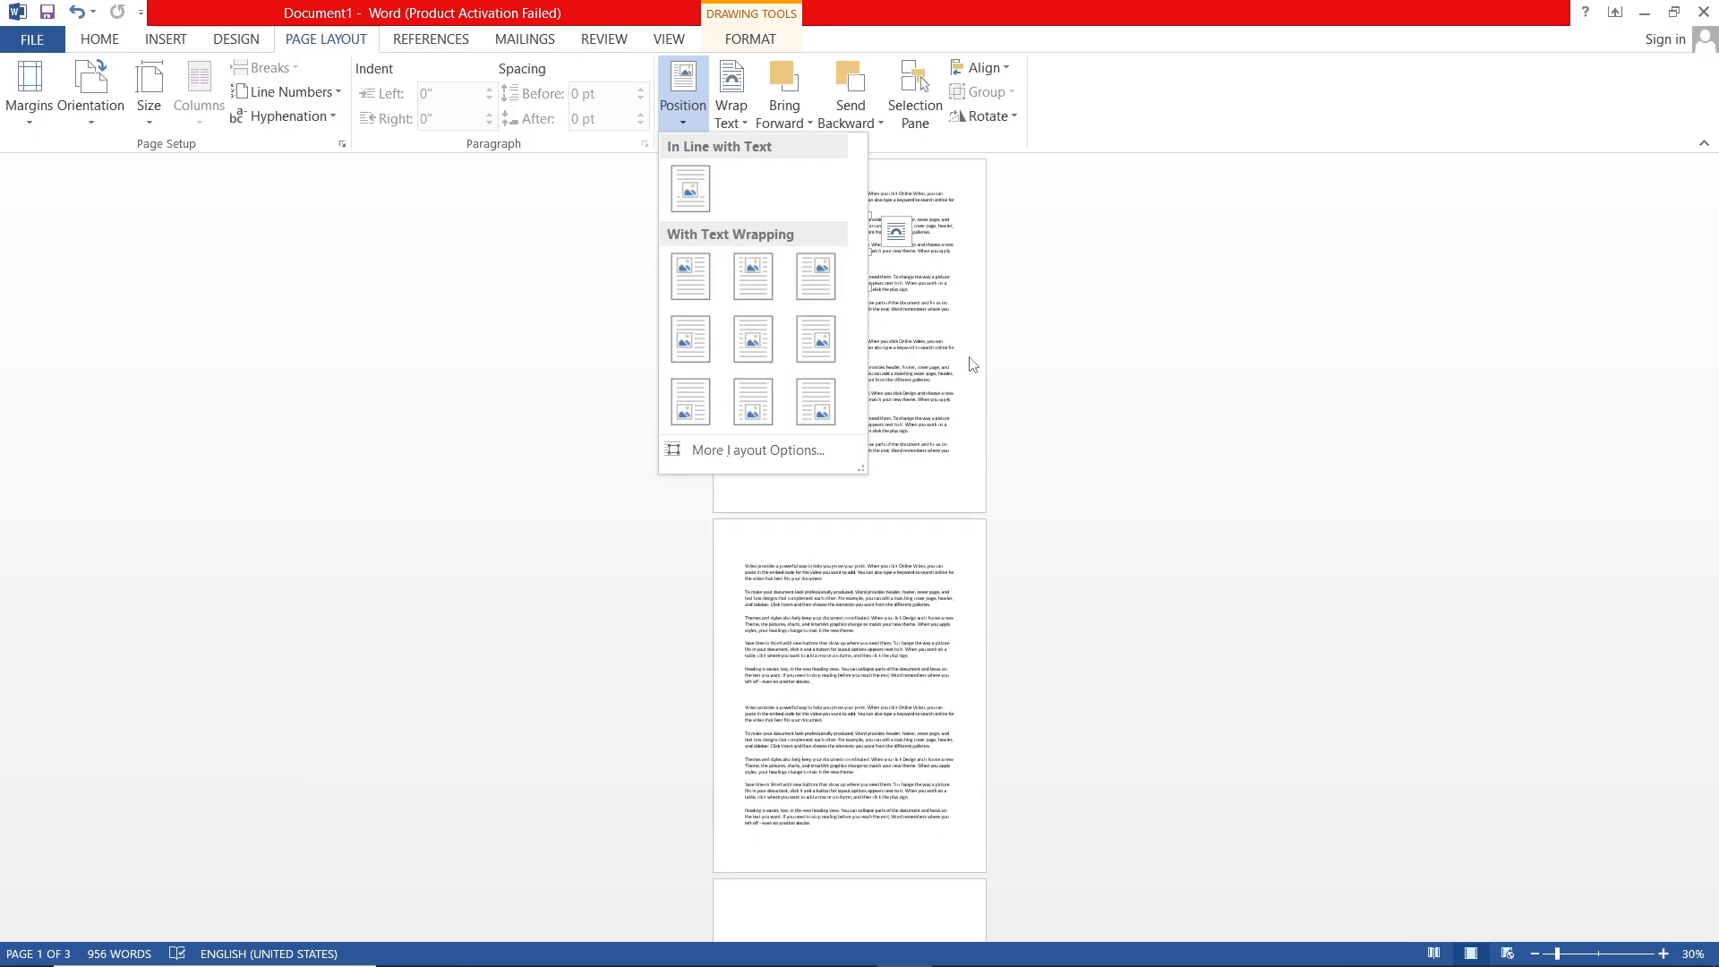
scroll(969, 358, up, 3)
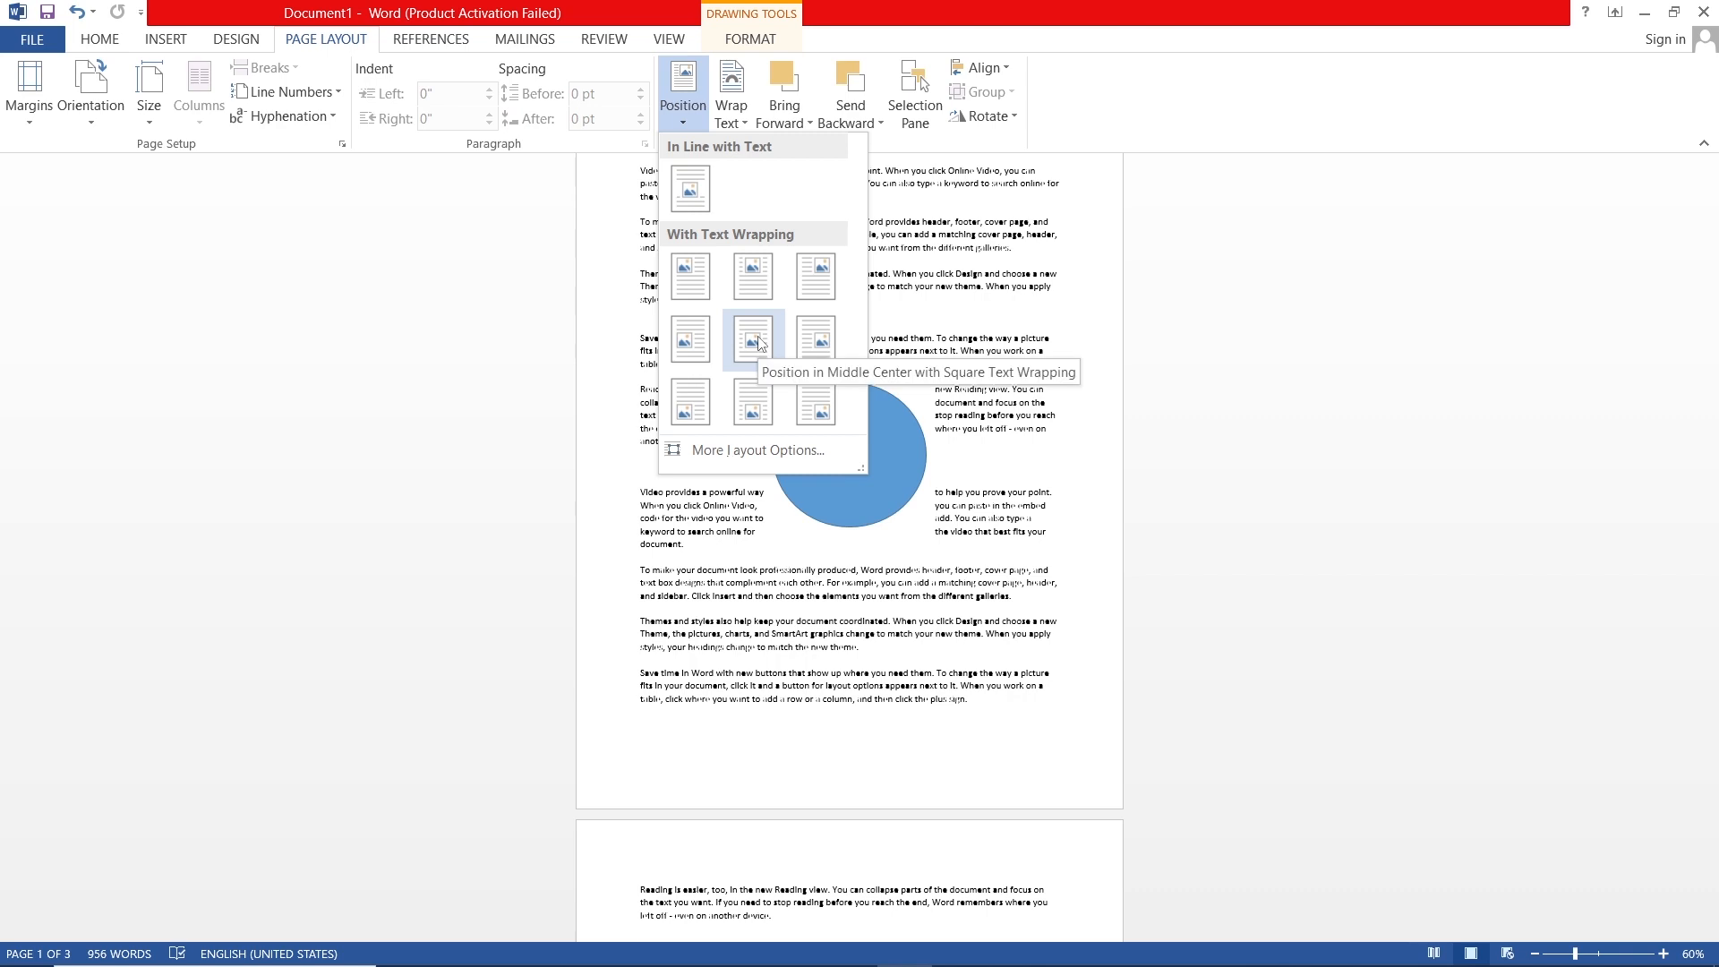
Step: Try Behind Text wrapping on the circle and return it to In Front of Text
click(728, 108)
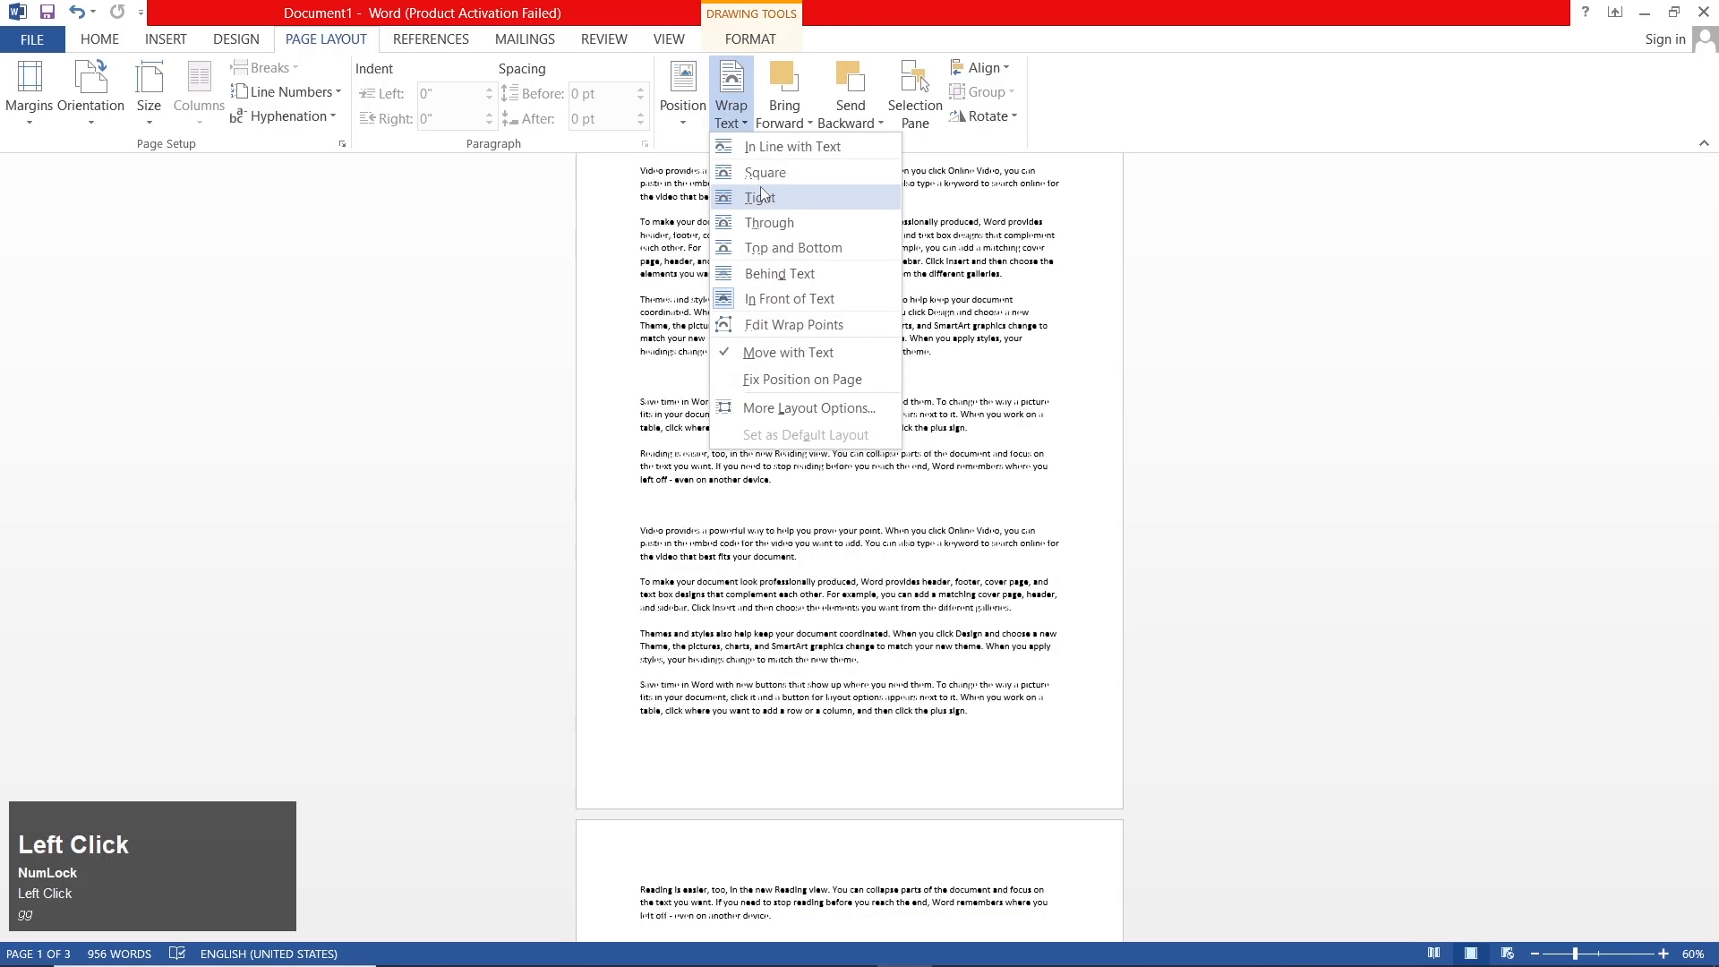
click(775, 274)
ctrl+scroll(806, 301, up, 7)
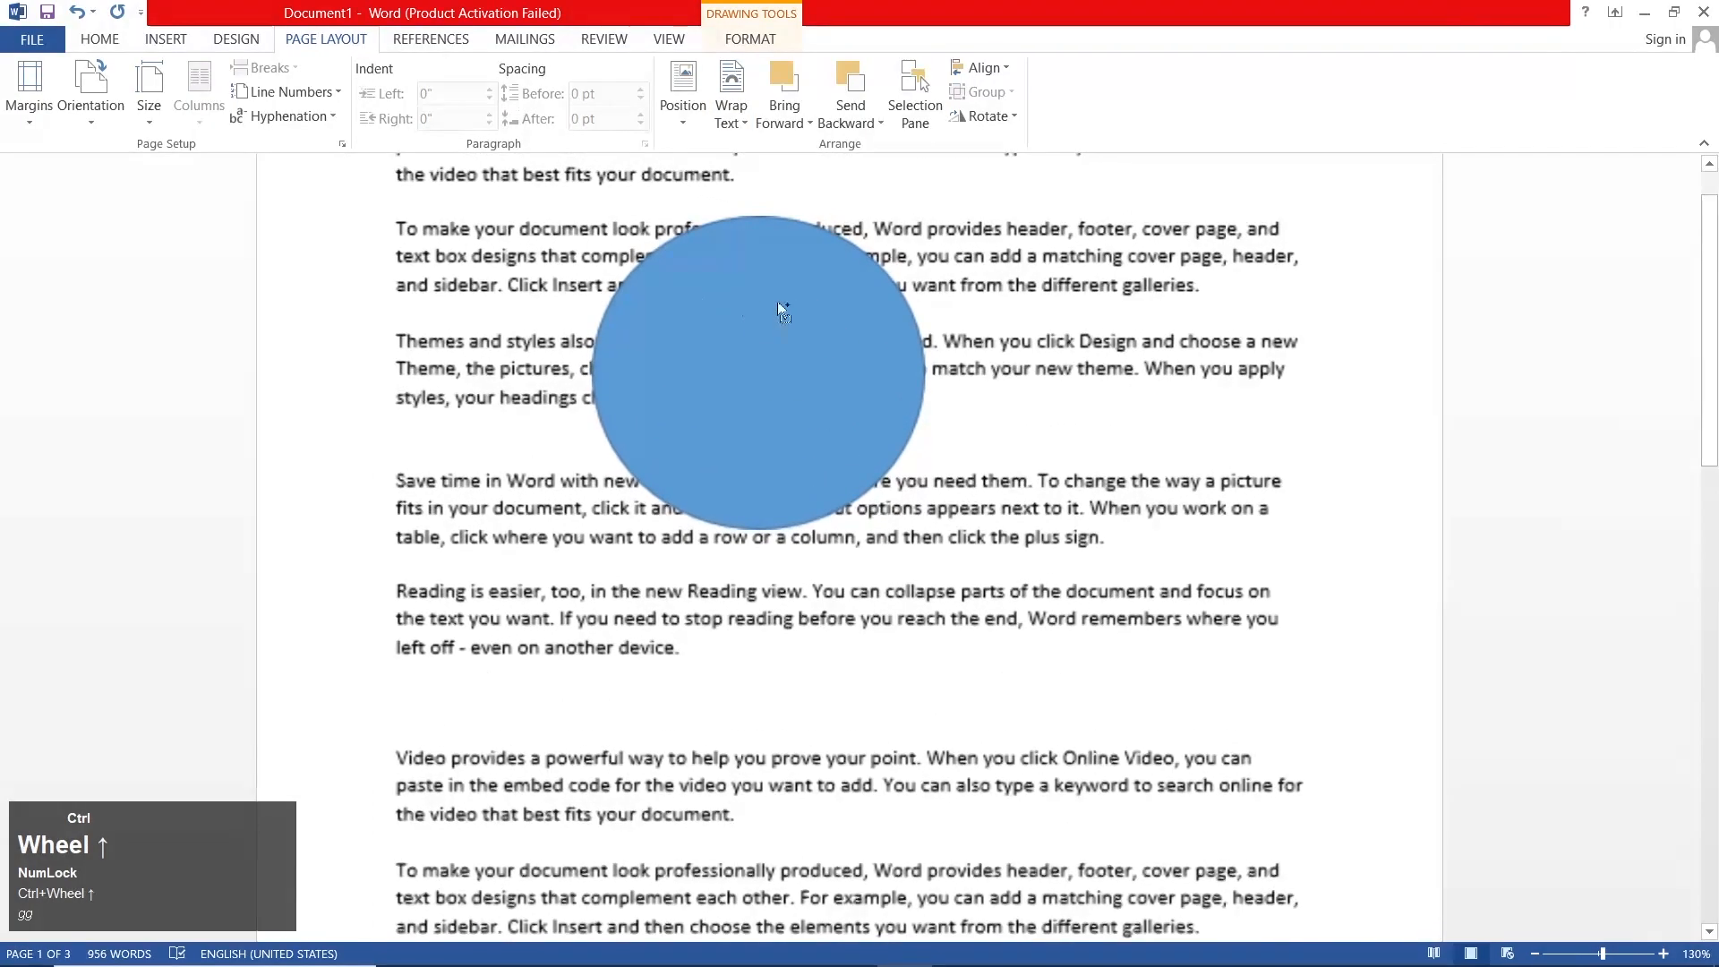
scroll(660, 287, up, 3)
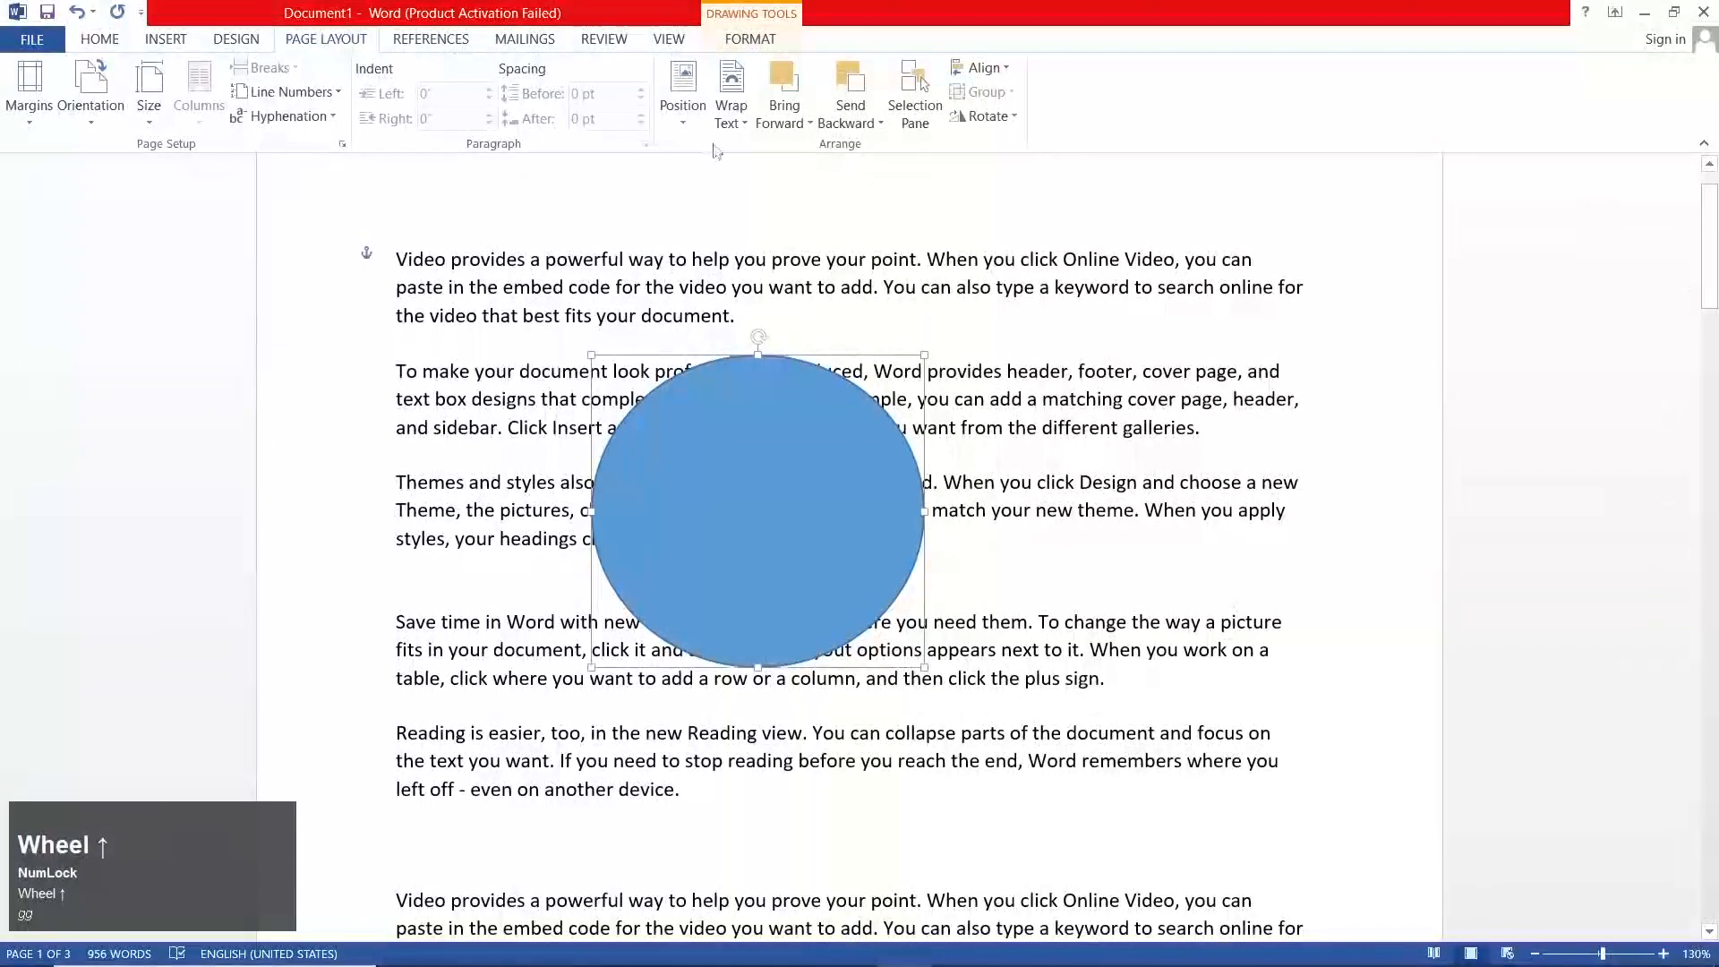
click(731, 102)
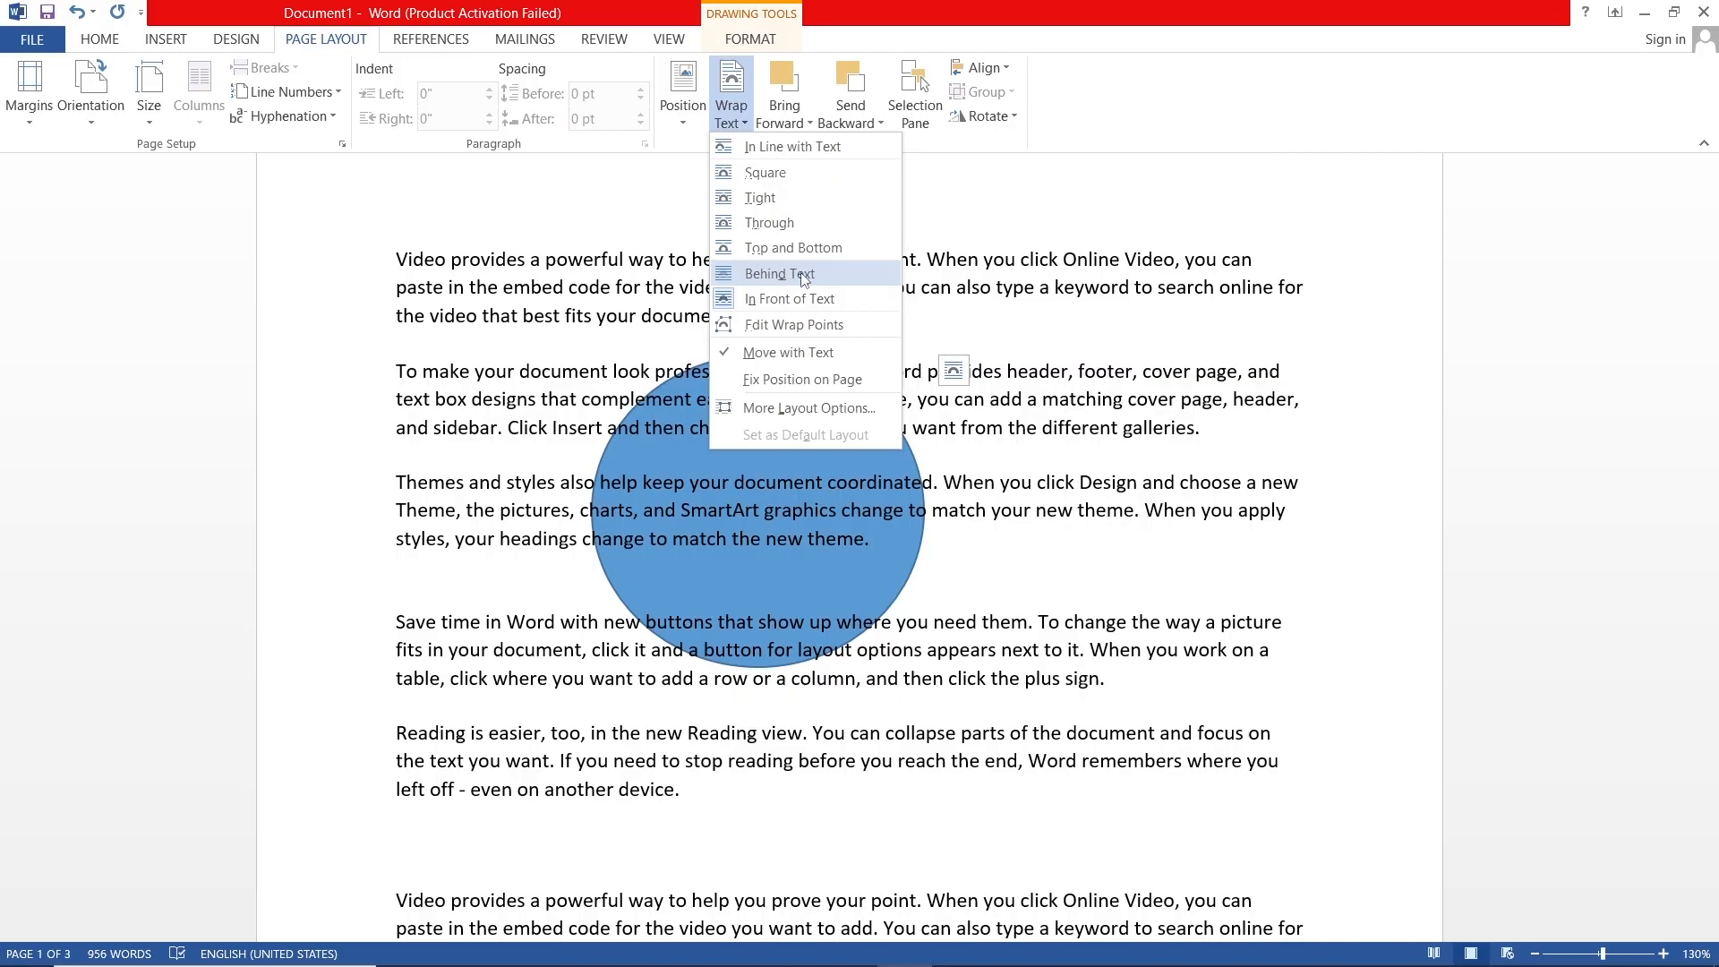
click(804, 278)
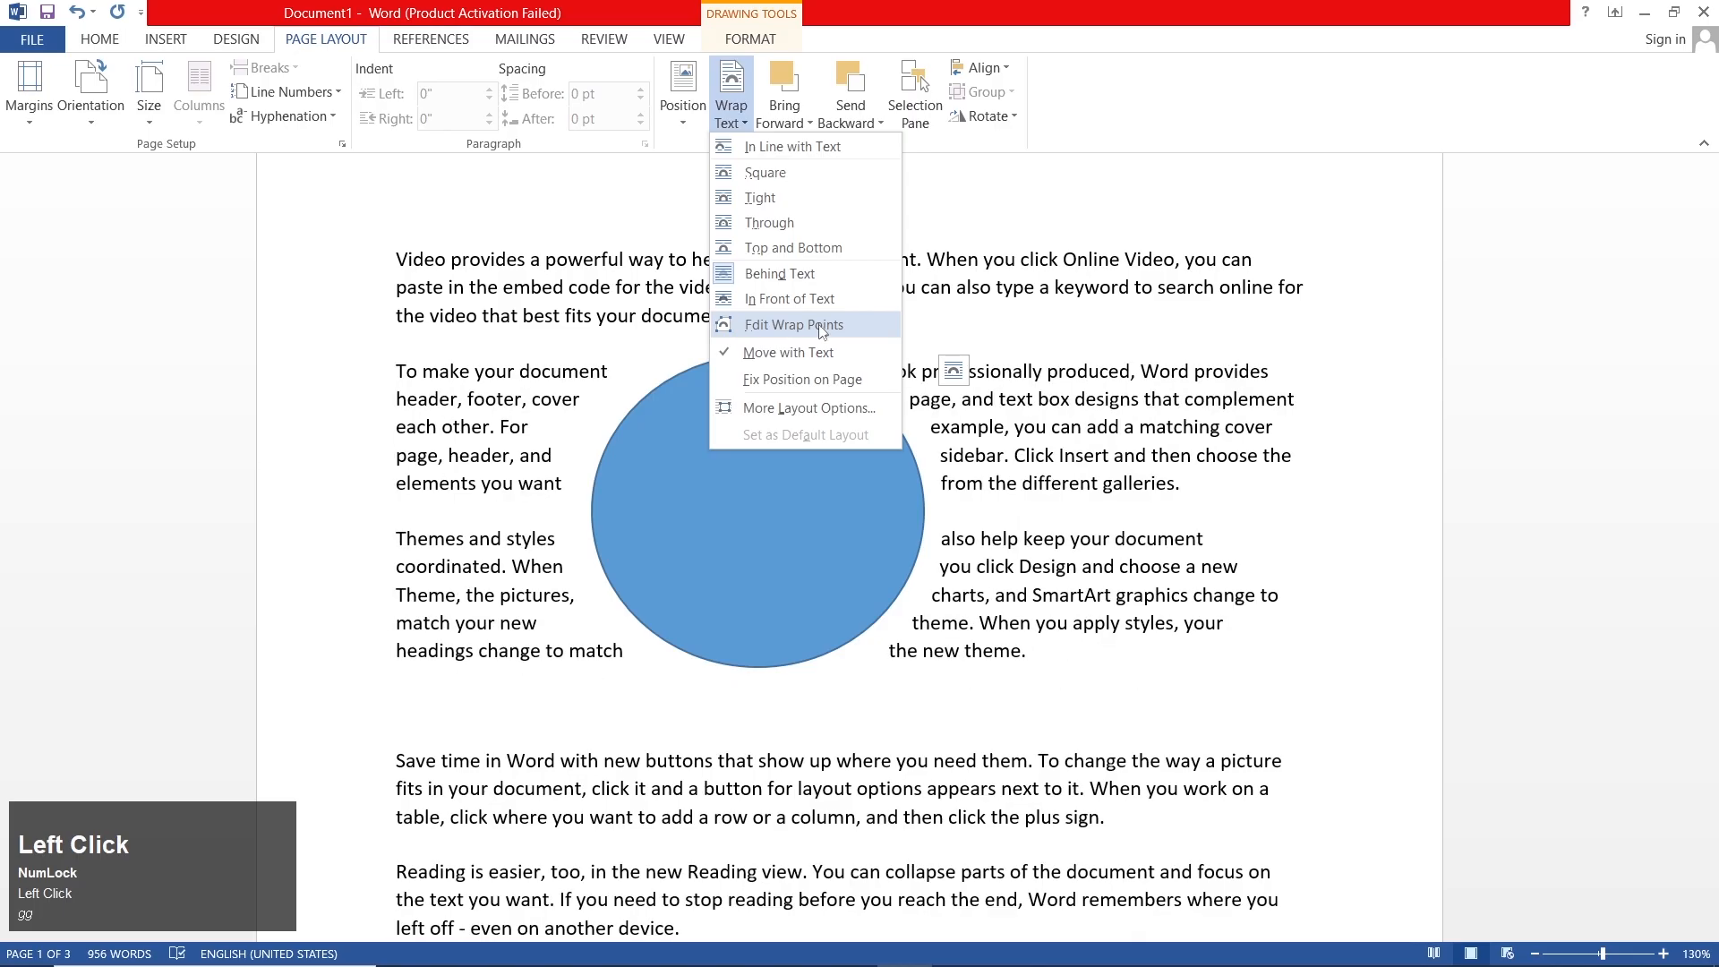
click(822, 301)
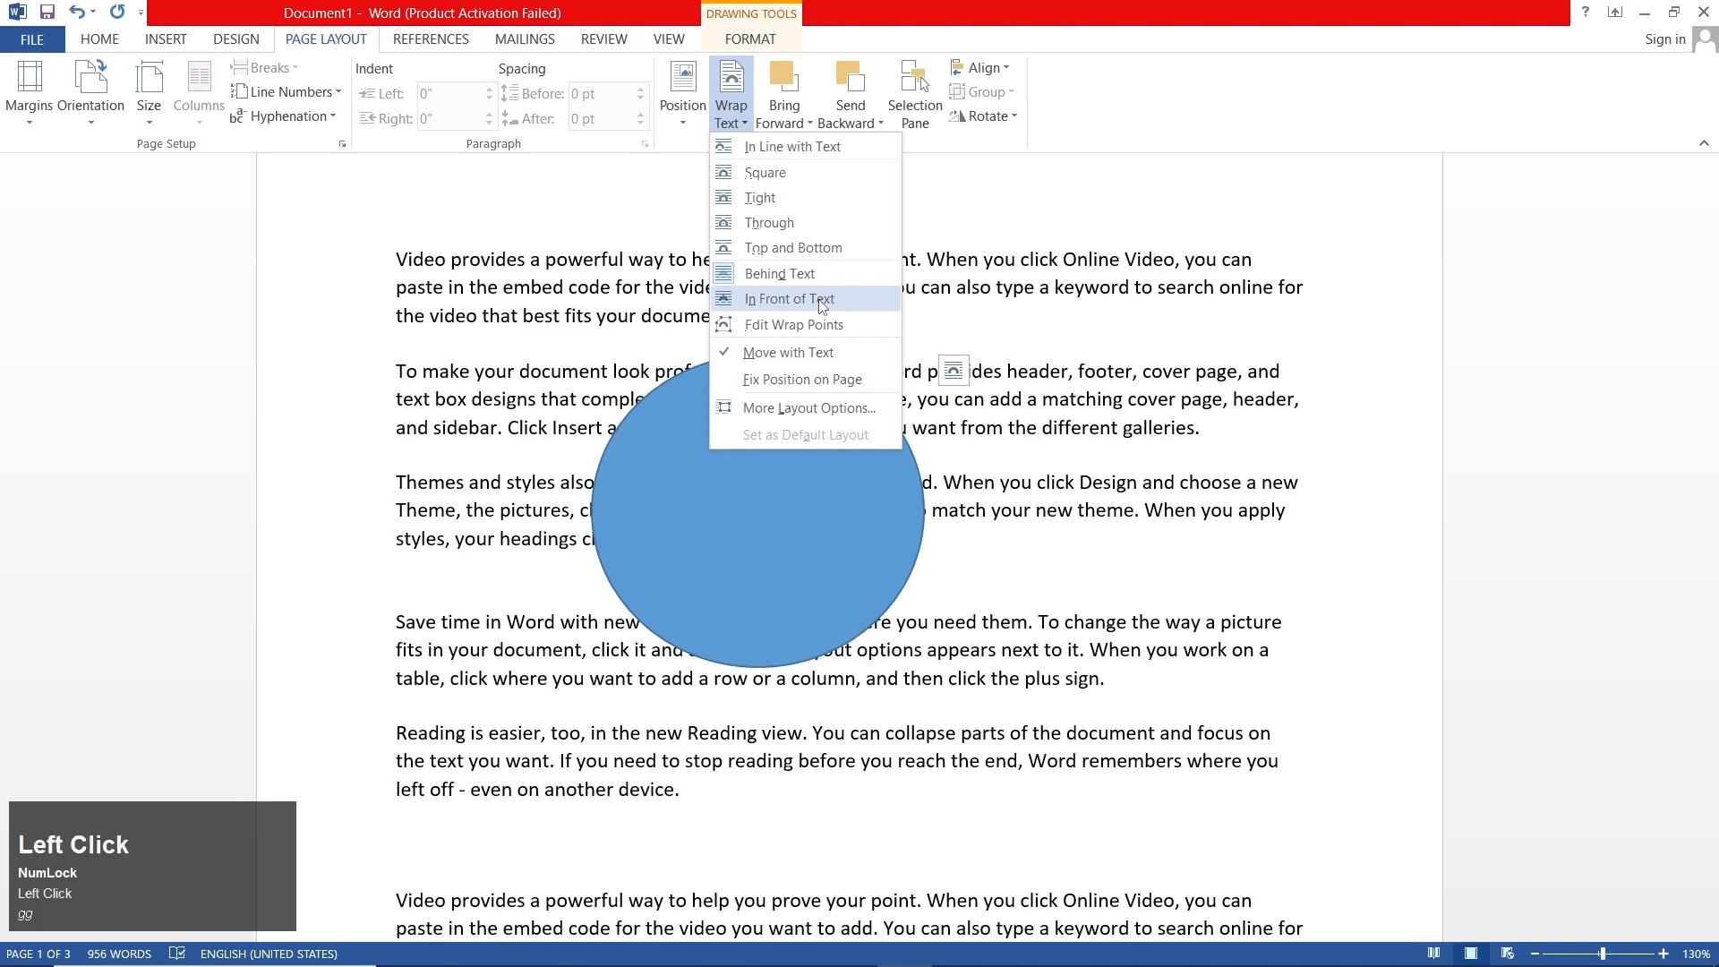
Step: Try the circle slightly higher and further left, compare Behind Text wrapping there, and undo the move
drag(764, 469, 709, 387)
click(730, 113)
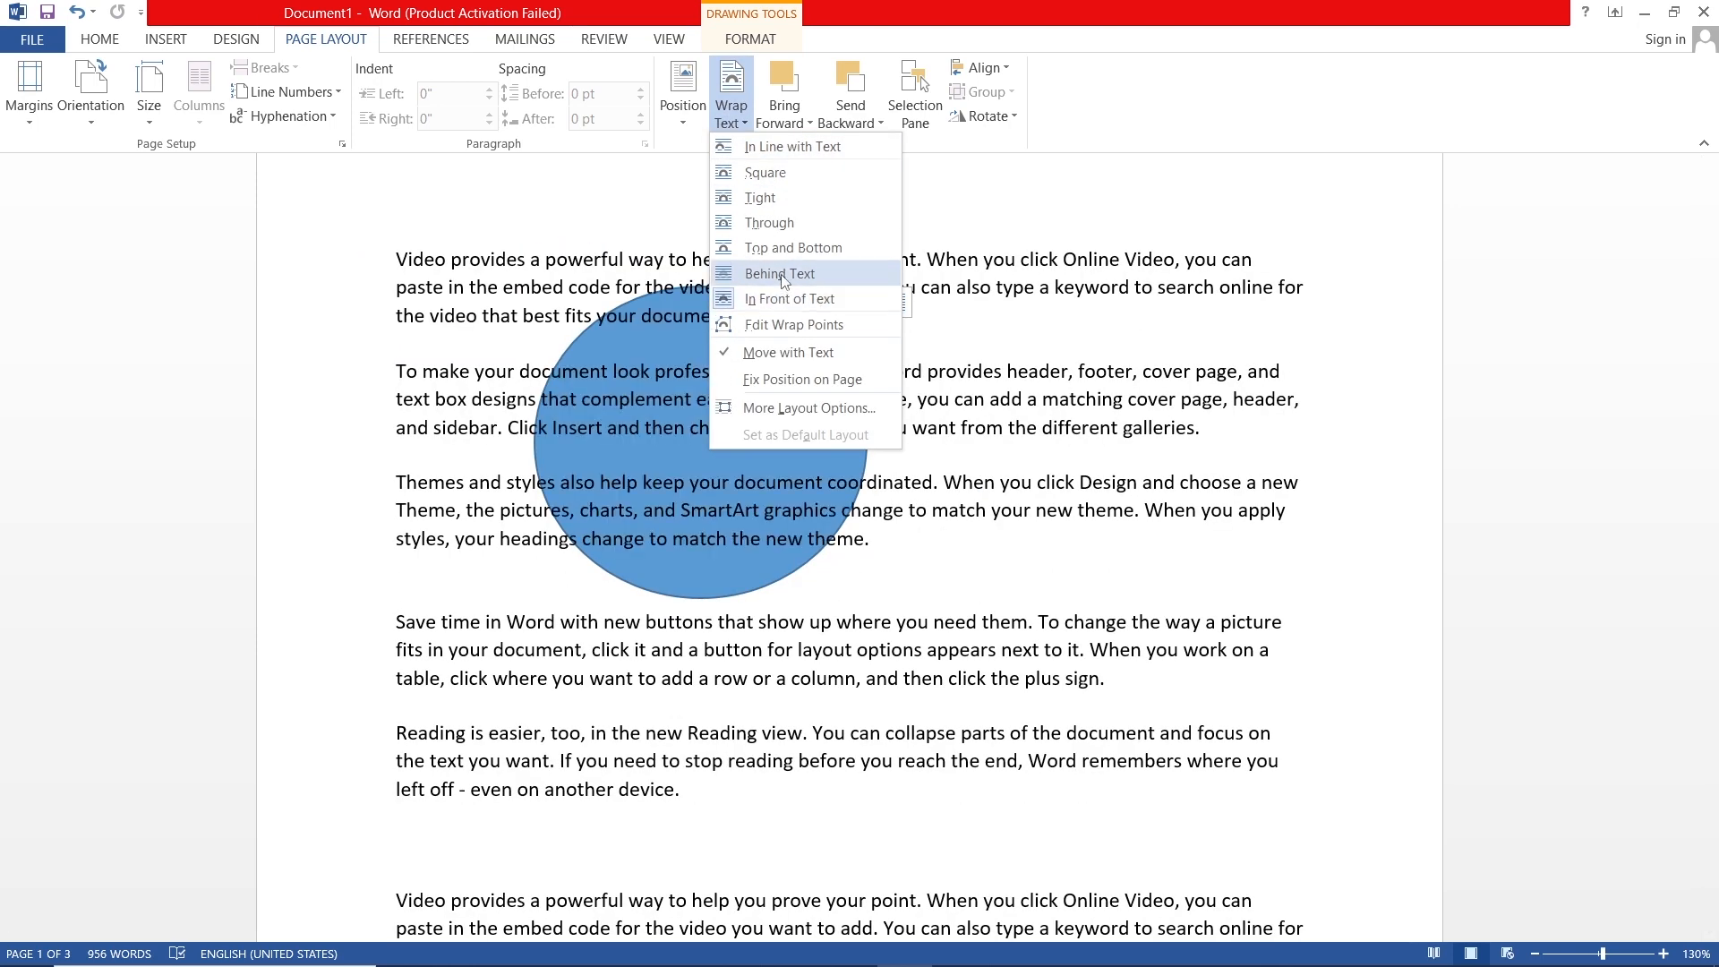
click(784, 273)
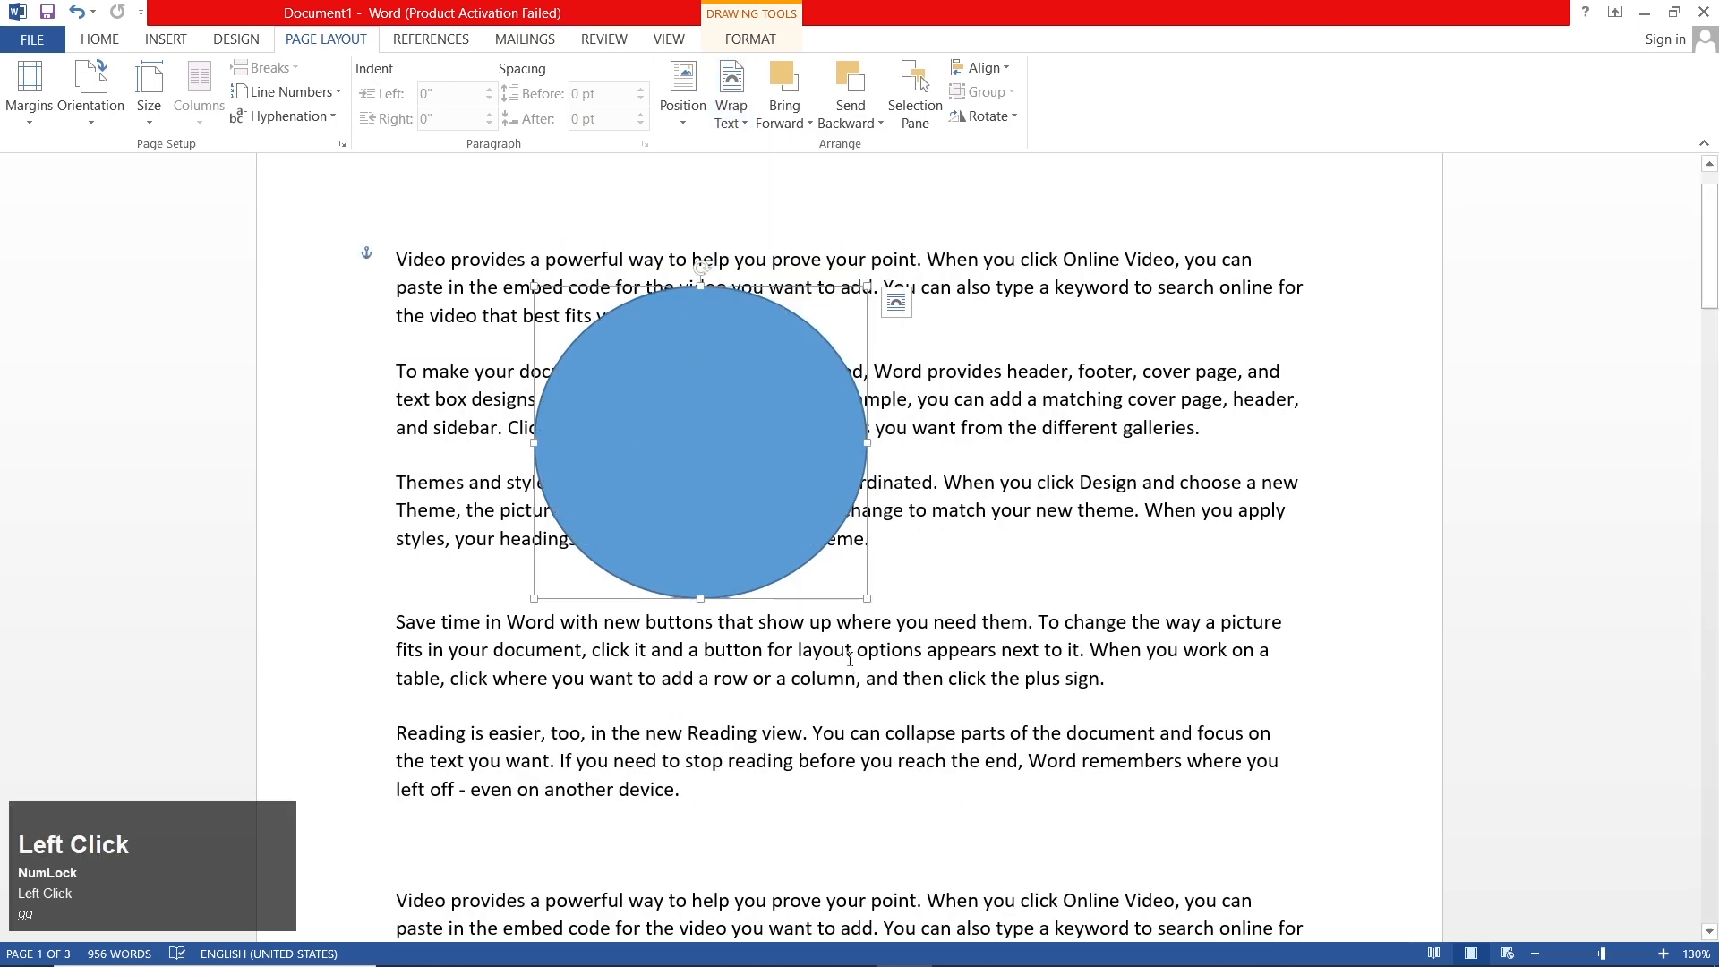
drag(754, 394, 772, 464)
key(ctrl+z)
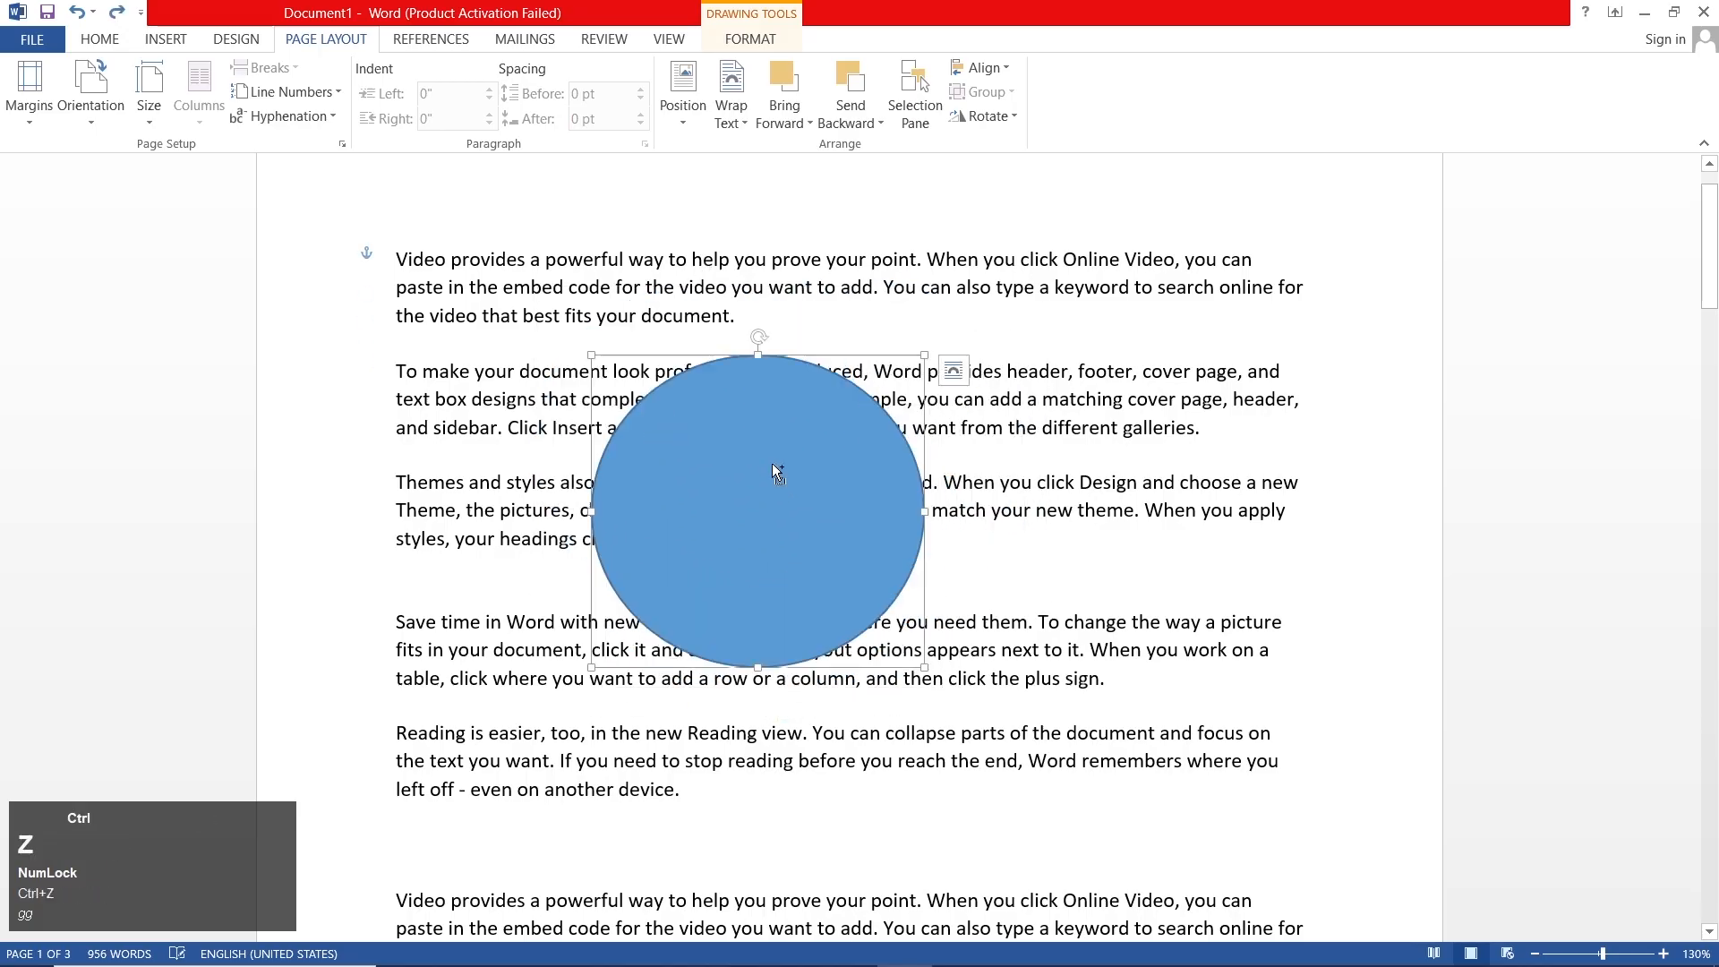
Step: Delete the entire document content and draw a rectangle about 2.31" wide and 2.51" high near the page's upper left
key(ctrl+a)
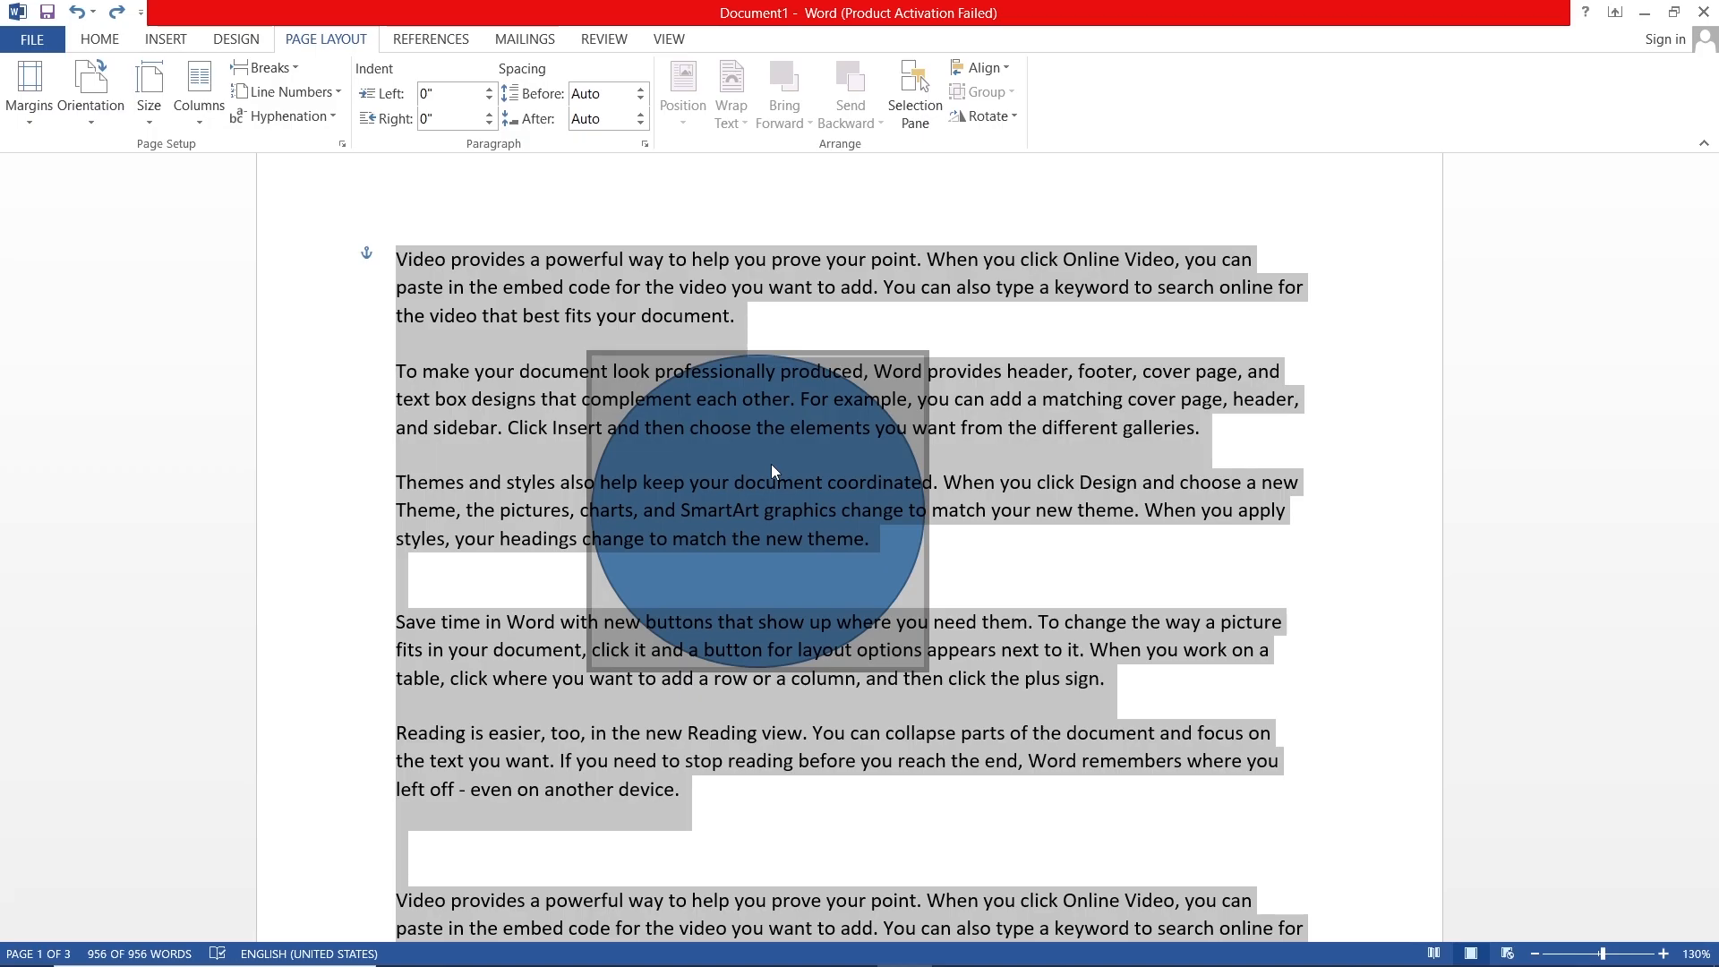
key(Delete)
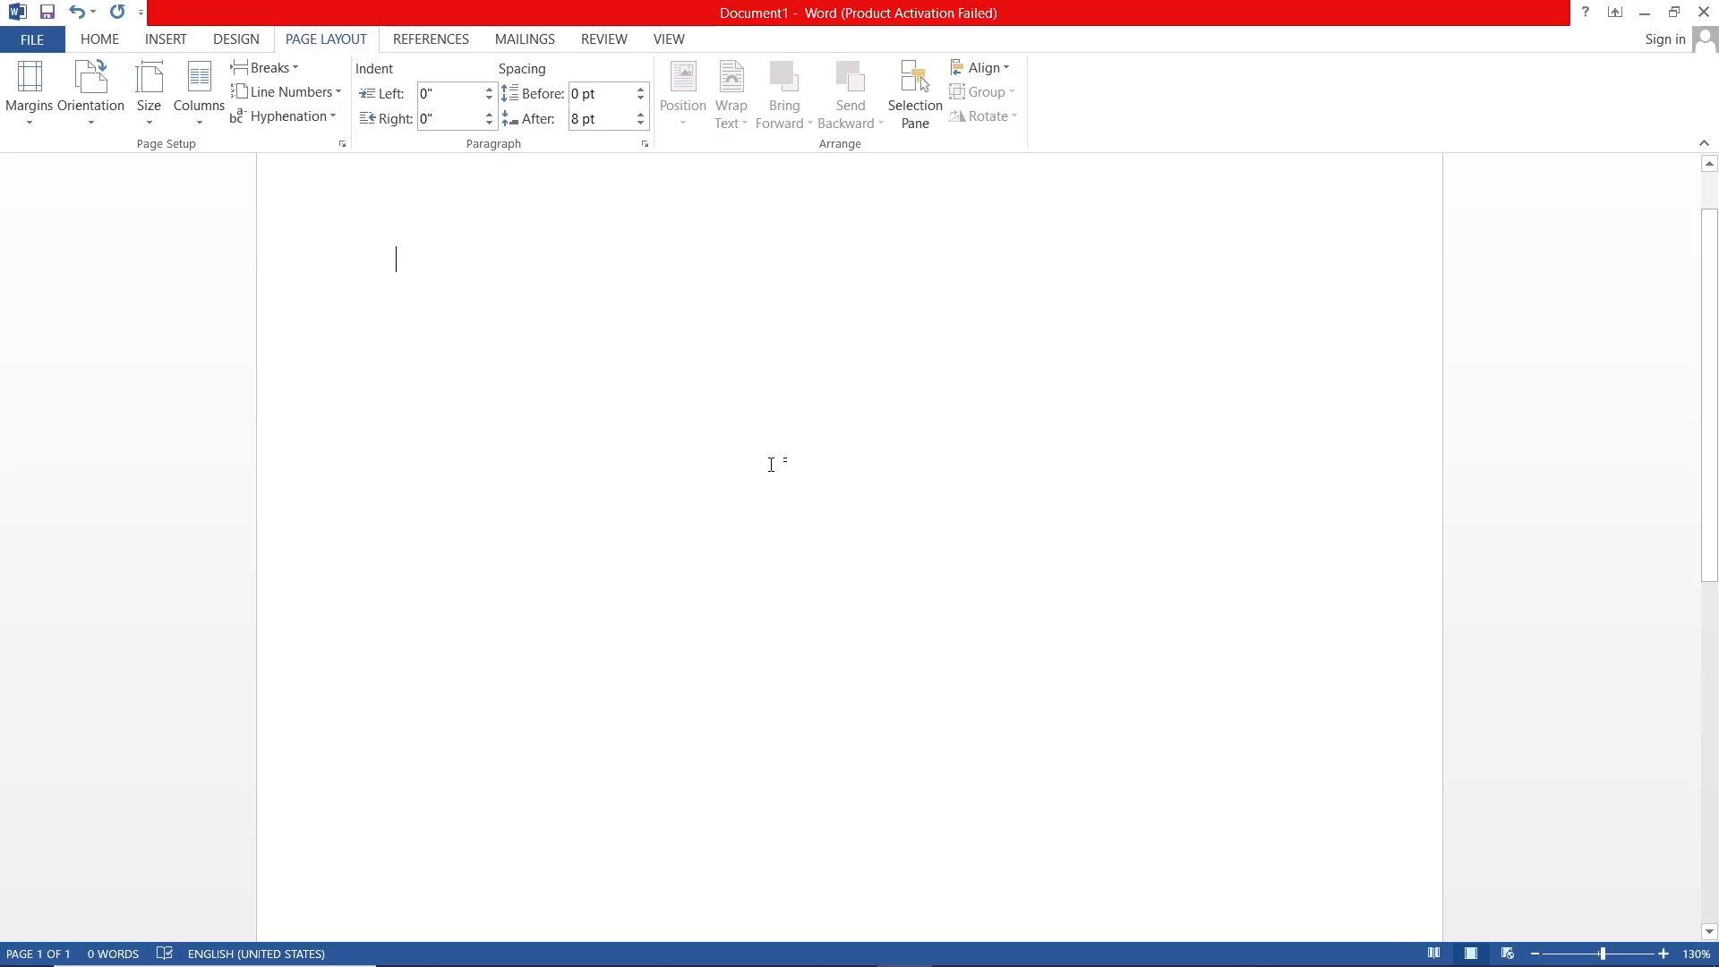
click(170, 43)
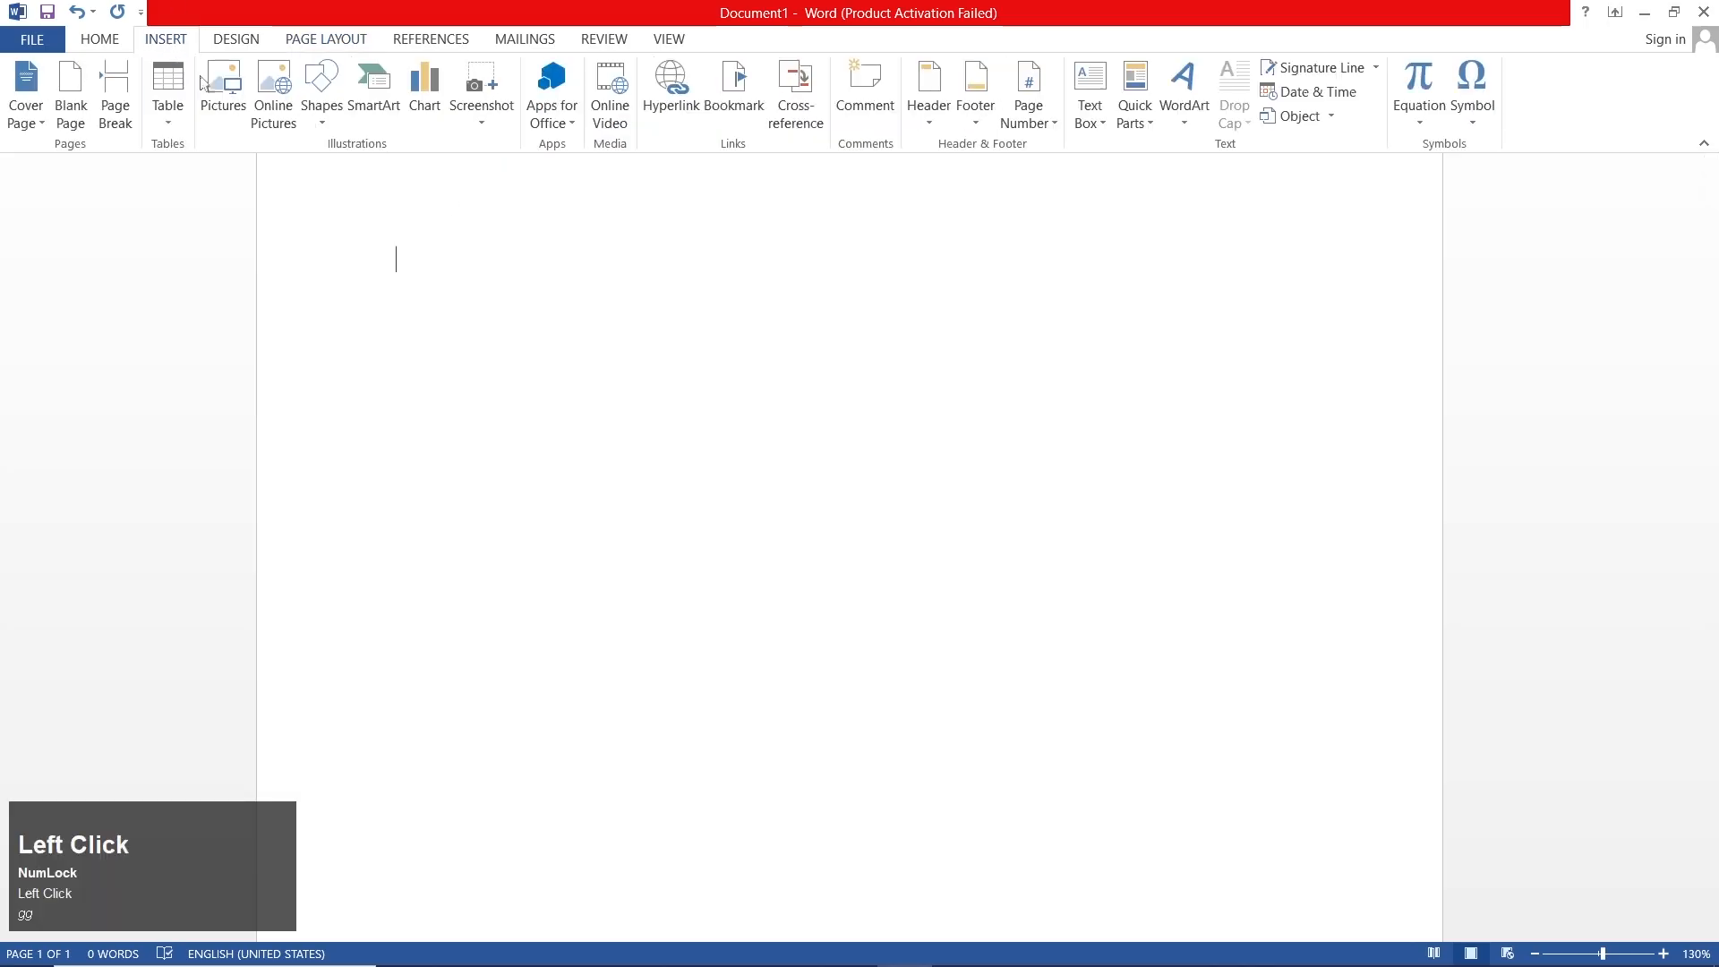
click(321, 94)
click(376, 170)
mouse_move(445, 318)
mouse_down()
mouse_move(779, 736)
mouse_move(768, 670)
mouse_up()
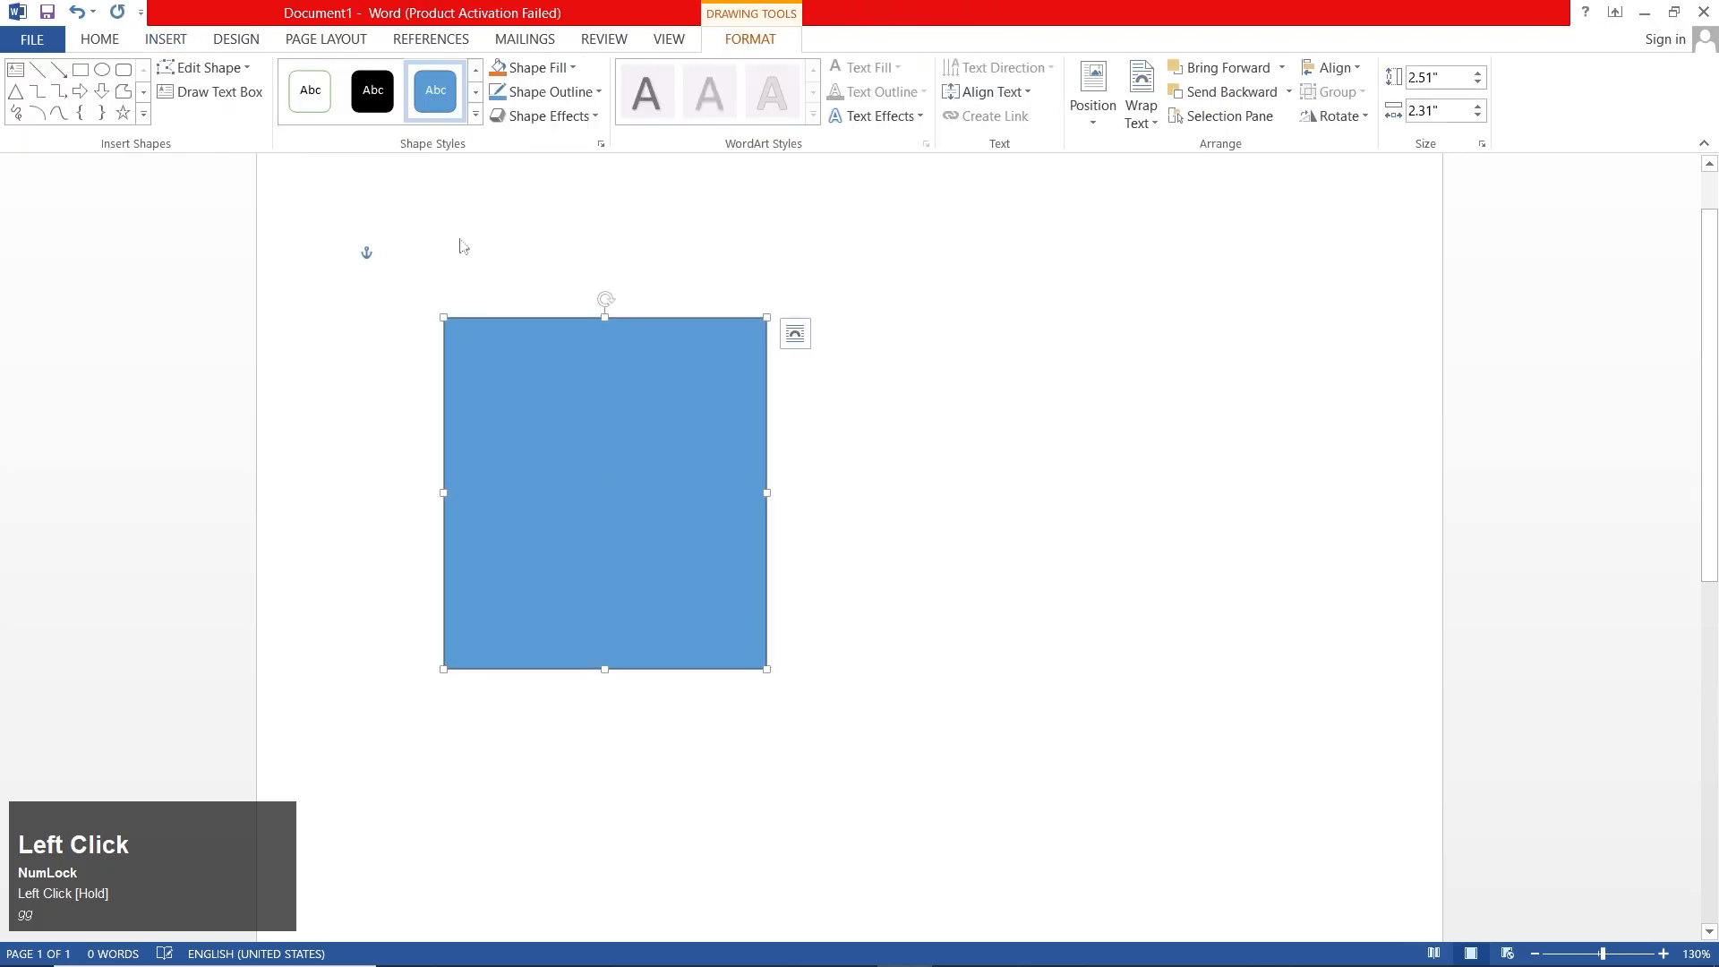
Step: Draw a triangle about 3.67" wide and 2.29" high and shift it left to overlap the rectangle's lower right corner
click(184, 42)
click(333, 116)
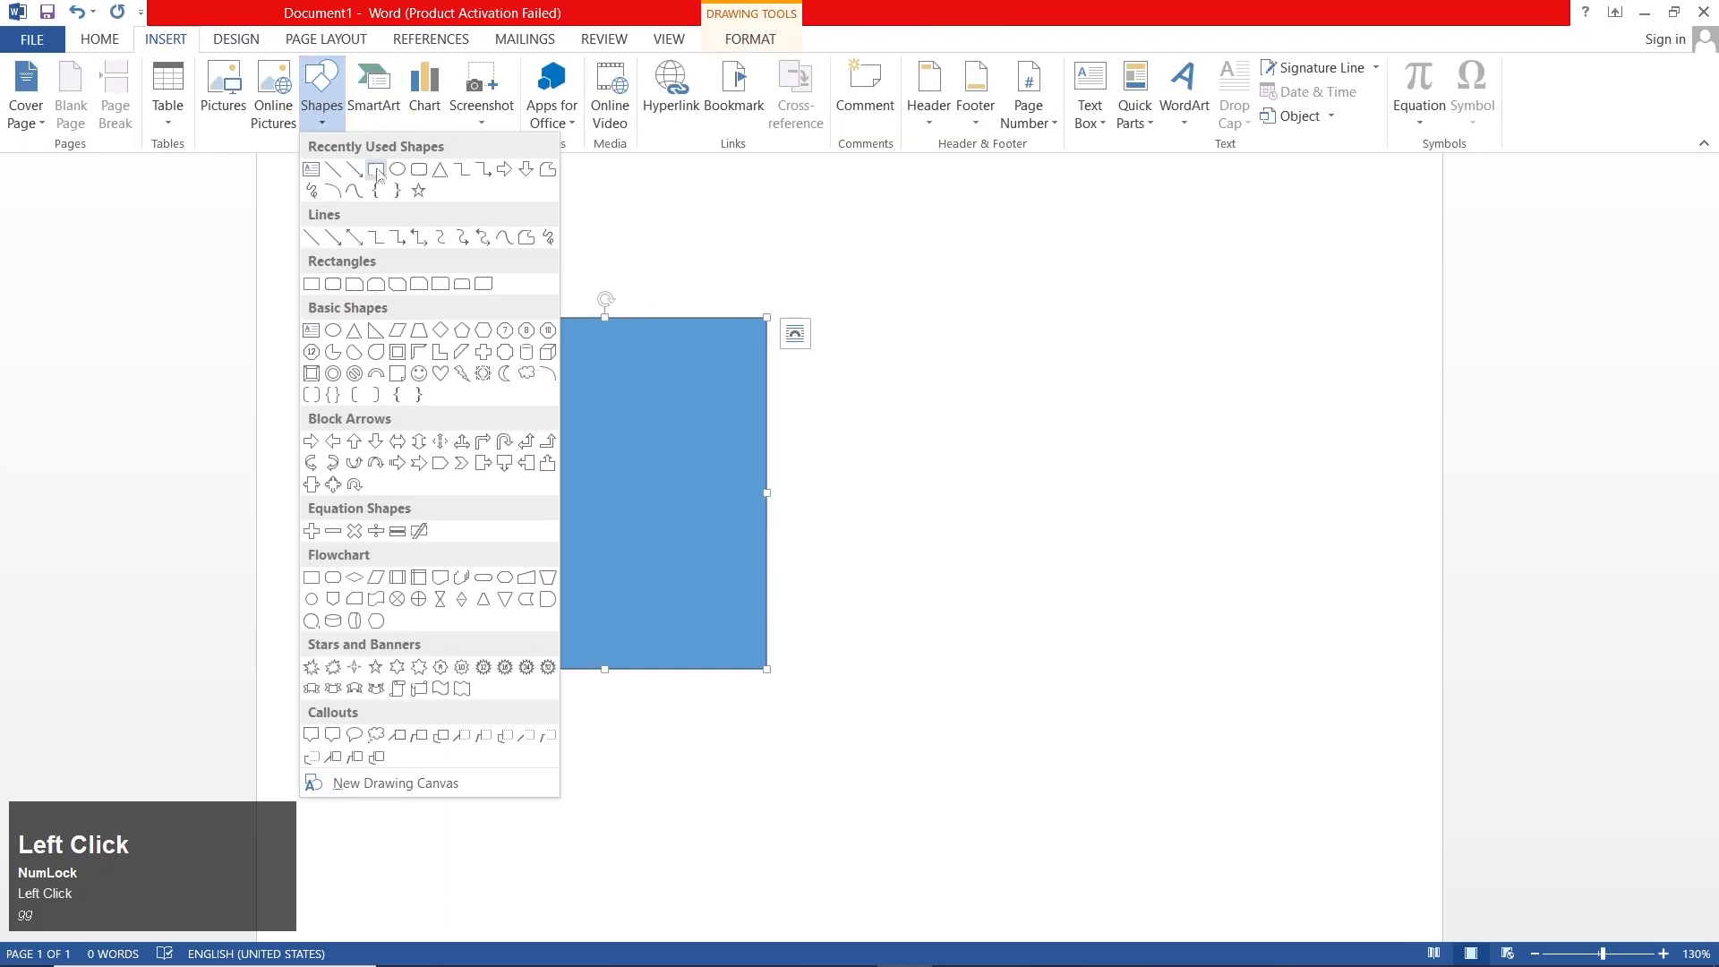
click(440, 175)
drag(1173, 432, 660, 751)
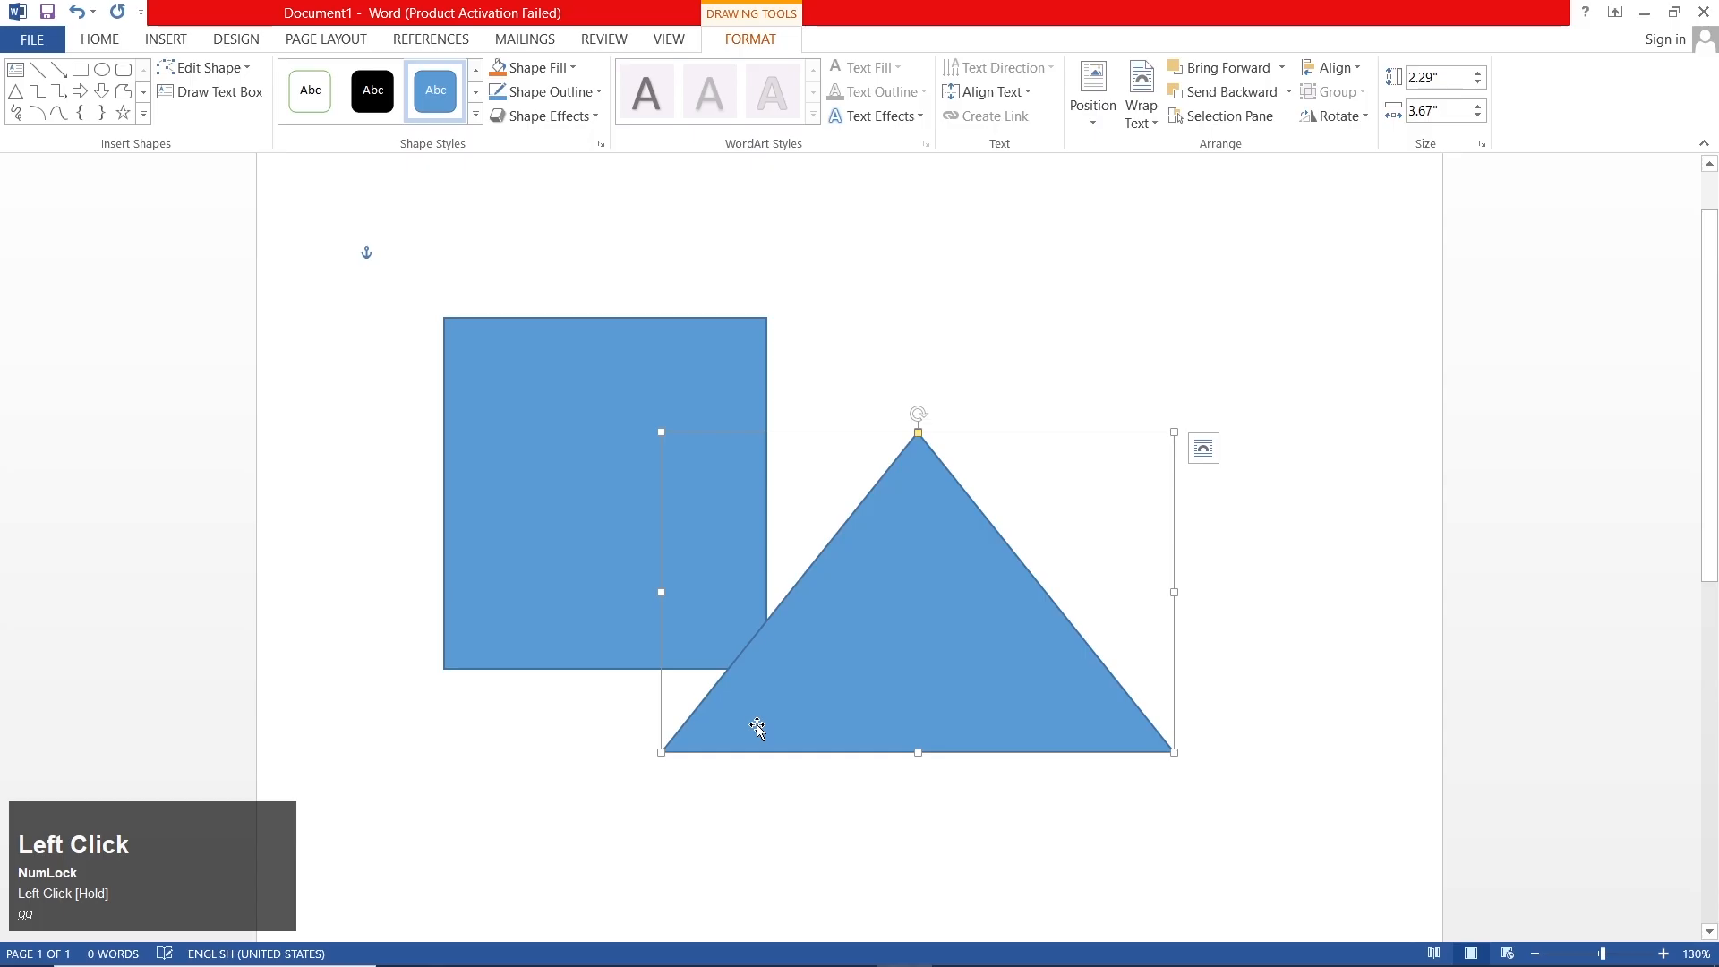
drag(864, 641, 817, 645)
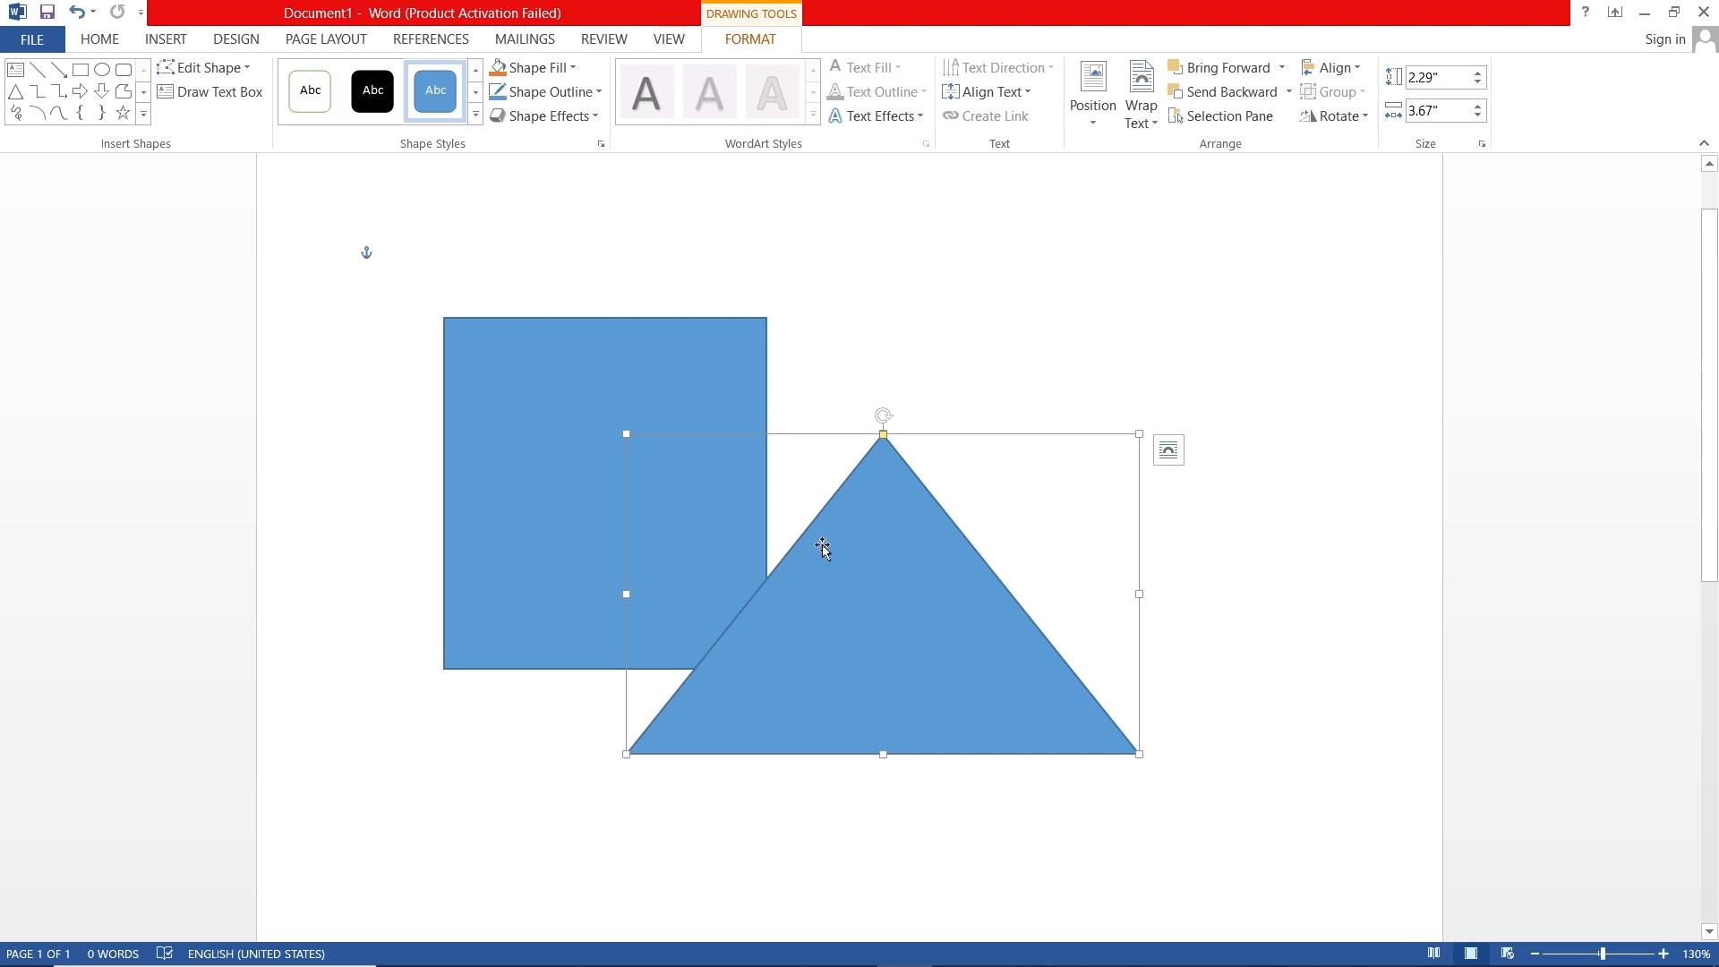
Step: Apply the solid black shape style to the triangle and move it slightly down and left over the rectangle
click(760, 47)
click(385, 110)
click(351, 40)
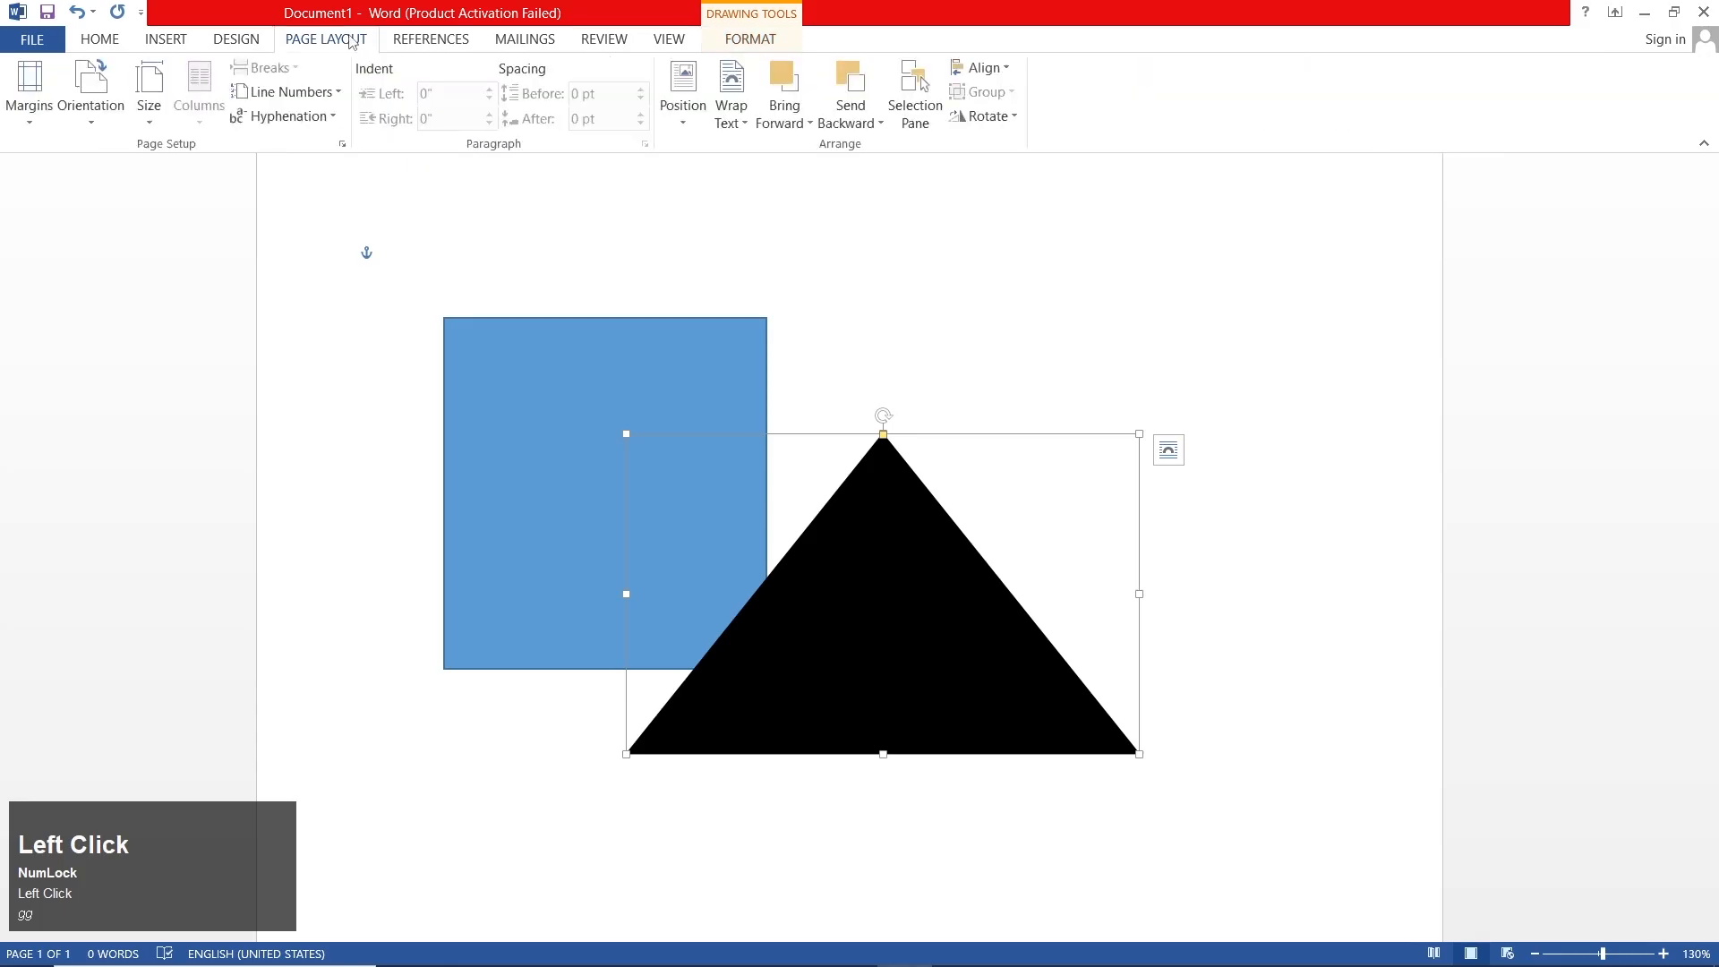
mouse_move(866, 612)
mouse_down()
mouse_move(872, 577)
mouse_move(861, 636)
mouse_up()
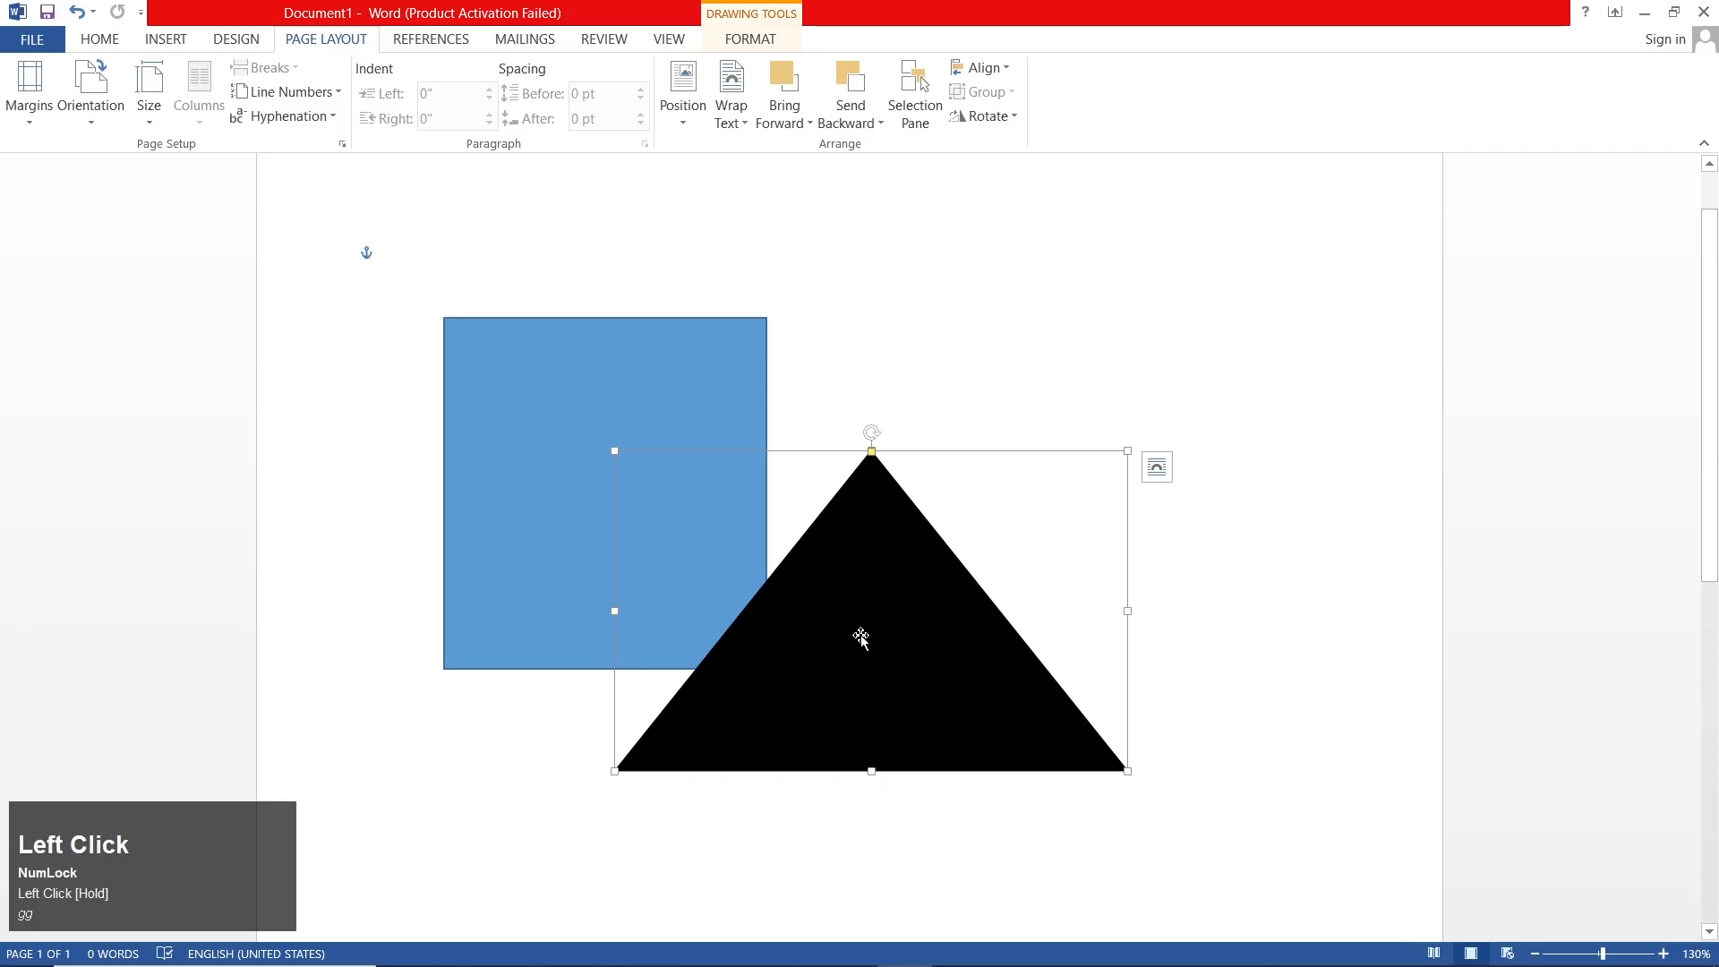